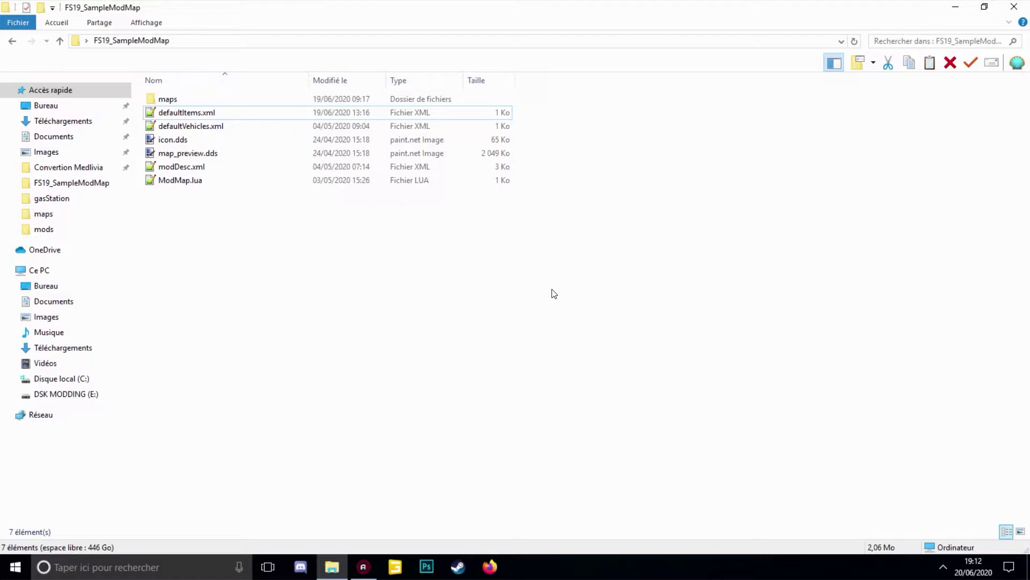
Open defaultItems.xml in Notepad++, then minimize it to show the FS19_SampleModMap folder.
double_click(358, 113)
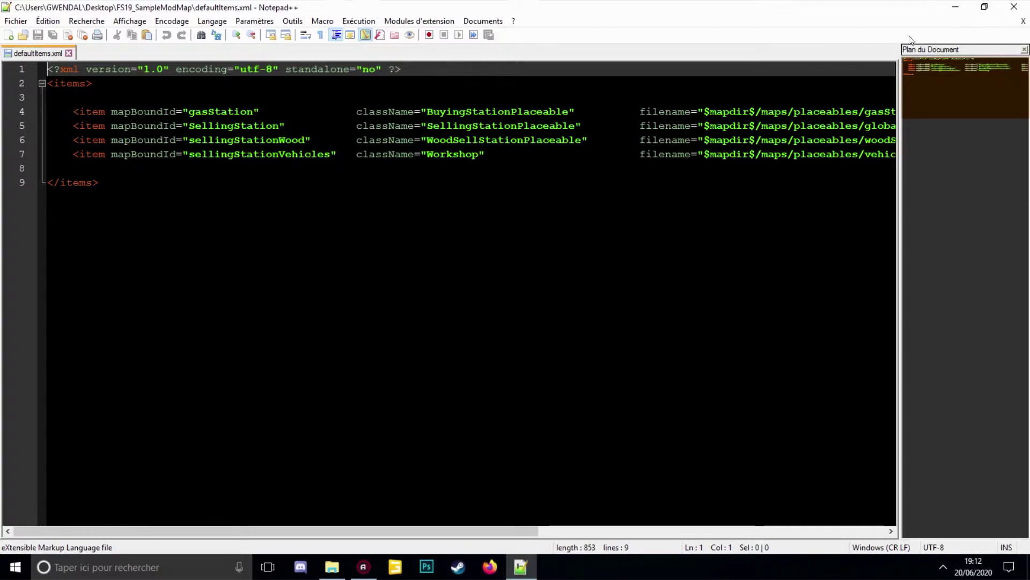
click(953, 6)
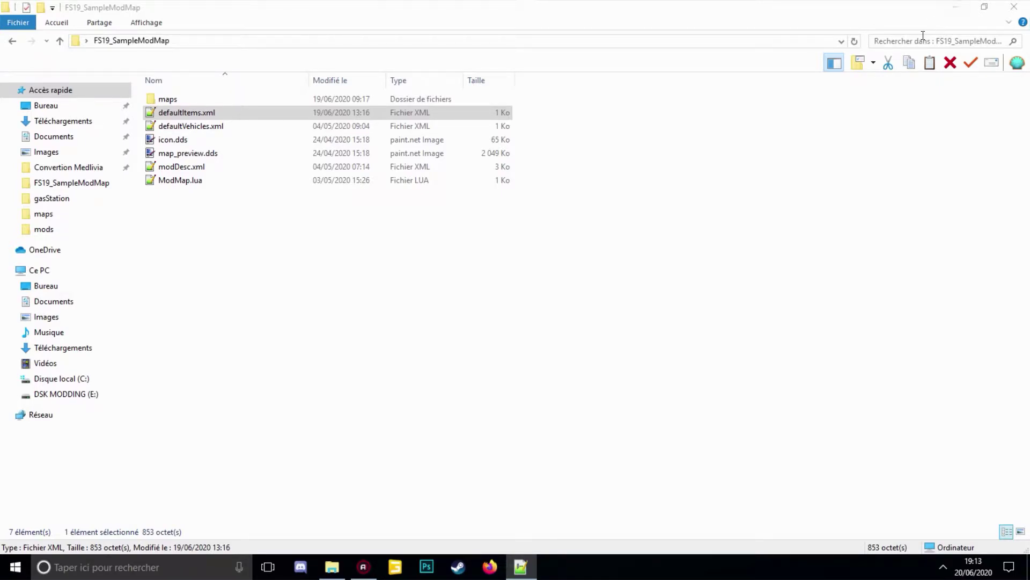
Open maps/mapUS.i3d with GIANTS Editor 8.2.0.
double_click(447, 95)
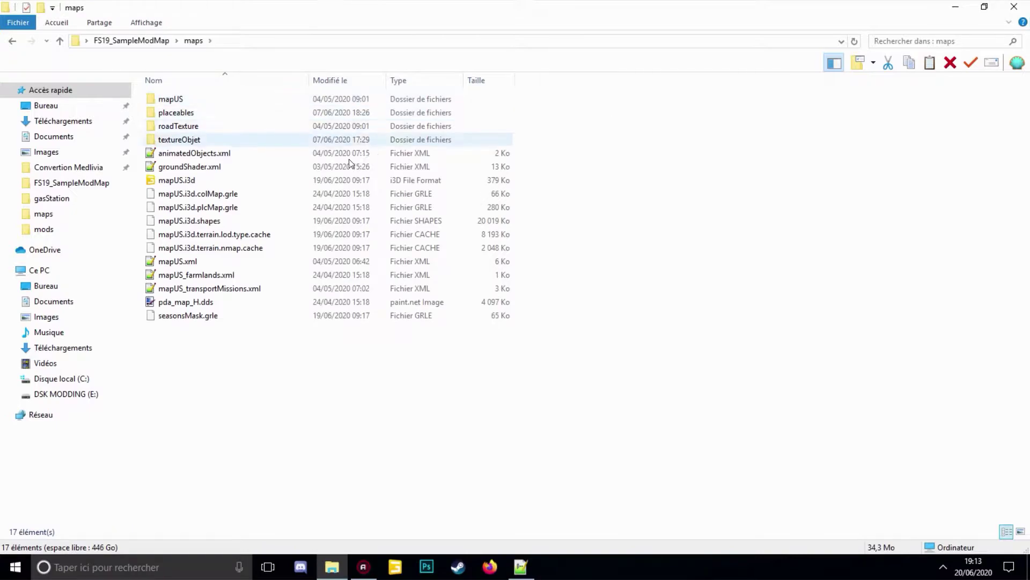
click(167, 184)
double_click(167, 184)
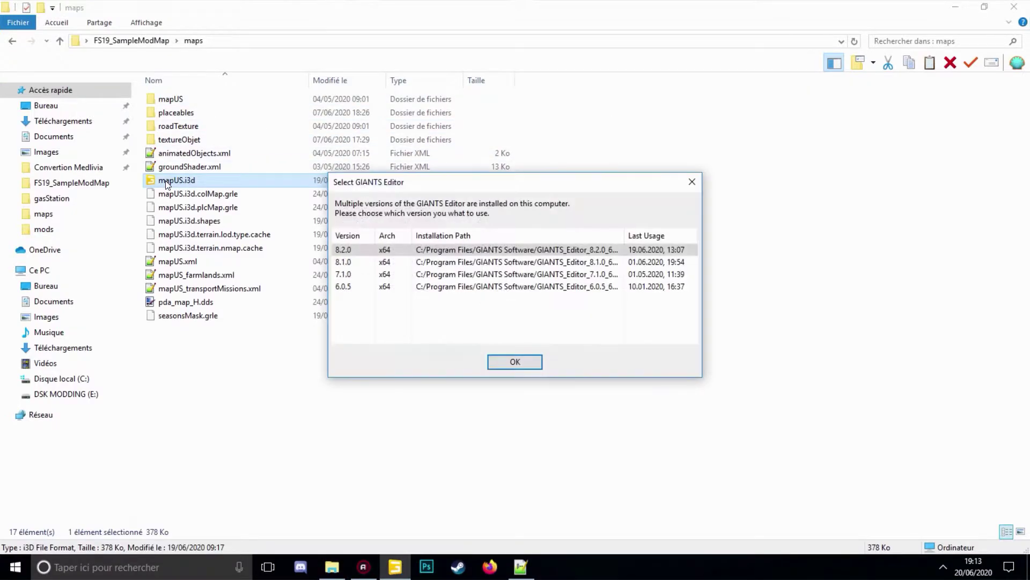
click(508, 364)
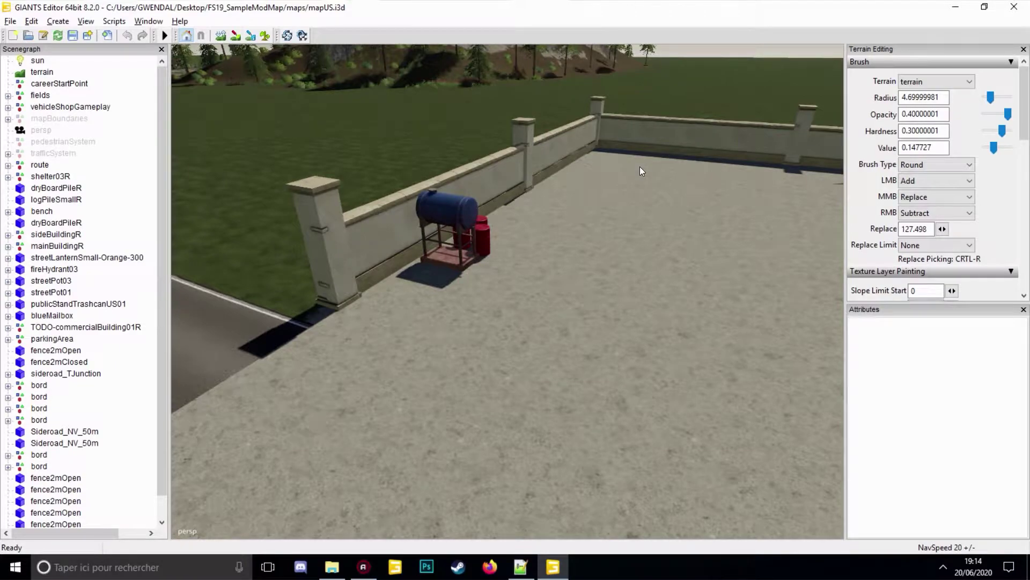
Import gasStation.i3d from maps/placeables/gasStation into the map scene.
click(10, 21)
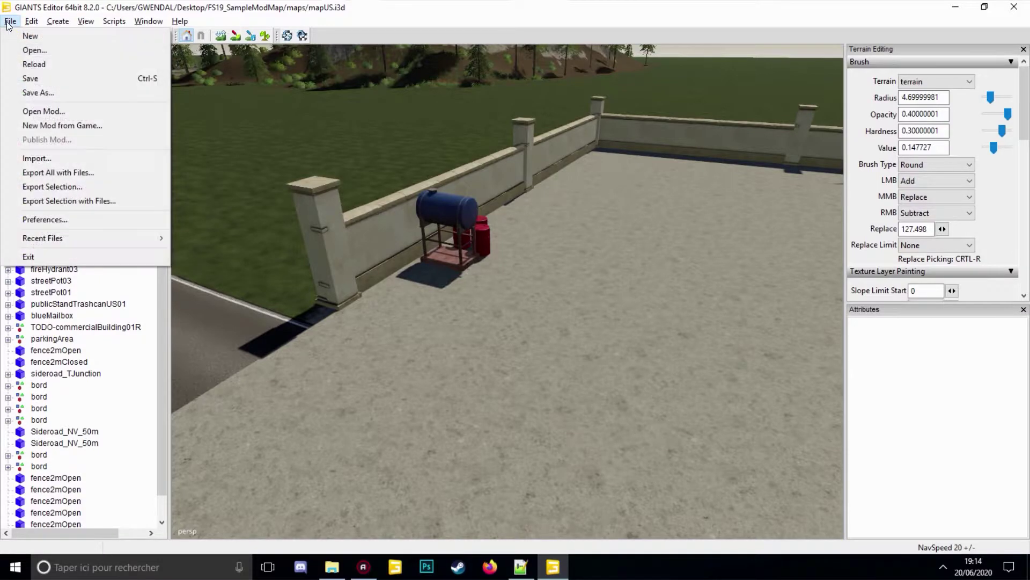
click(41, 158)
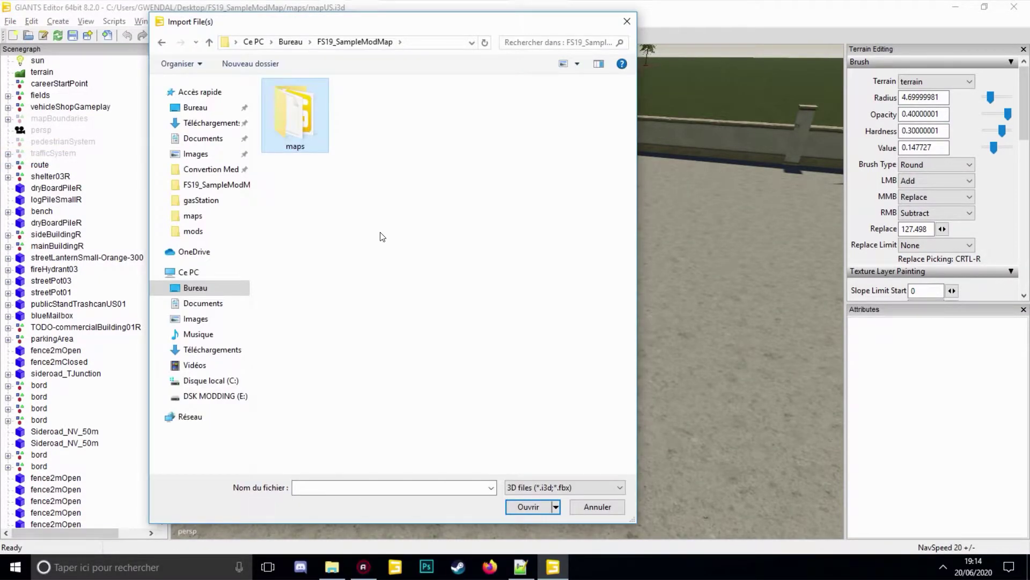
double_click(304, 132)
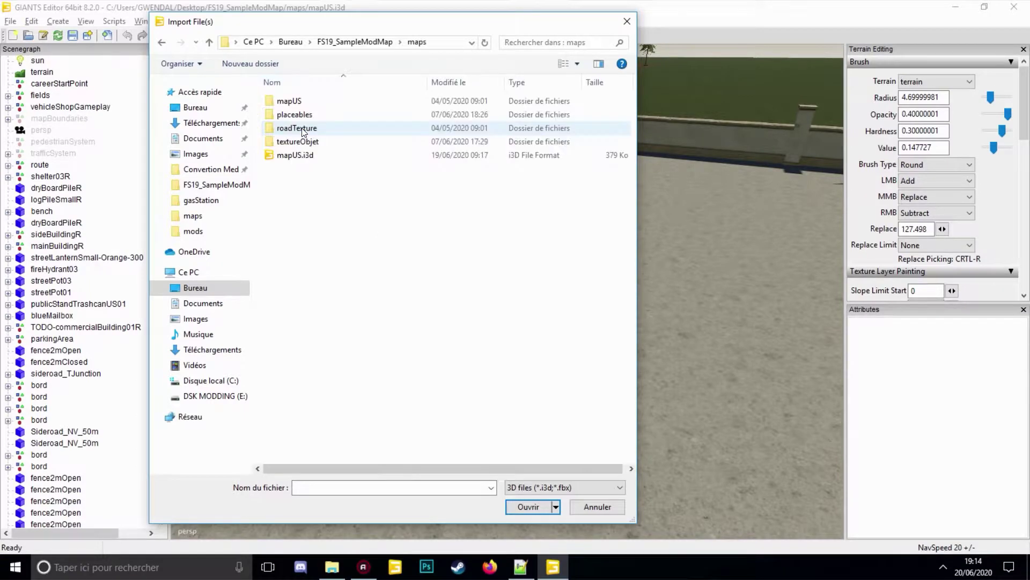
double_click(304, 116)
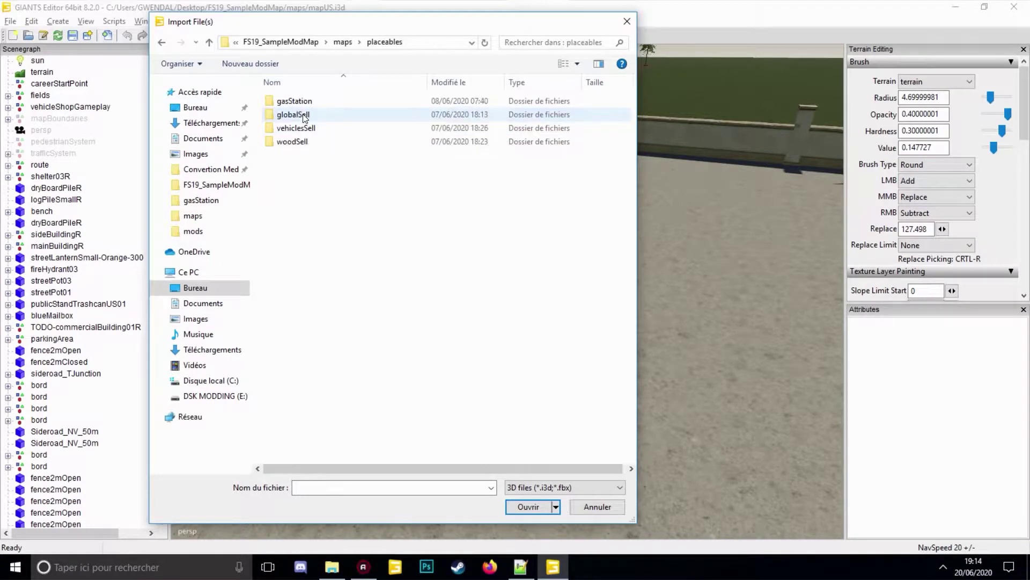
double_click(307, 102)
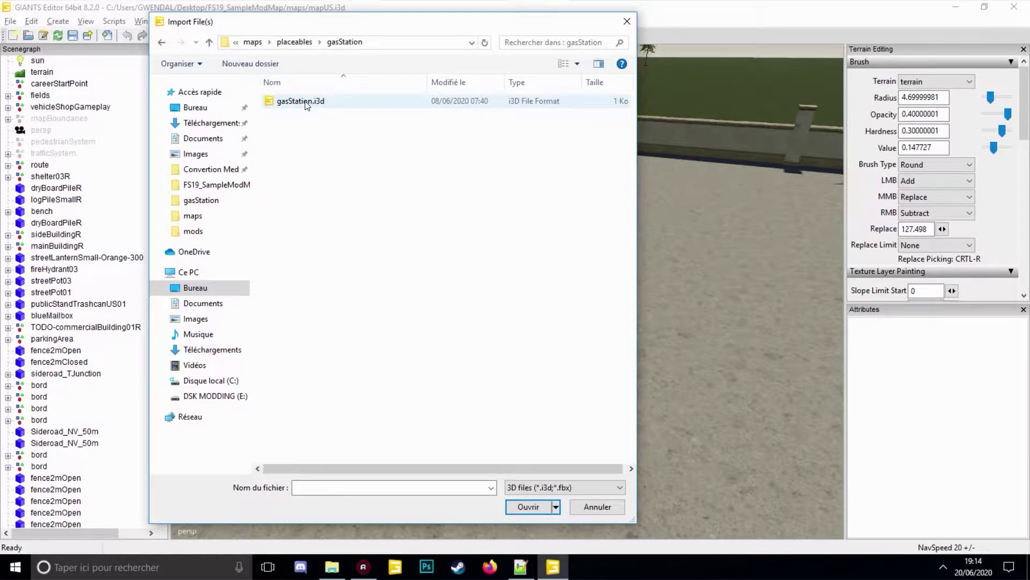
click(307, 102)
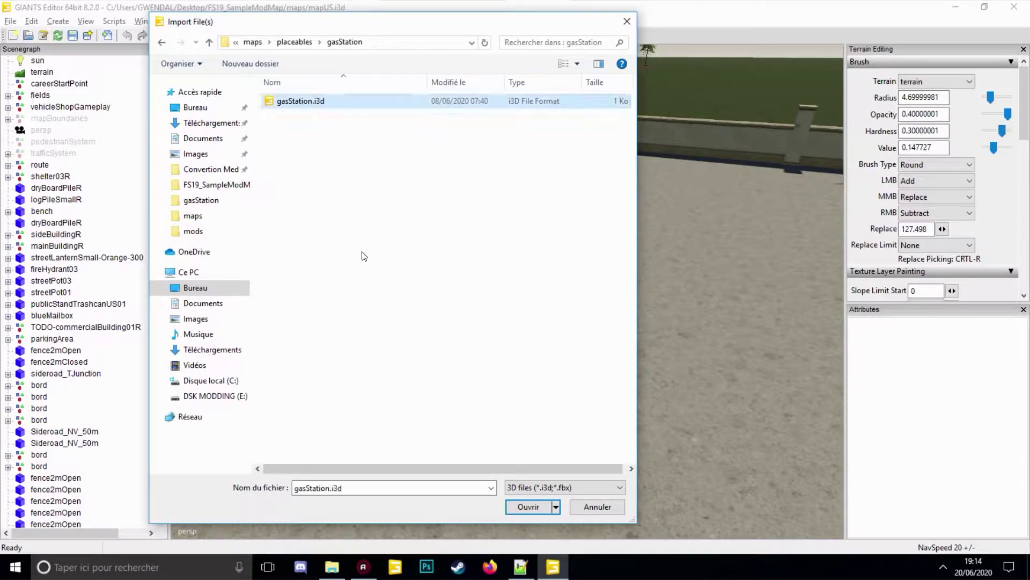
click(517, 506)
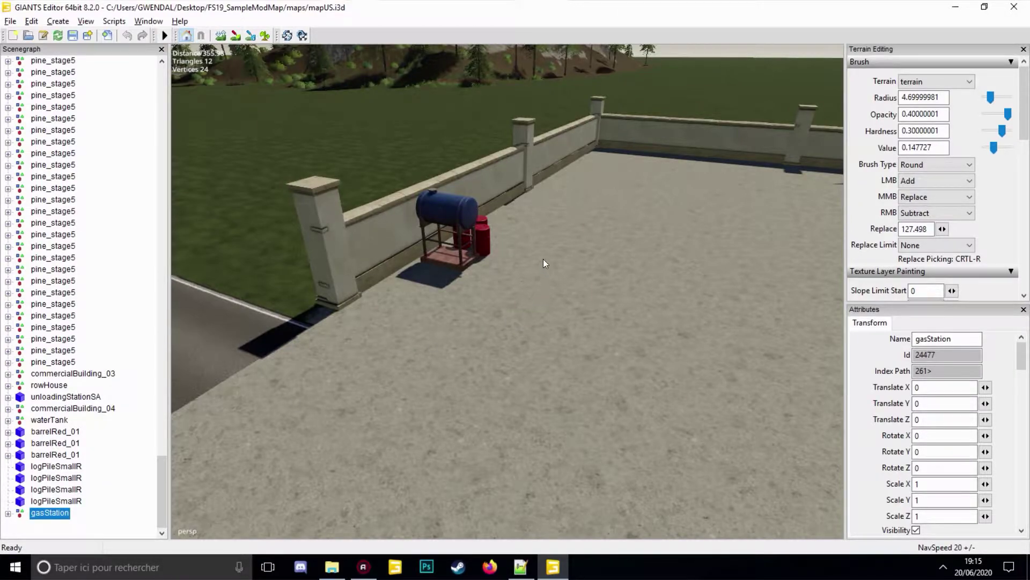
Place the gas station on the concrete yard near the blue tank at ground level.
key(ctrl+b)
click(509, 276)
mouse_move(529, 281)
mouse_down()
mouse_move(555, 286)
mouse_move(537, 260)
mouse_move(537, 270)
mouse_up()
alt+drag(537, 269, 593, 365)
alt+drag(593, 364, 637, 322)
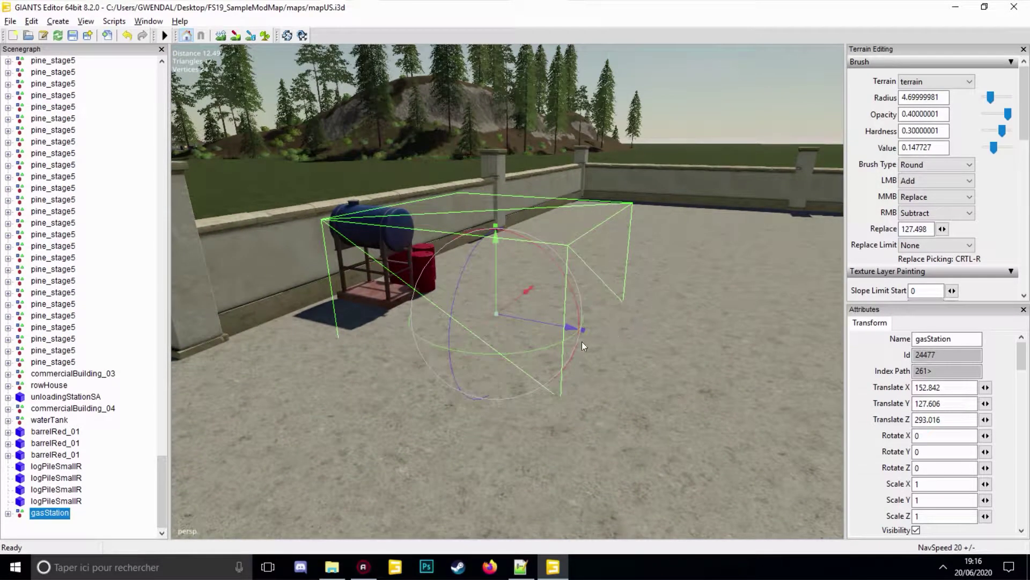
Reset the gas station's Rotate Y to 0 and bring defaultItems.xml back up.
mouse_move(567, 348)
mouse_down()
mouse_move(427, 356)
mouse_move(536, 356)
mouse_move(577, 306)
mouse_move(569, 345)
mouse_up()
drag(936, 452, 855, 442)
text(0)
click(519, 568)
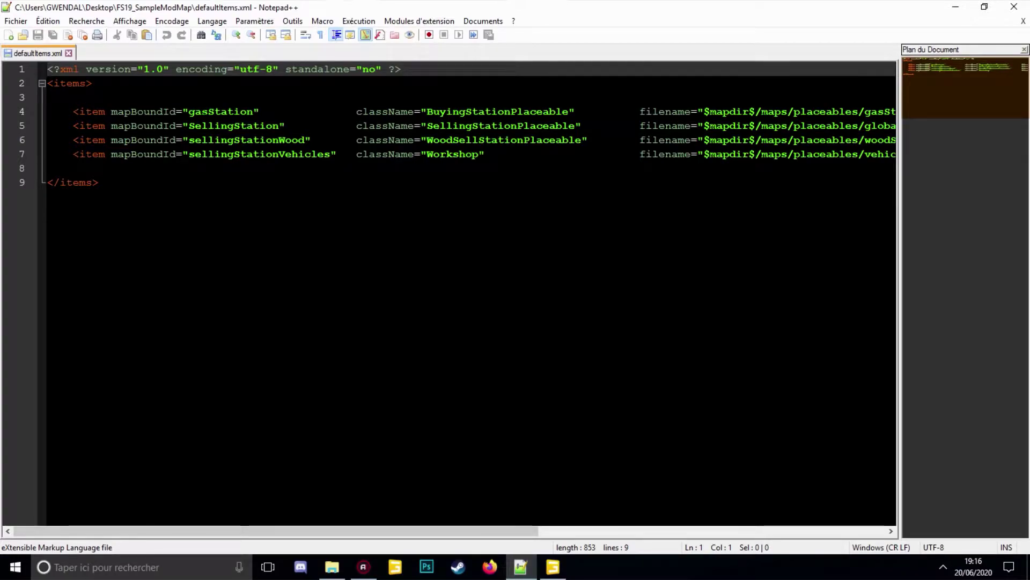
Select the first 0 of the gasStation position on line 4, then switch to GIANTS Editor.
click(169, 112)
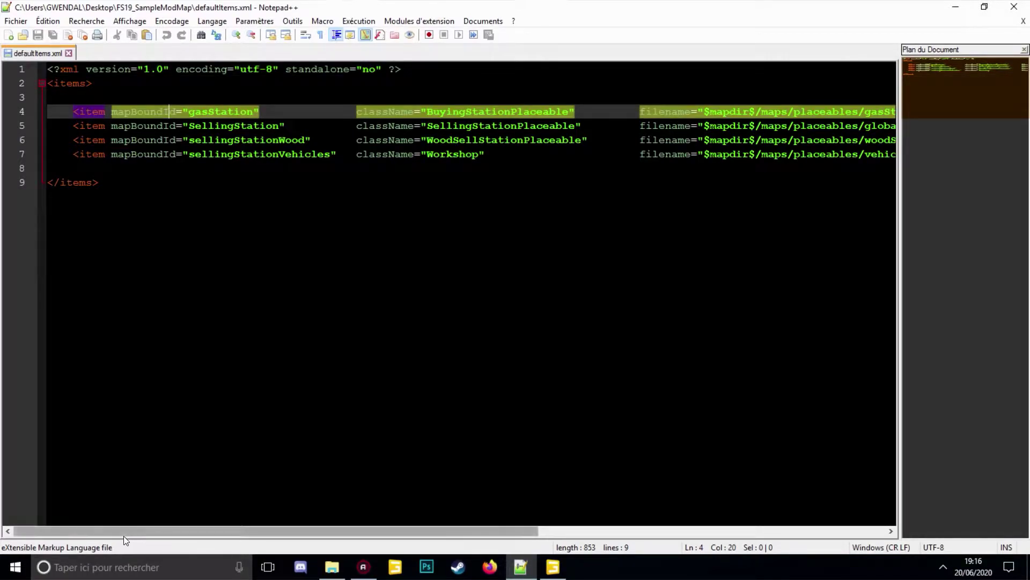
drag(117, 533, 530, 518)
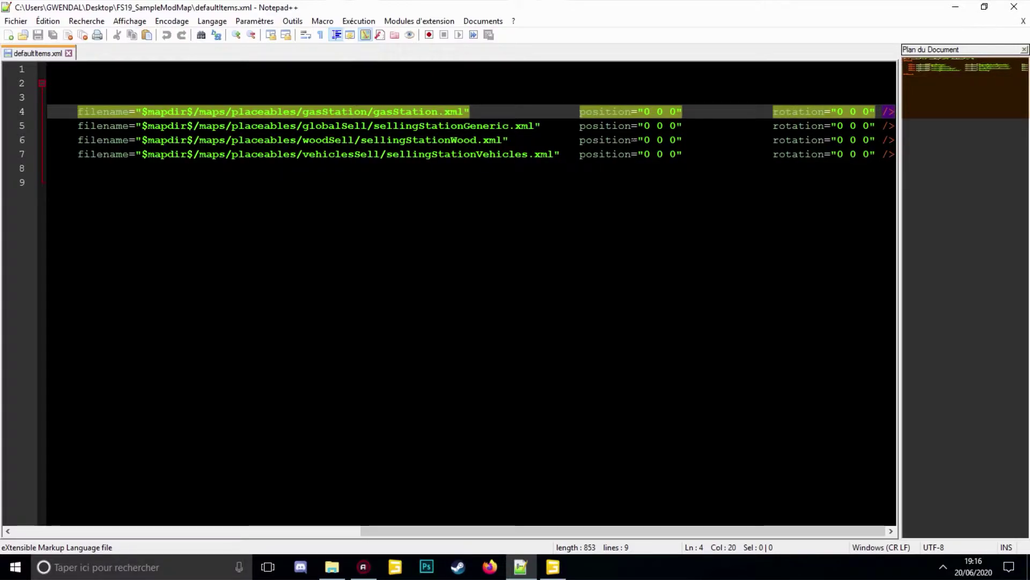
double_click(647, 111)
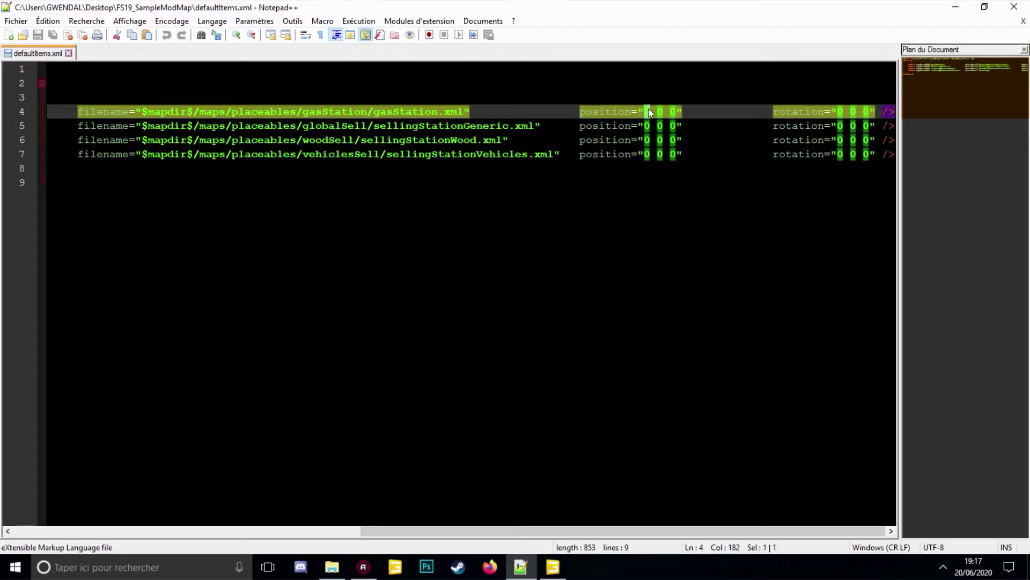
click(552, 566)
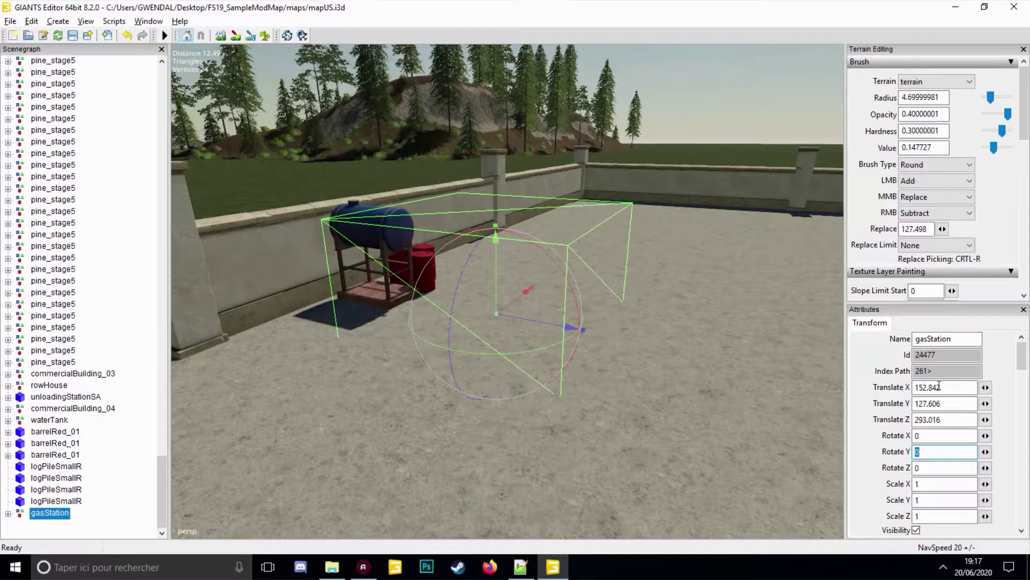
Copy Translate X 152.842 into the gasStation position on line 4.
drag(938, 386, 914, 389)
key(ctrl+c)
right_click(918, 390)
click(874, 251)
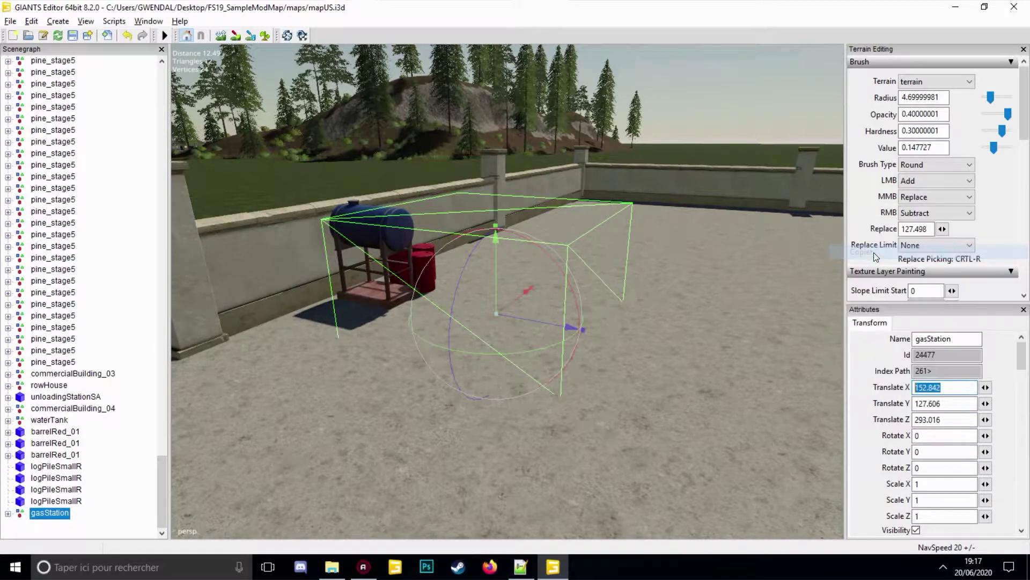
click(521, 567)
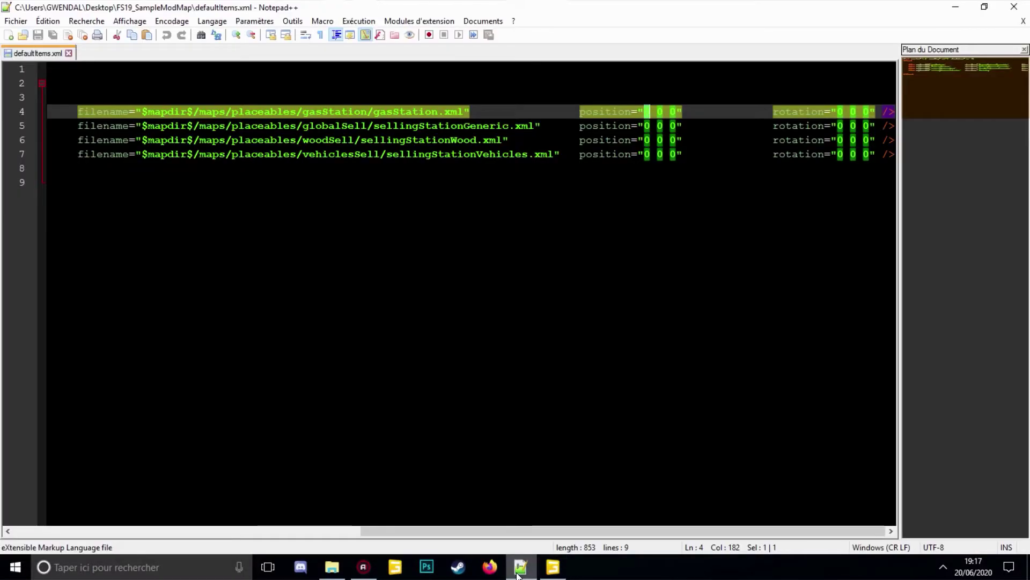
right_click(647, 111)
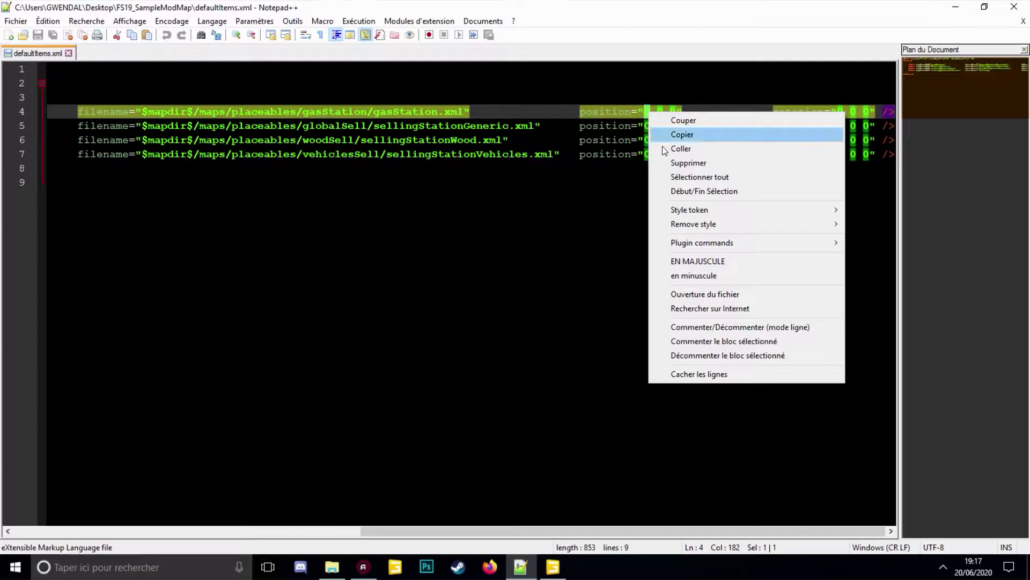
click(682, 148)
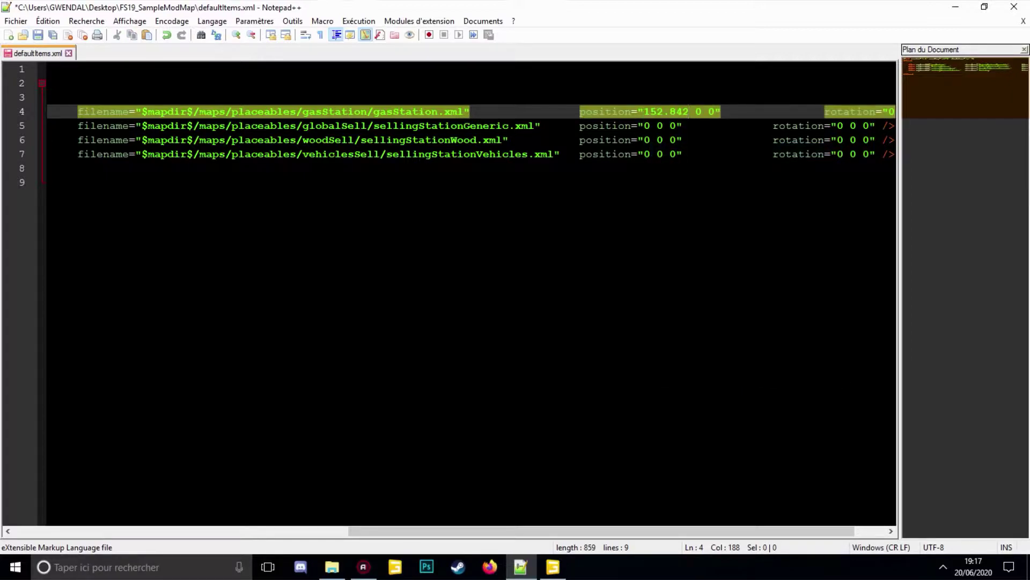
Copy Translate Y 127.606 into the second gasStation position value.
click(556, 570)
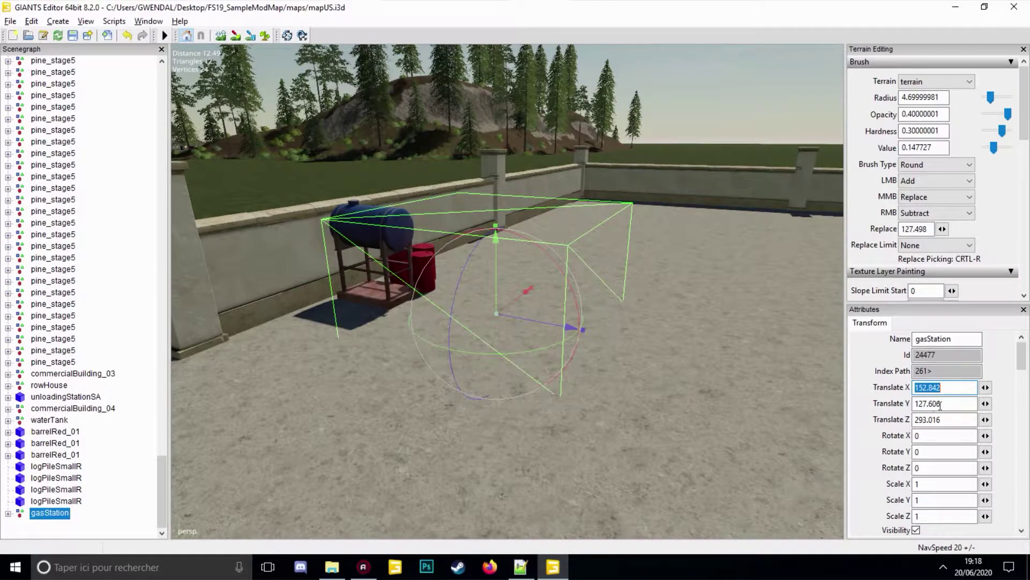
drag(950, 400, 899, 401)
key(ctrl+c)
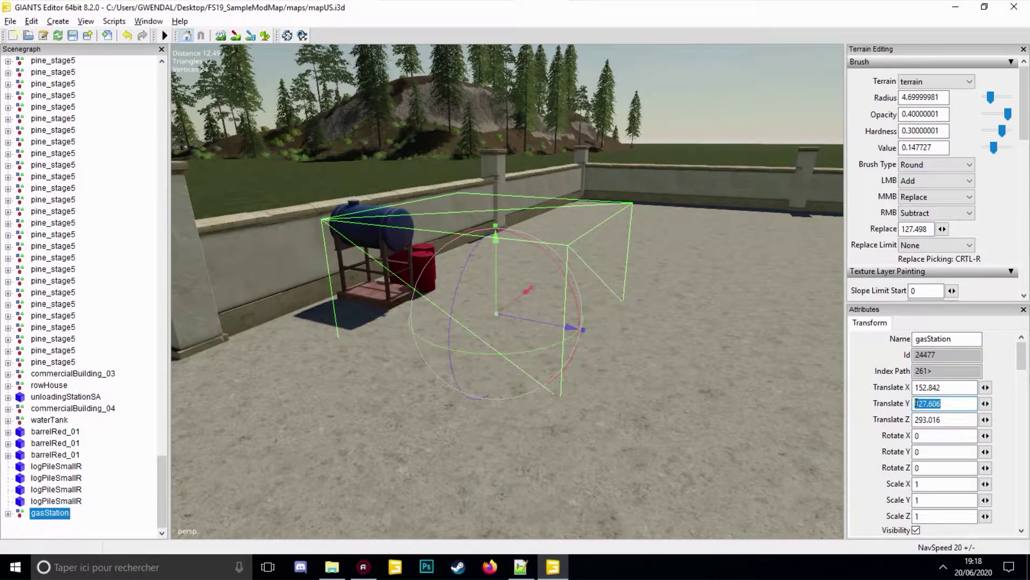
right_click(918, 405)
click(874, 268)
click(520, 567)
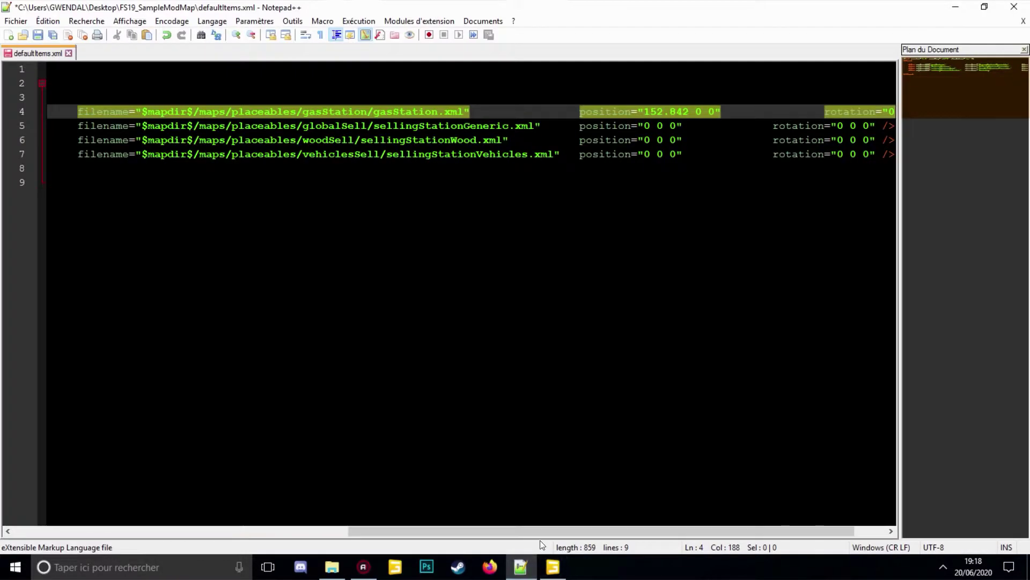
double_click(698, 112)
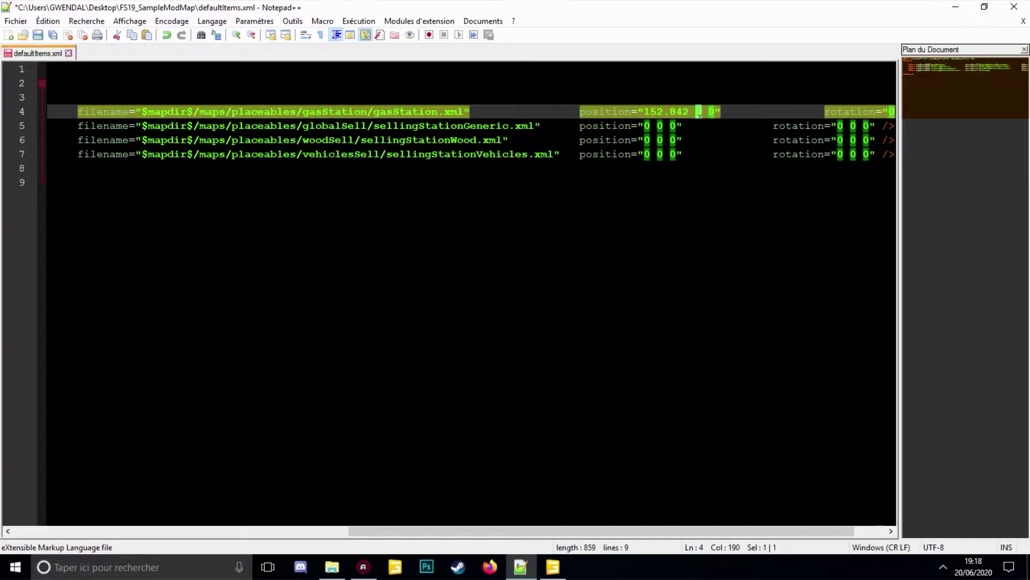
key(ctrl+v)
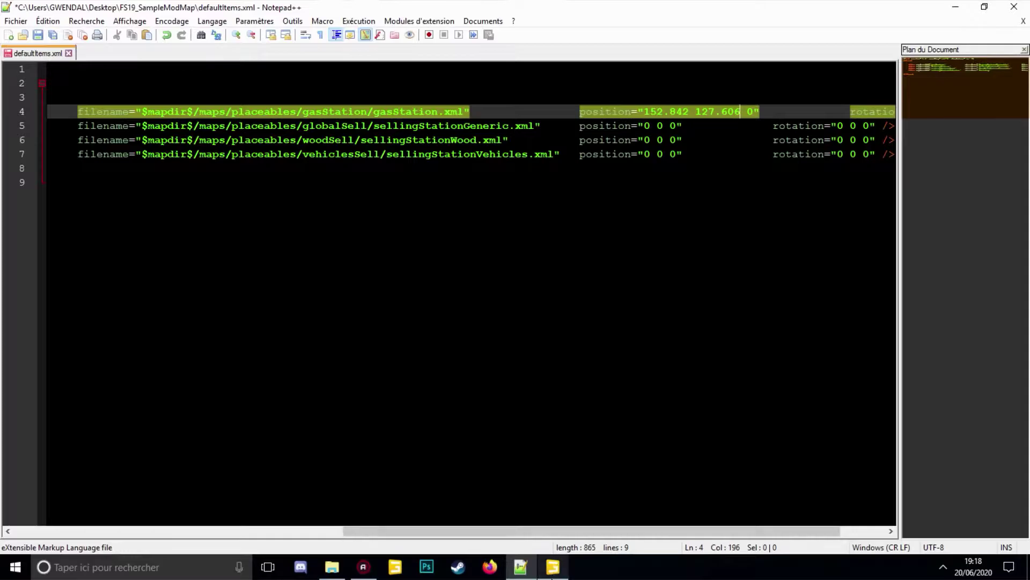
Copy Translate Z 293.016 into the third gasStation position value.
click(553, 567)
drag(953, 418, 905, 418)
key(ctrl+c)
right_click(924, 418)
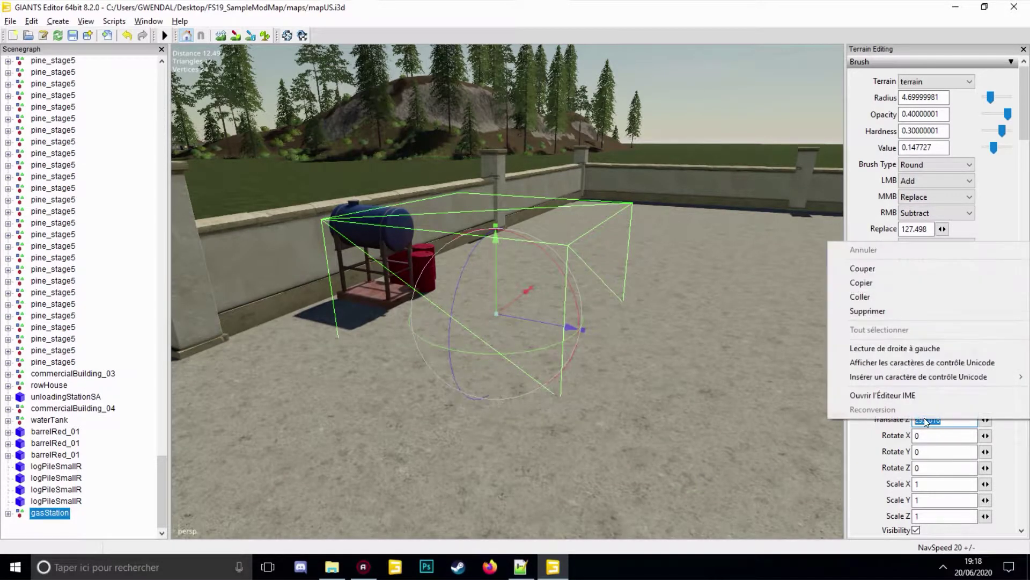
click(862, 282)
click(520, 567)
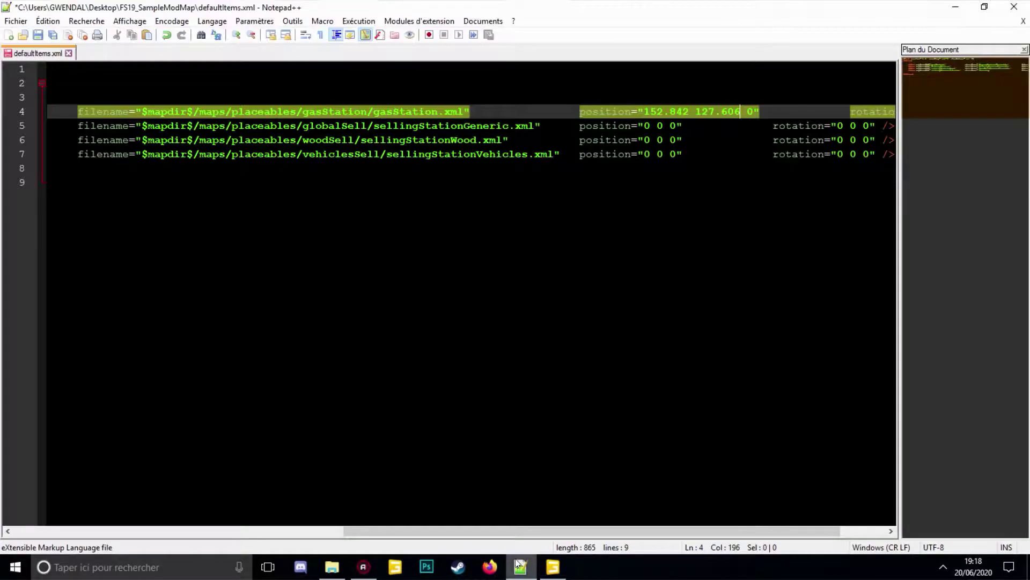
double_click(750, 111)
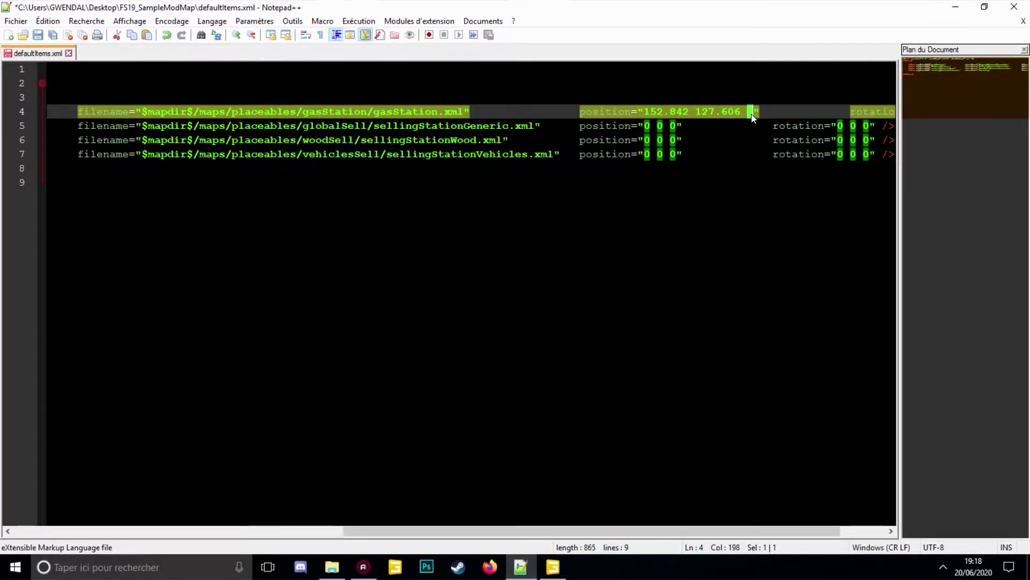
right_click(751, 113)
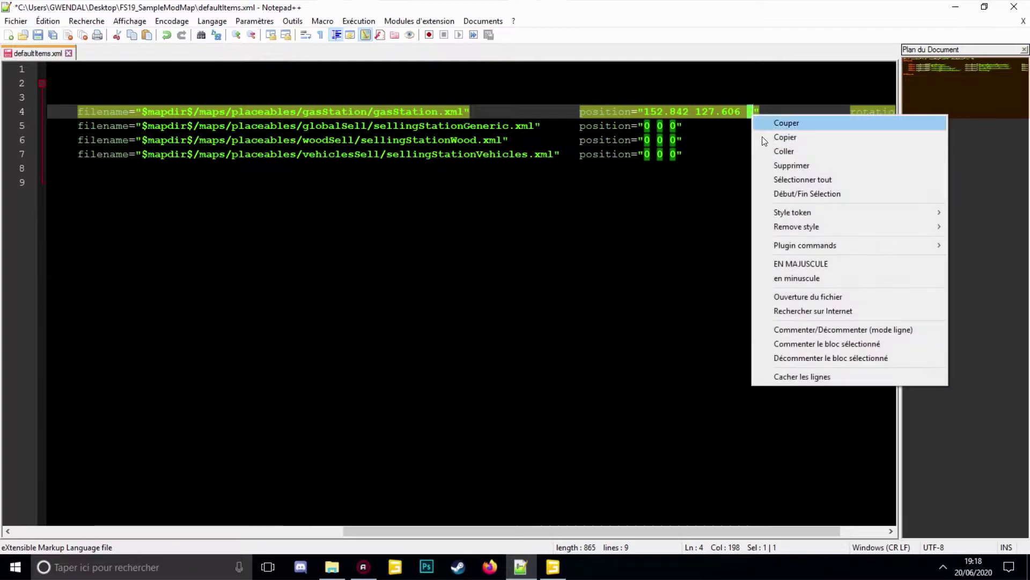
click(783, 151)
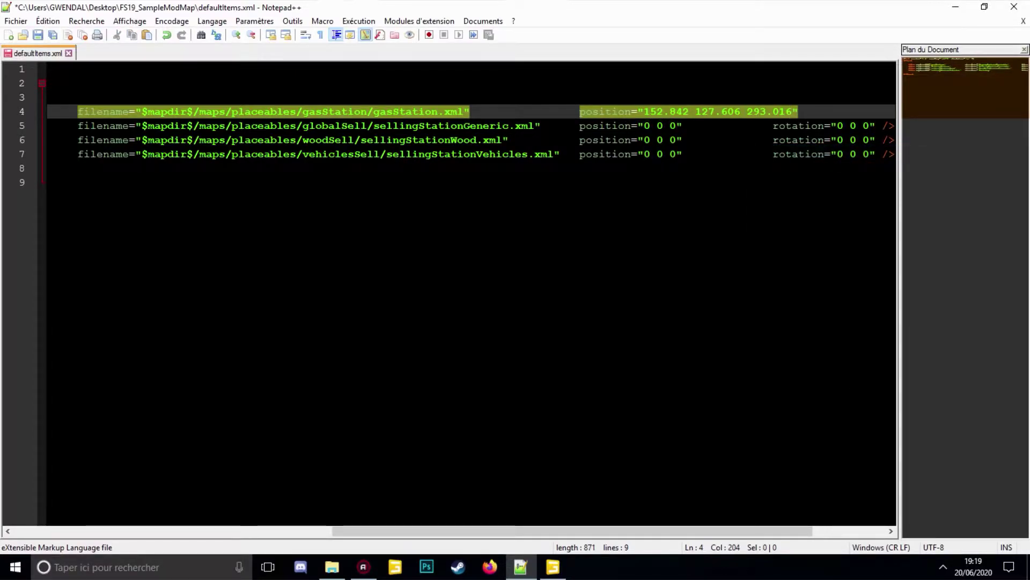
drag(645, 114, 790, 110)
click(804, 112)
drag(459, 531, 541, 526)
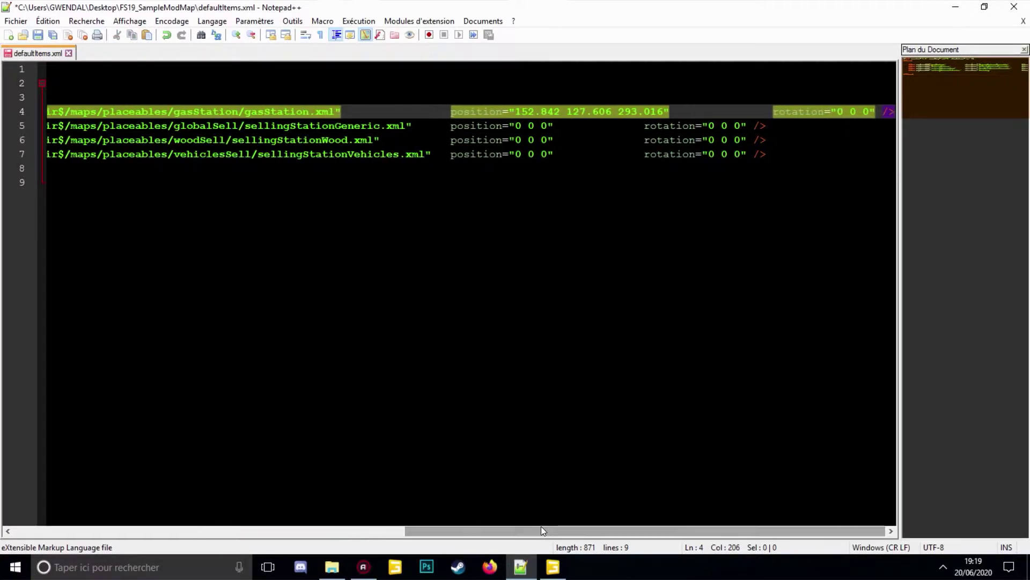
click(552, 567)
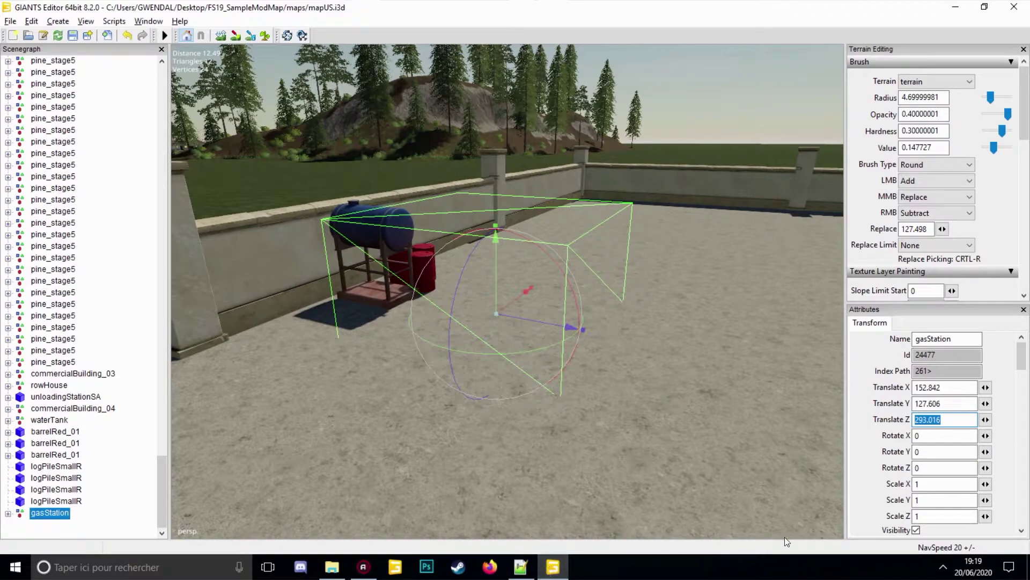
click(955, 435)
click(949, 451)
click(948, 466)
click(522, 568)
click(772, 111)
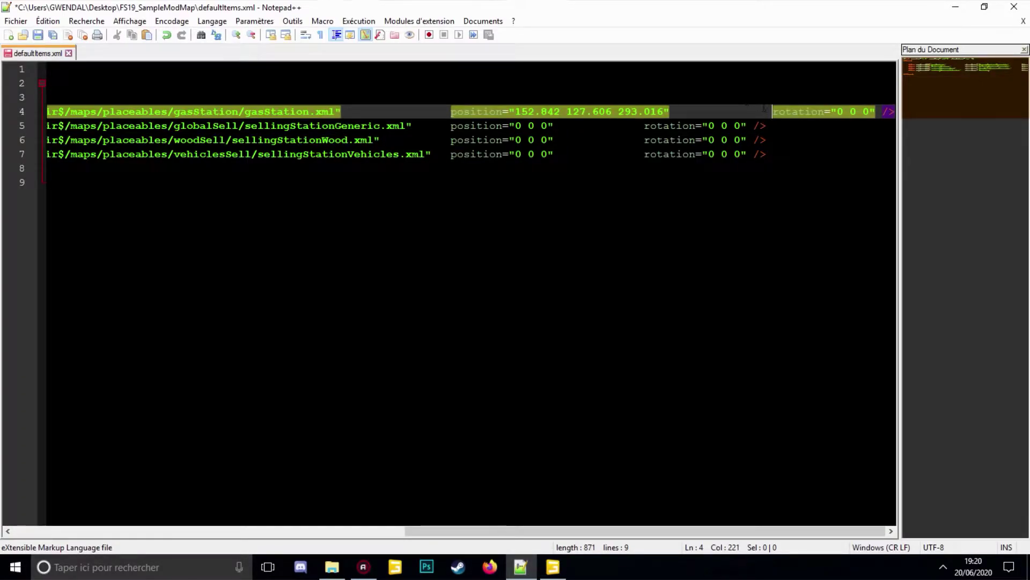
drag(772, 111, 888, 113)
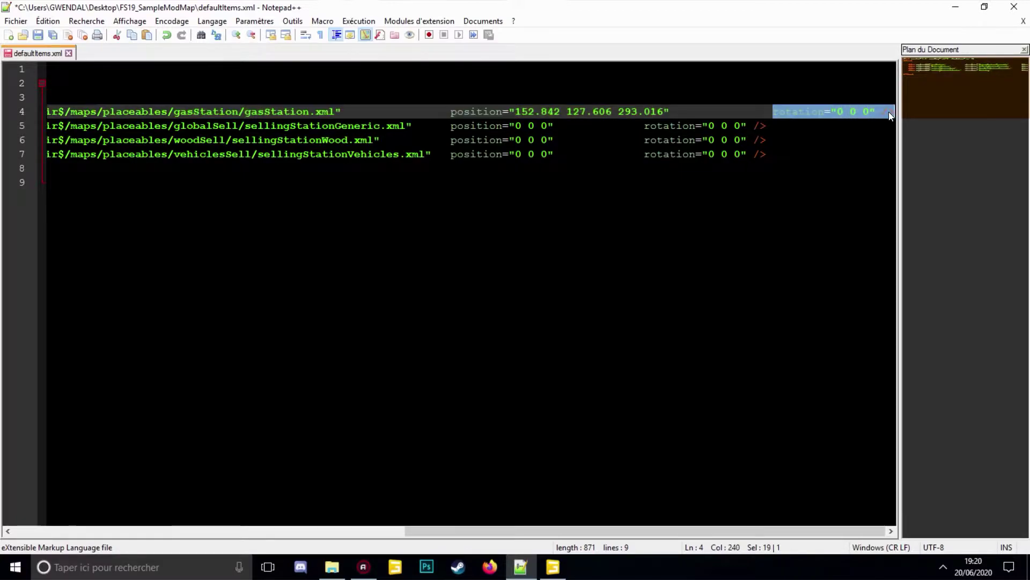
click(882, 137)
click(869, 111)
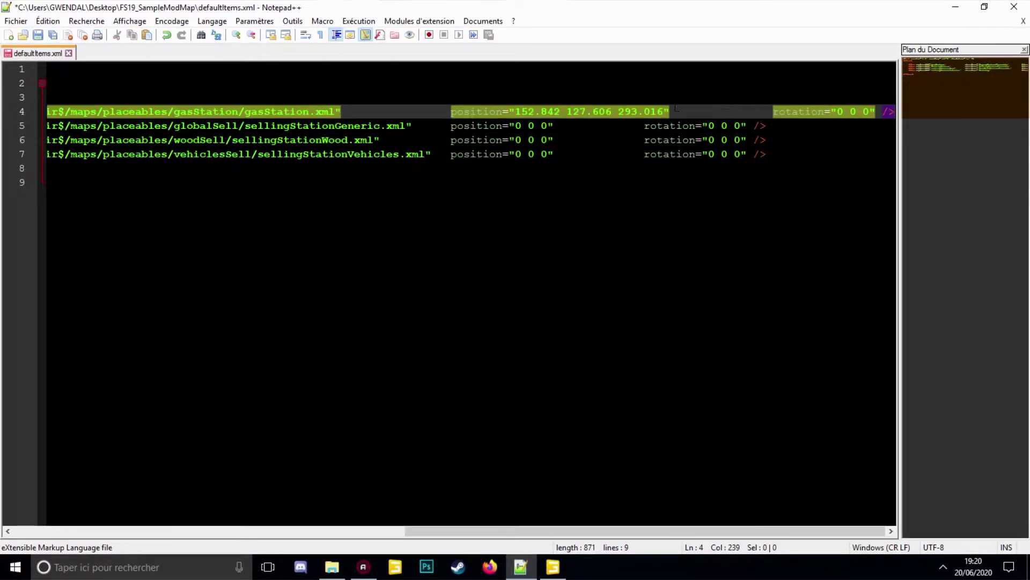
click(505, 111)
Delete the gasStation, move the camera to the unloading grate, and open File > Import.
key(Right)
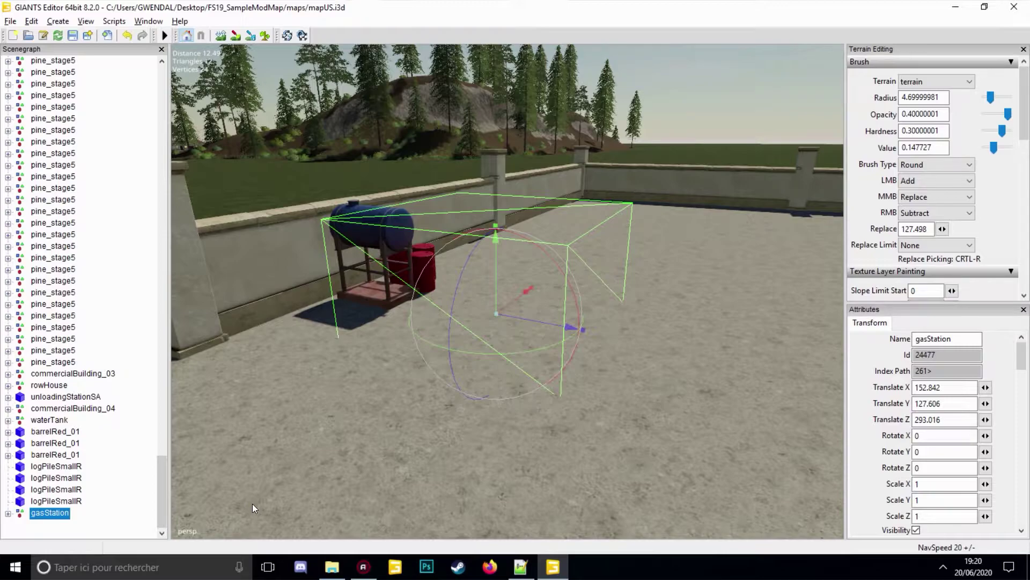
key(Delete)
scroll(627, 331, up, 5)
alt+drag(258, 502, 392, 209)
scroll(551, 330, up, 5)
alt+middle_drag(392, 209, 438, 231)
scroll(438, 232, up, 2)
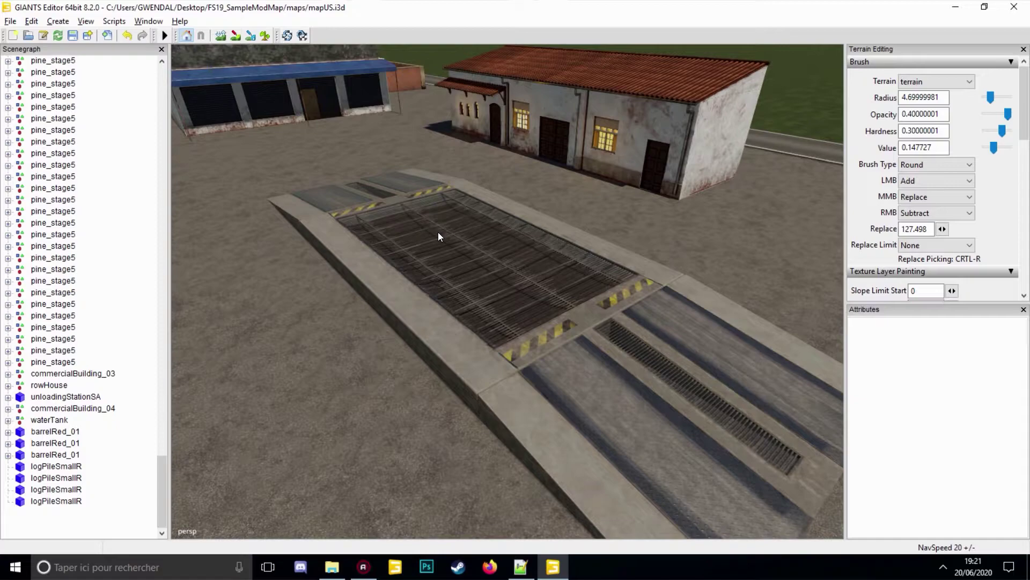
click(10, 22)
click(40, 159)
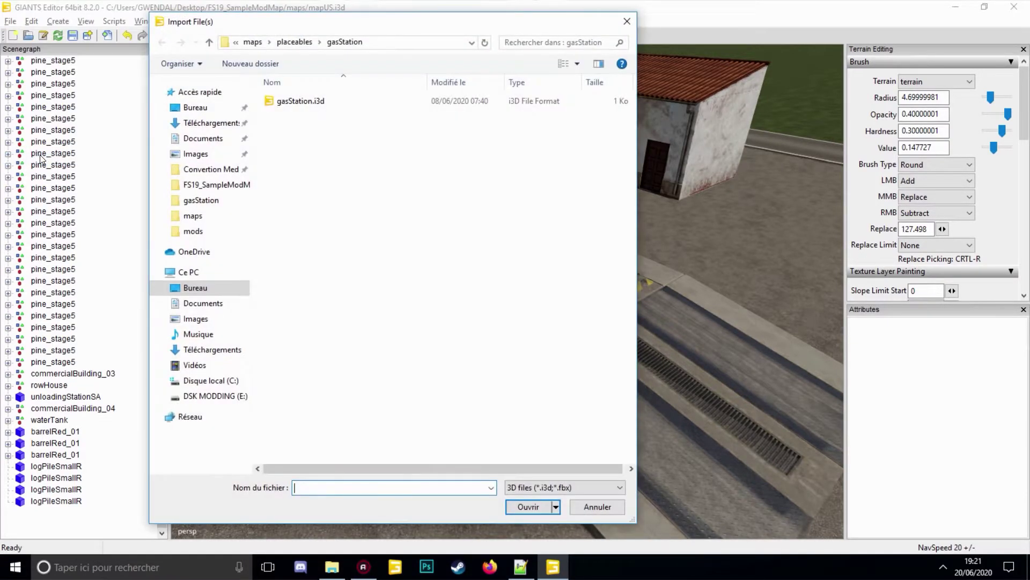
Import sellingStationGeneric.i3d from placeables/globalSell into the map.
click(289, 42)
double_click(294, 115)
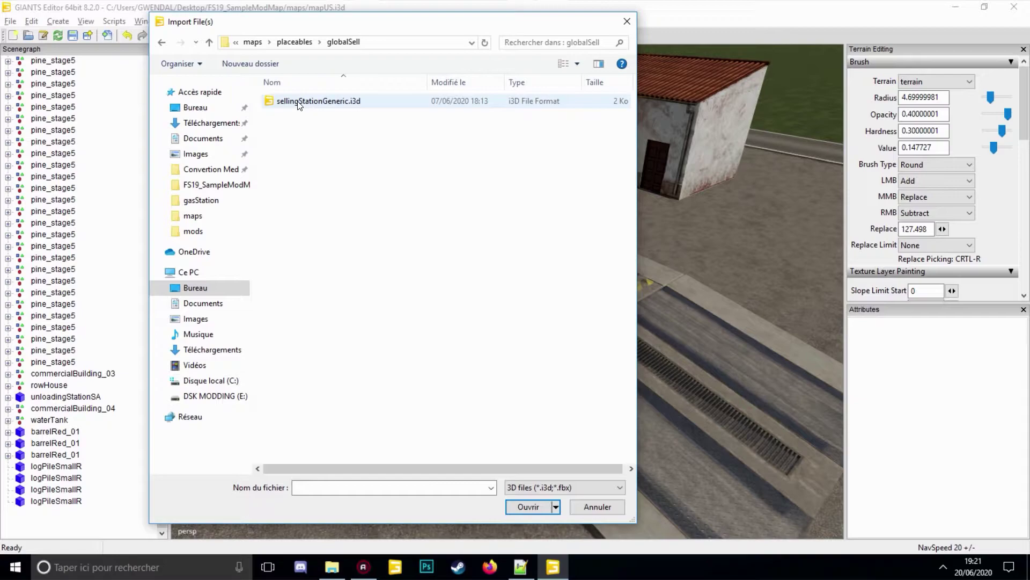
click(298, 101)
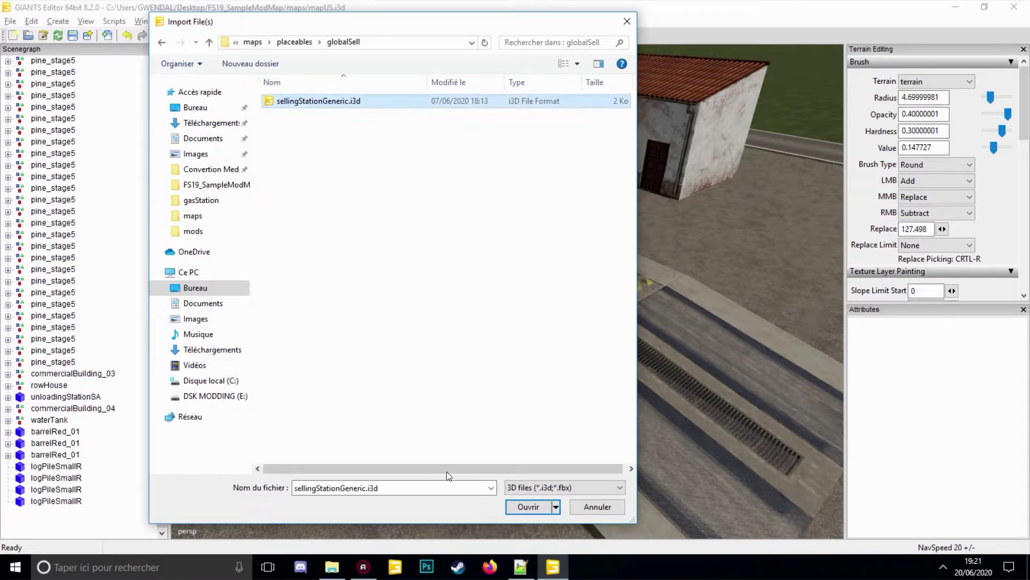
click(522, 509)
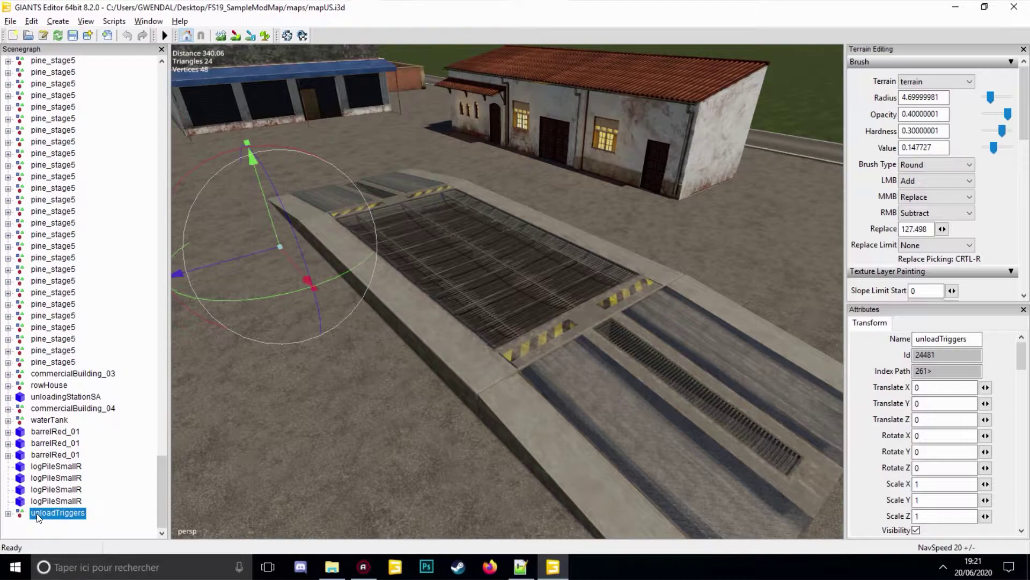
Drop unloadTriggers onto the unloading grate and centre it along X.
key(ctrl+b)
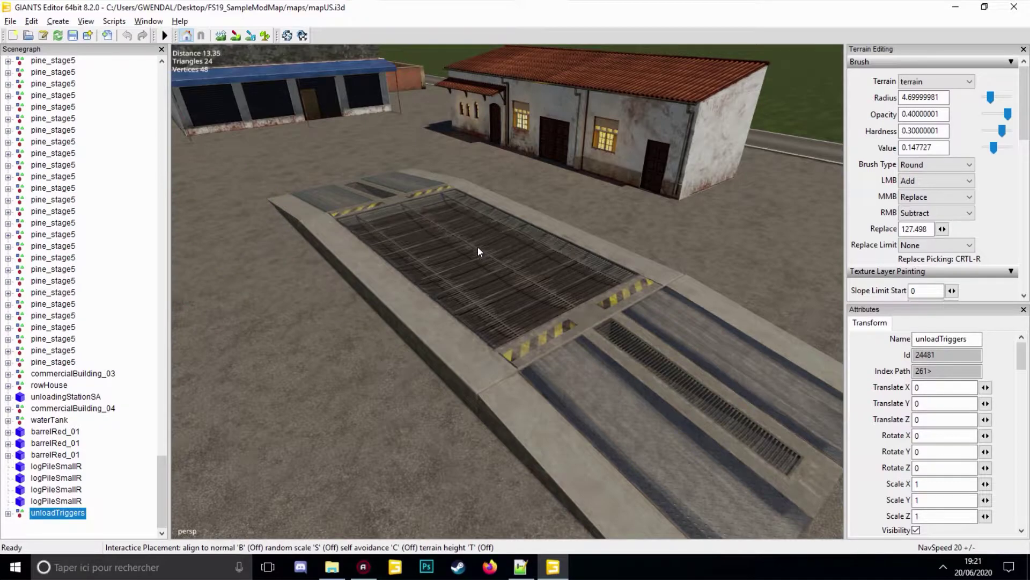
click(477, 246)
alt+drag(478, 247, 297, 192)
alt+middle_drag(297, 192, 402, 263)
mouse_move(404, 267)
mouse_down()
mouse_move(412, 238)
mouse_move(412, 255)
mouse_up()
alt+middle_drag(412, 251, 462, 281)
alt+drag(463, 281, 453, 289)
alt+middle_drag(453, 288, 472, 285)
drag(371, 290, 387, 291)
alt+middle_drag(387, 291, 427, 304)
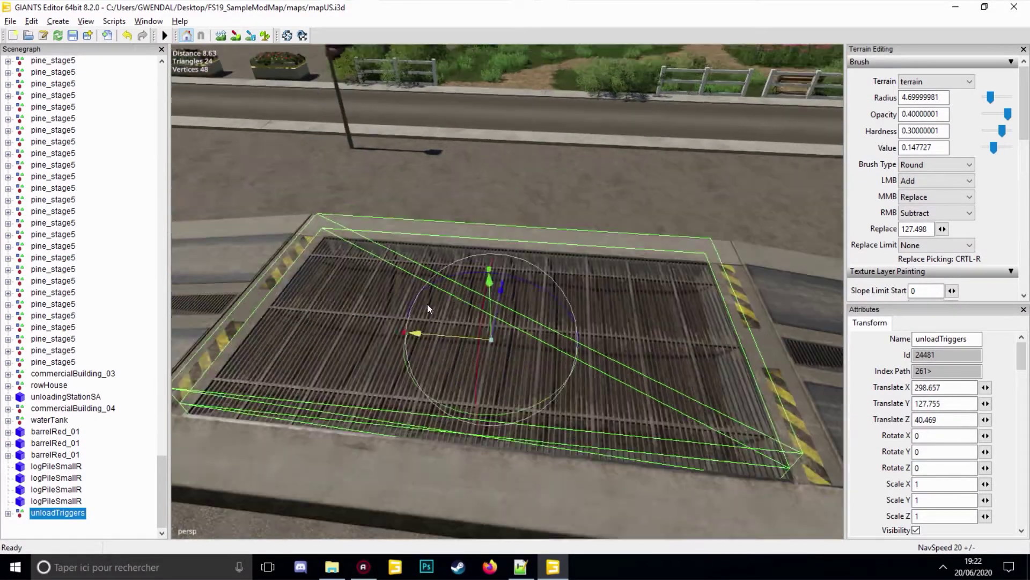
alt+drag(427, 304, 730, 311)
Round the trigger's position to 298.66, 127.75, 40.47 and copy the X value 298.66.
drag(933, 387, 957, 403)
text(6)
text(7)
key(BackSpace)
alt+drag(612, 343, 700, 260)
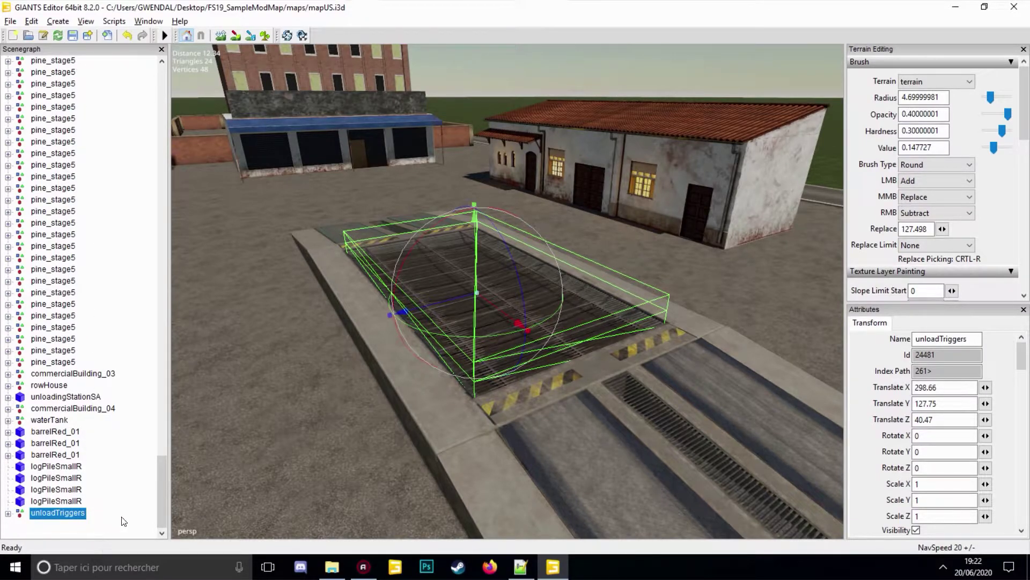
double_click(934, 387)
key(ctrl+c)
right_click(920, 388)
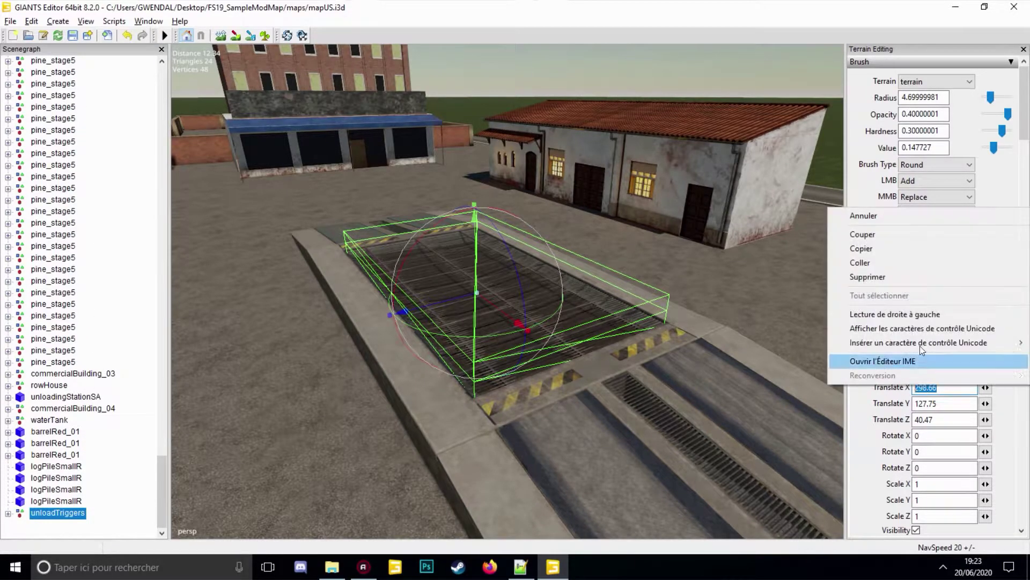
click(891, 251)
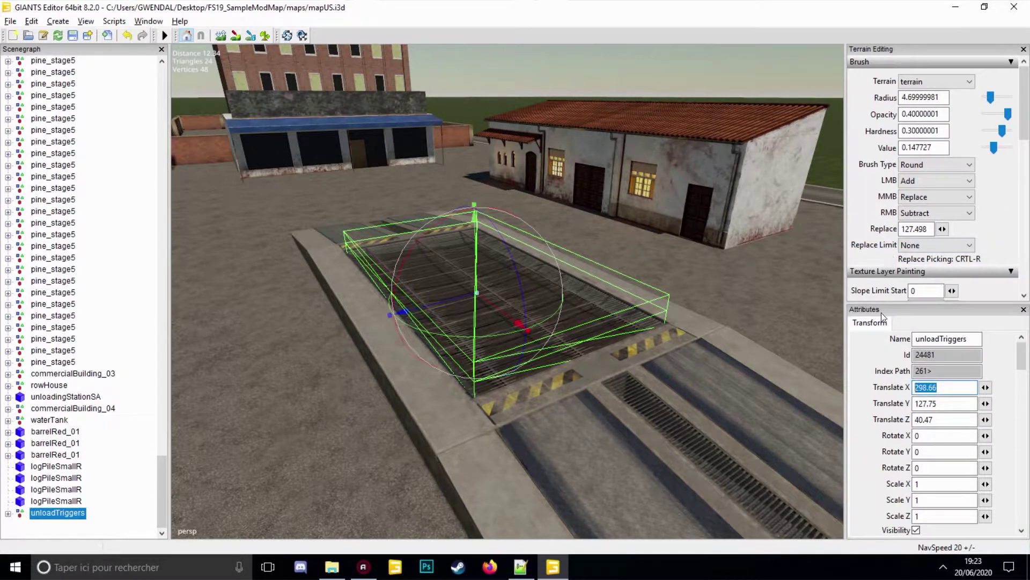
click(520, 573)
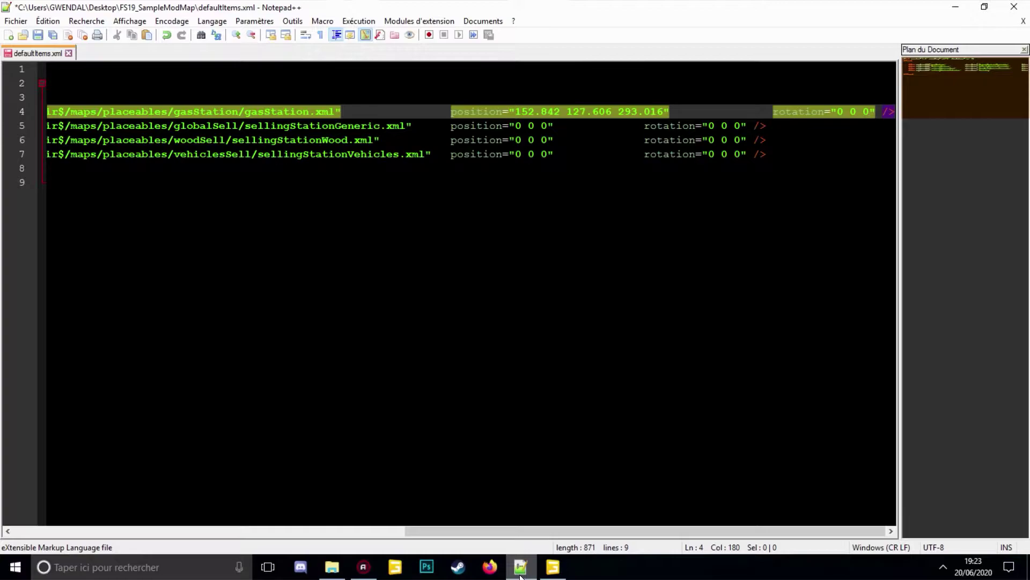
Paste 298.66 as the first position value on the sellingStationGeneric line.
click(524, 128)
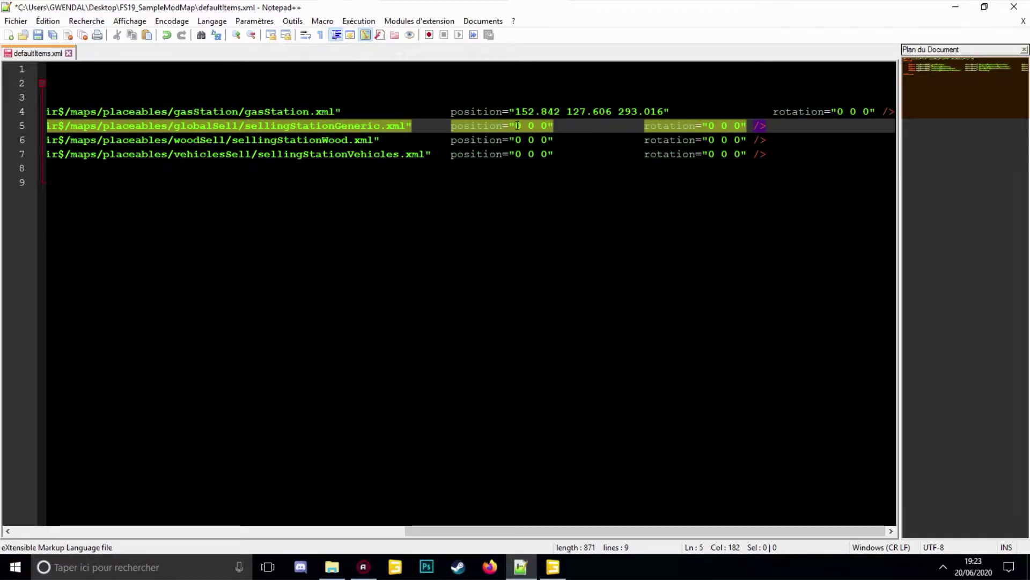
double_click(518, 126)
right_click(518, 128)
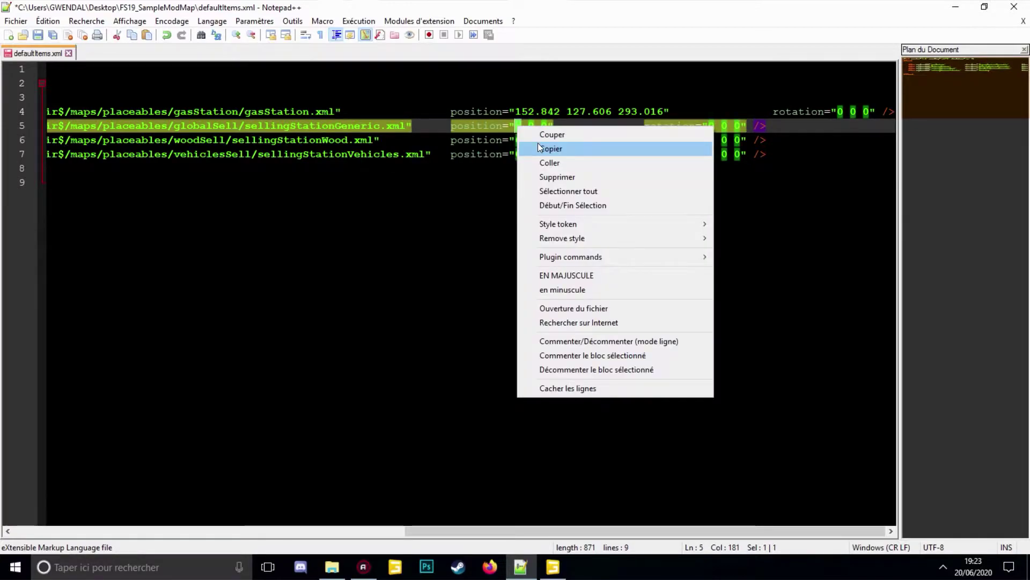
click(542, 161)
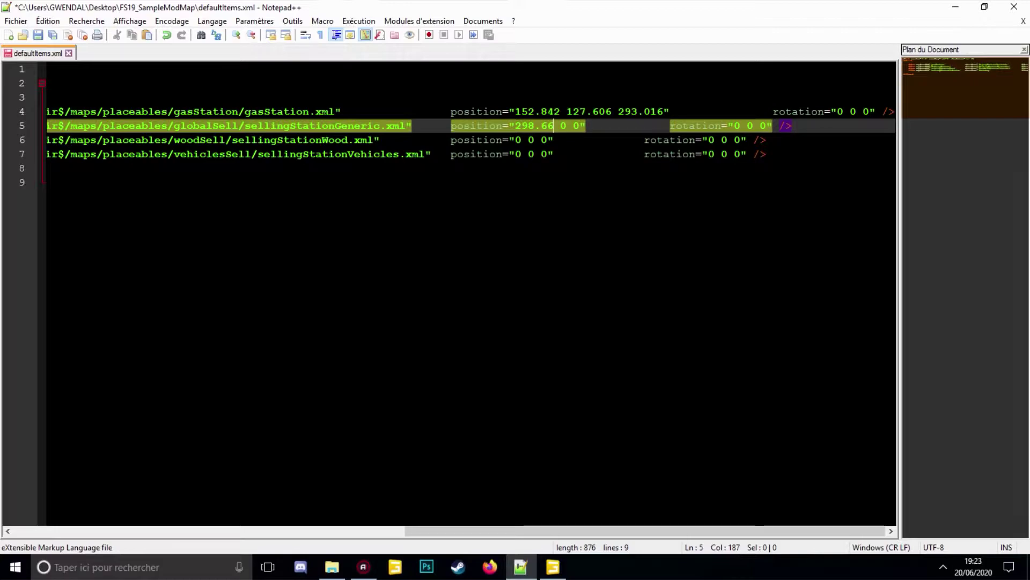
Replace the middle position zero with Translate Y 127.75.
click(552, 567)
drag(946, 403, 909, 404)
click(521, 567)
click(561, 125)
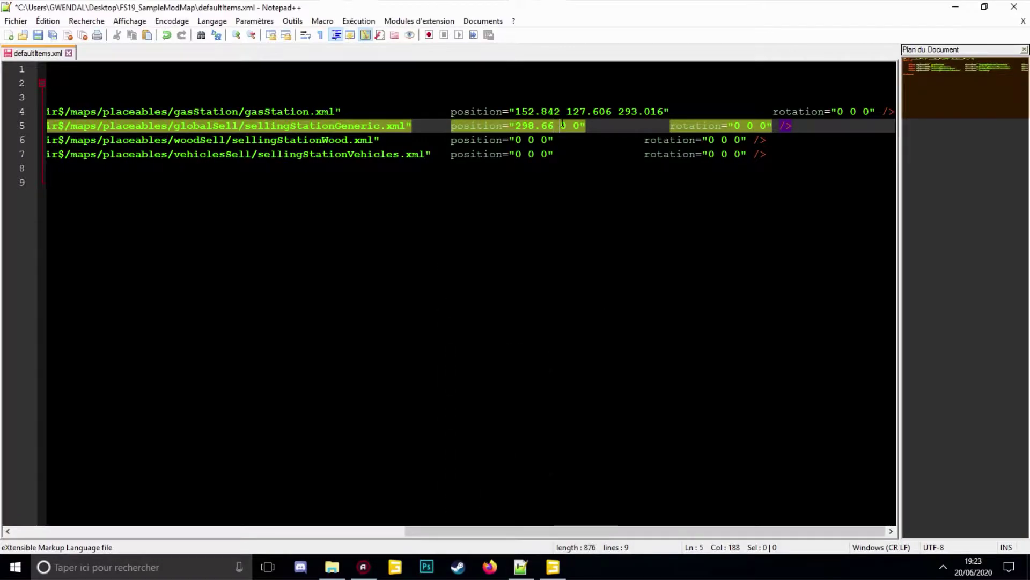
double_click(563, 125)
key(ctrl+v)
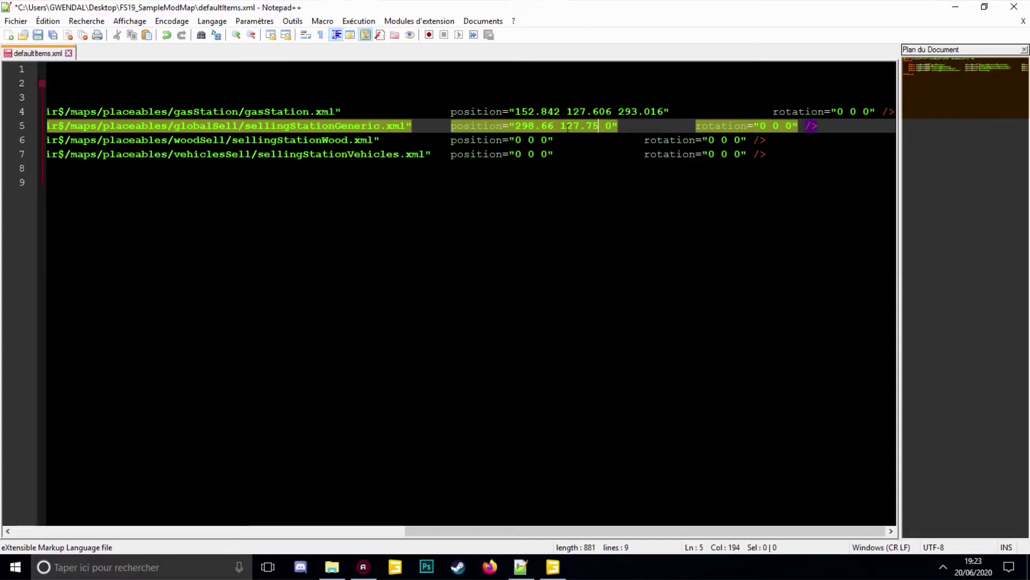
Replace the last position zero with Translate Z 40.47.
click(552, 567)
double_click(919, 419)
key(ctrl+c)
click(521, 567)
double_click(608, 125)
key(ctrl+v)
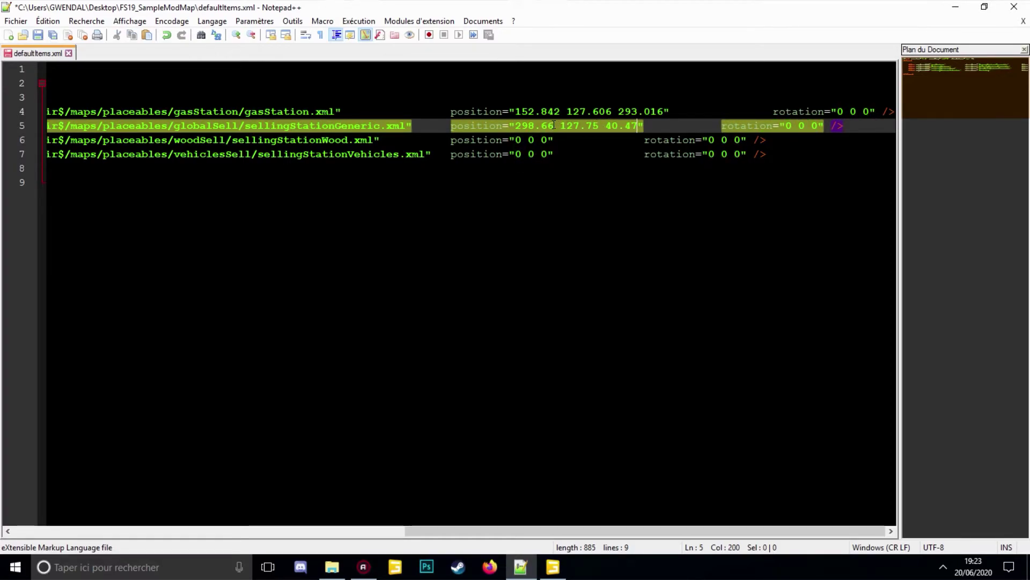
click(601, 125)
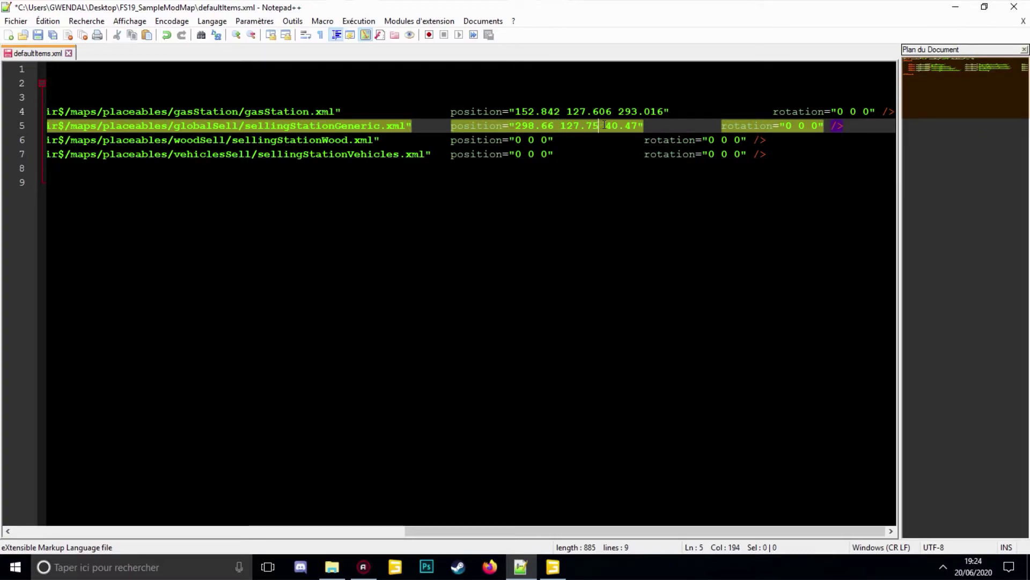
click(652, 126)
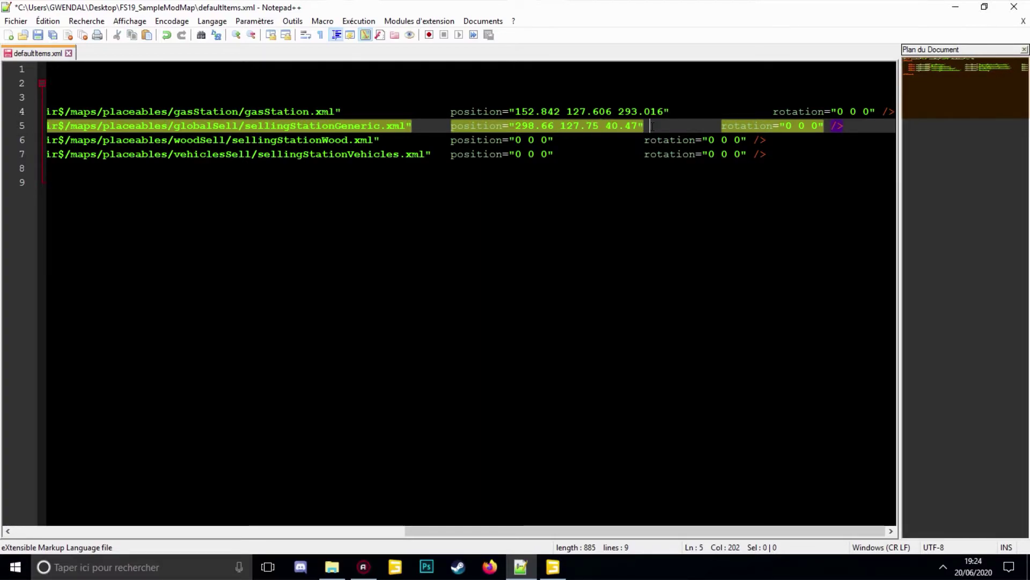
click(555, 567)
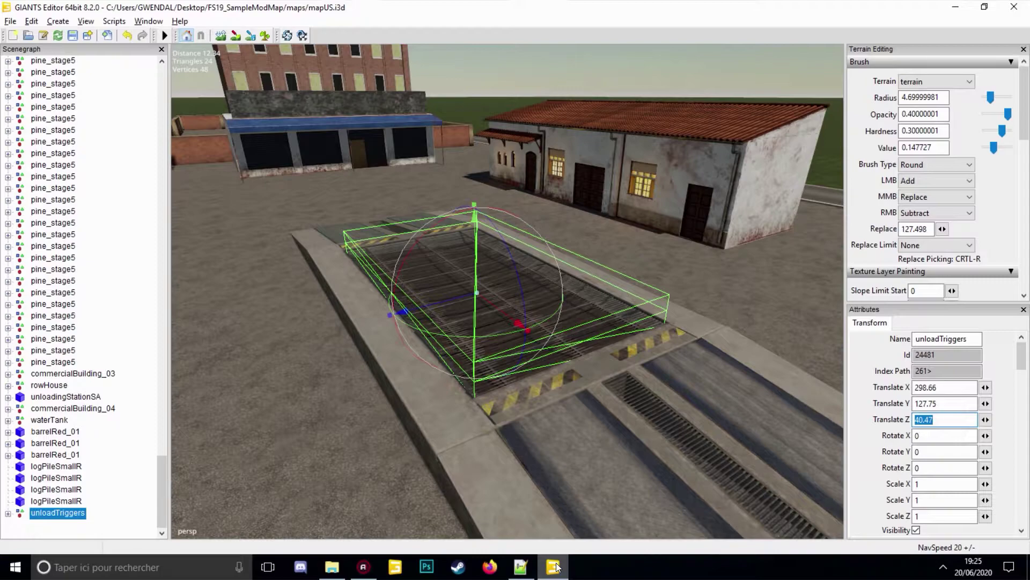
Test-rotate unloadTriggers and compare with the rotation values on line 5 of defaultItems.xml.
drag(458, 334, 511, 316)
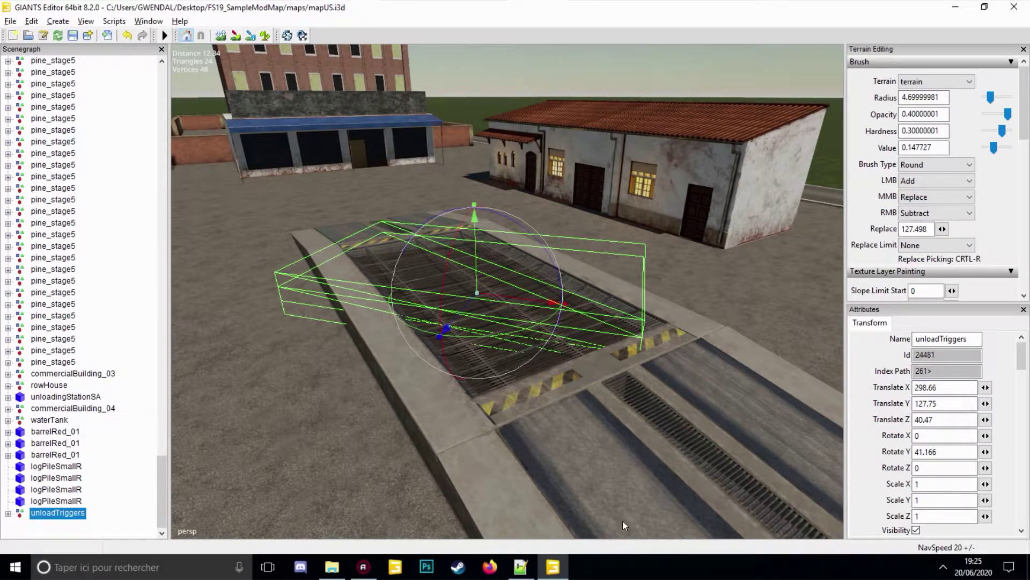
click(521, 566)
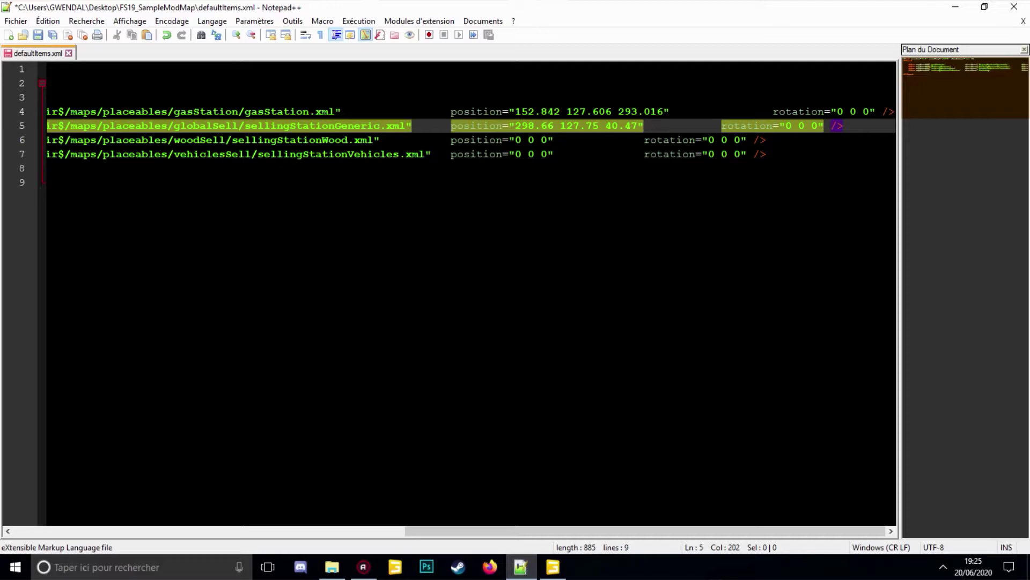
drag(786, 125, 814, 125)
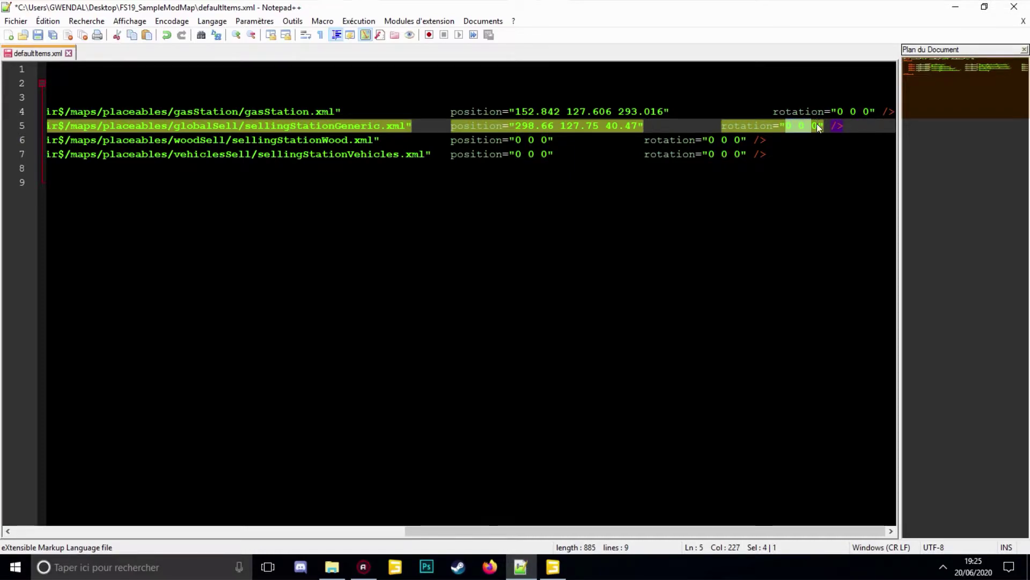
Delete the unloadTriggers node from the map, leaving the bare unloading grate.
click(553, 567)
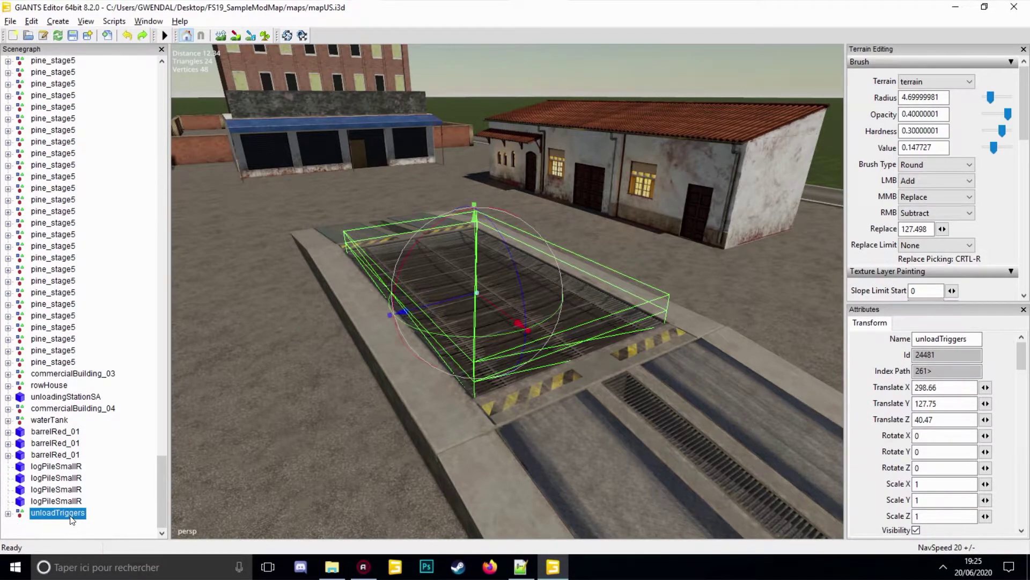
key(ctrl+x)
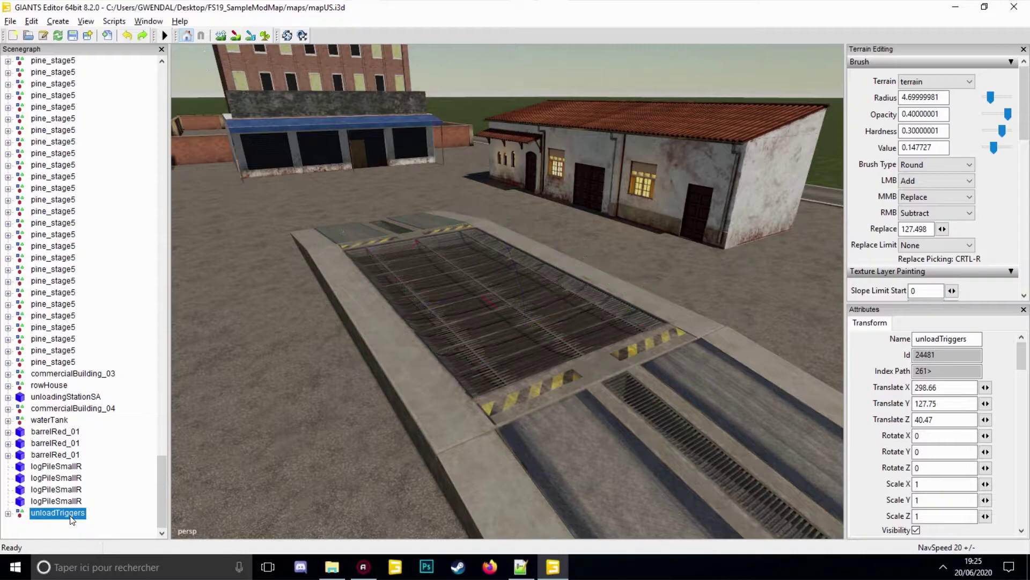
key(Delete)
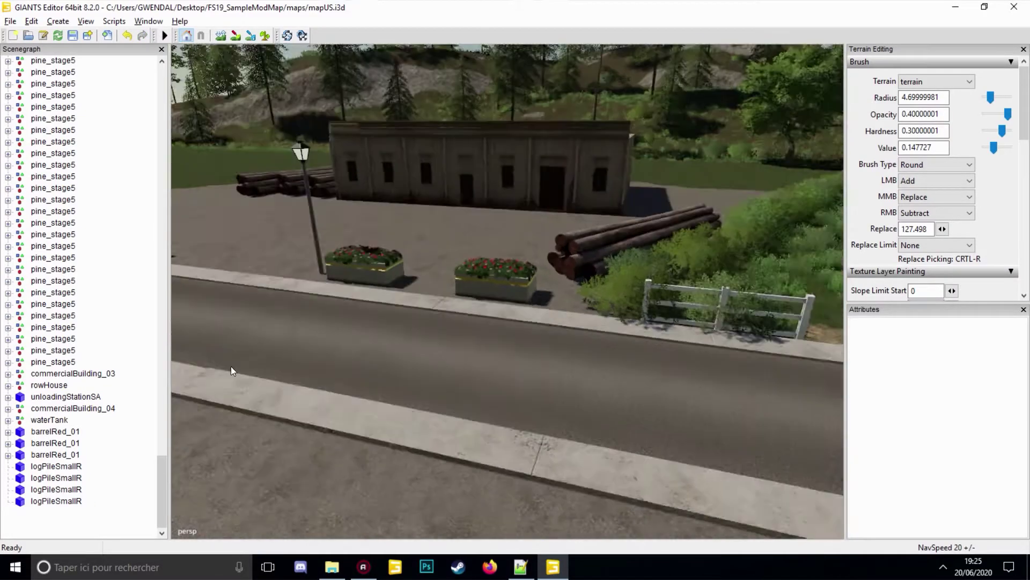
Import sellingStationWood.i3d from the placeables/woodSell folder near the log-pile building.
right_drag(231, 368, 604, 250)
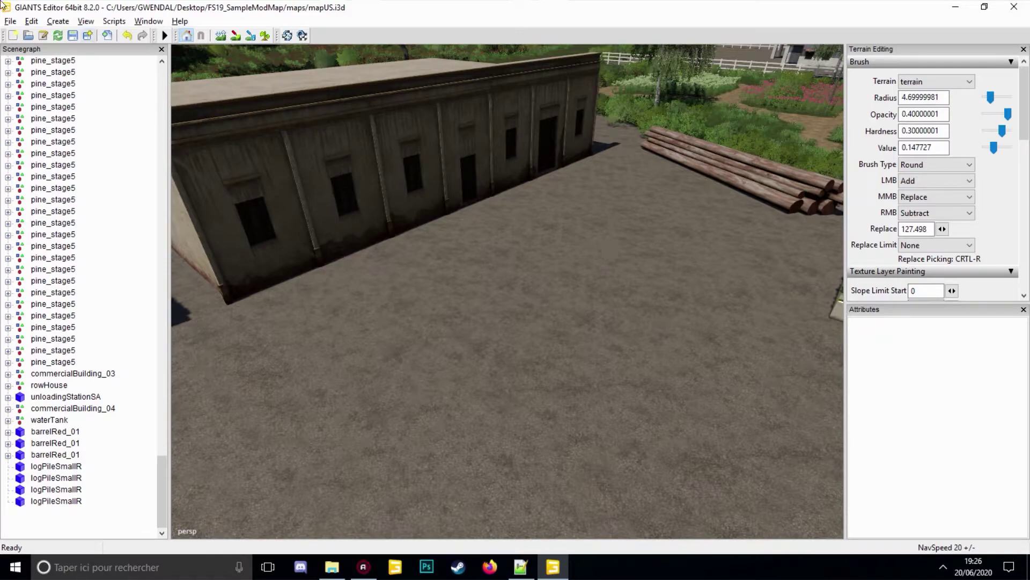
click(10, 21)
click(37, 158)
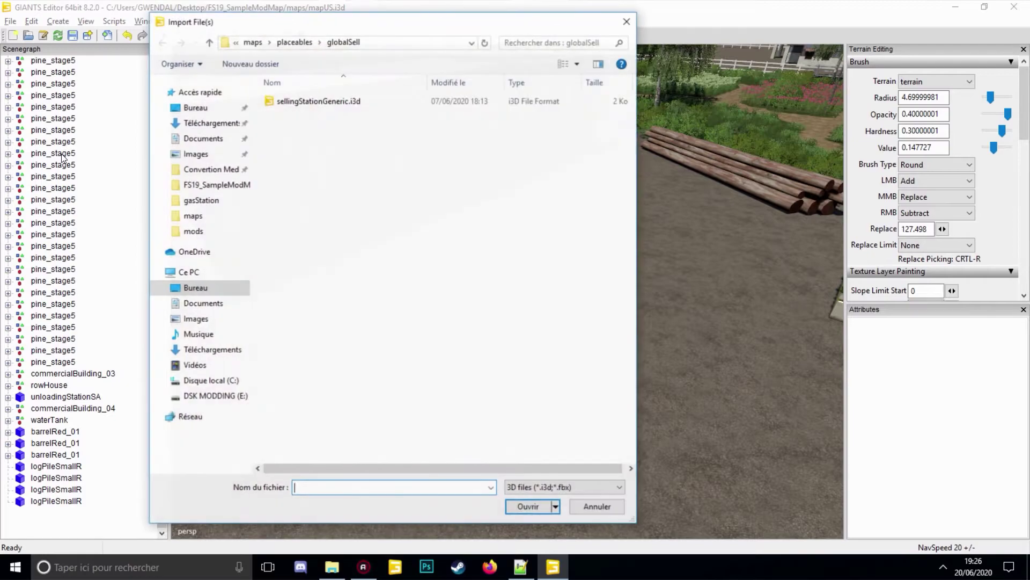
click(296, 42)
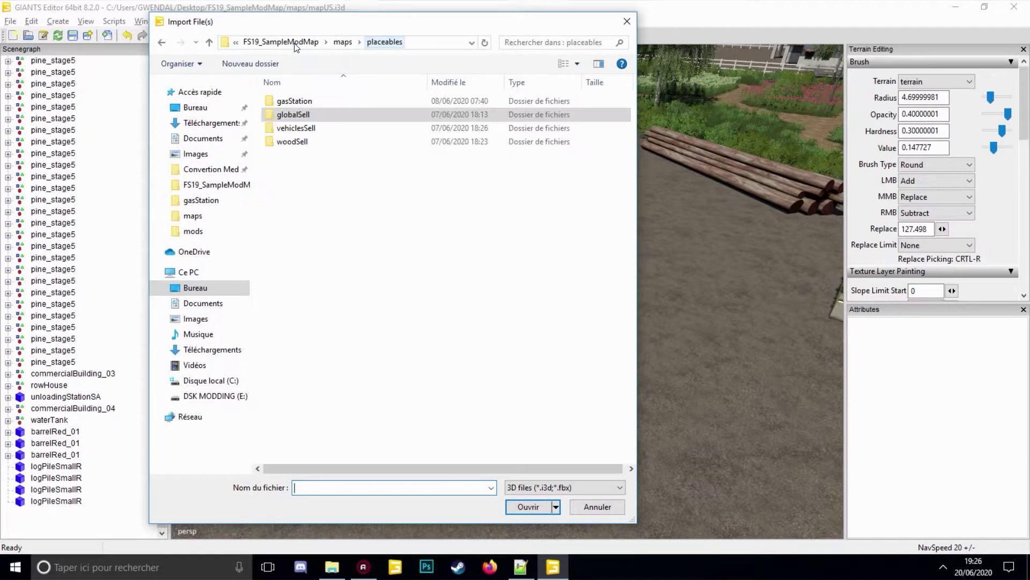
double_click(312, 141)
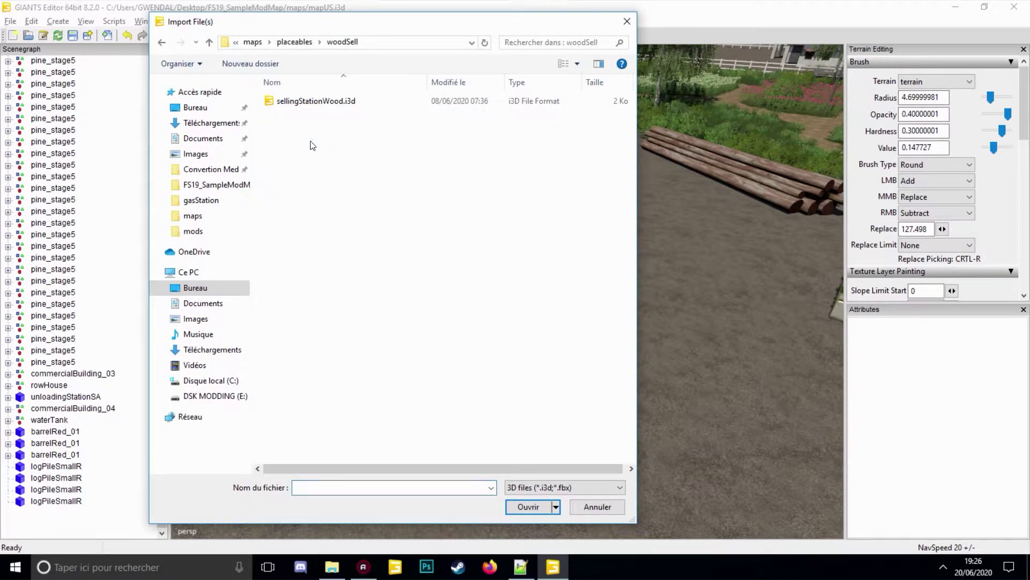
click(315, 105)
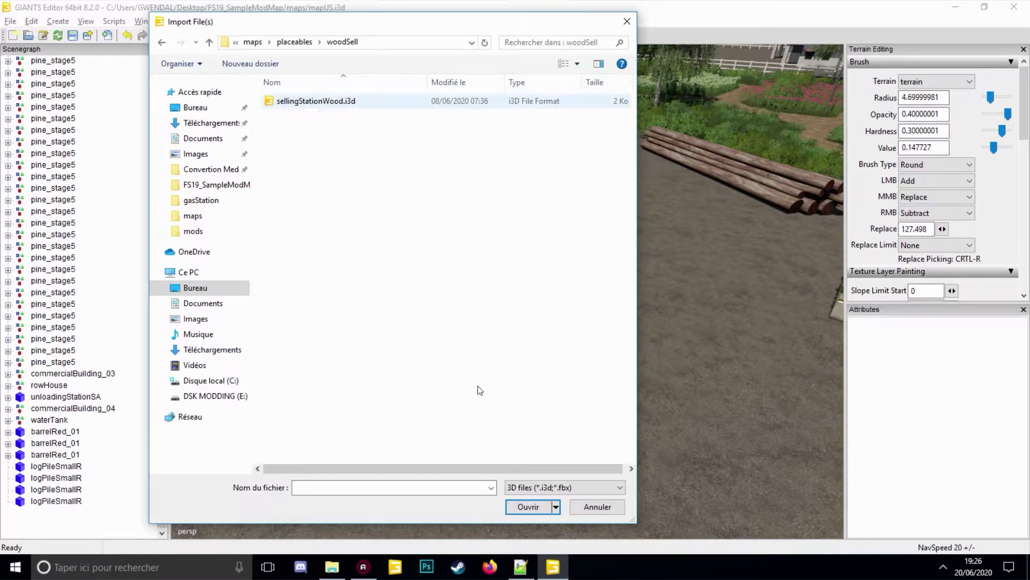
click(529, 506)
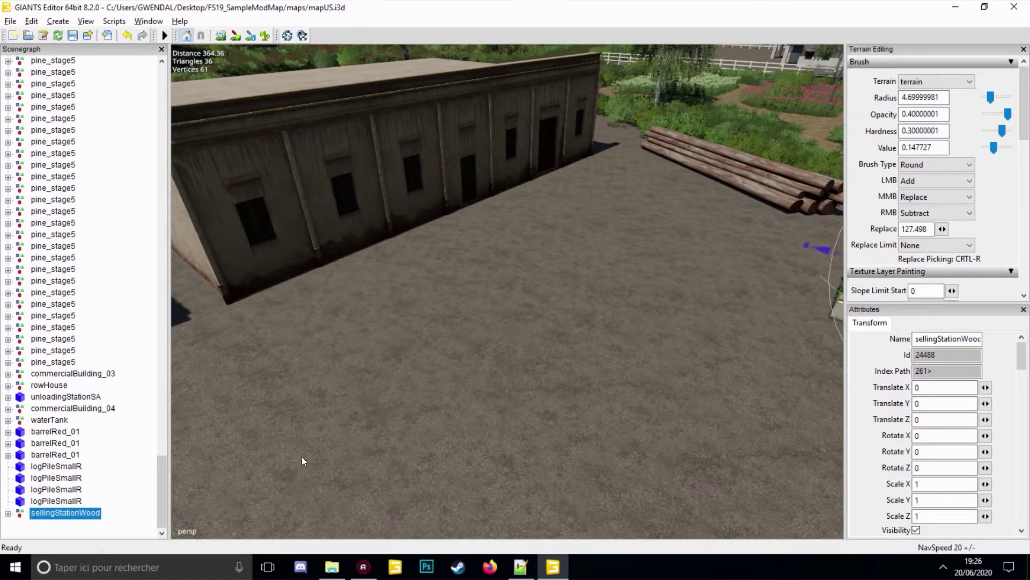
Place the wood selling station in the log-pile yard beside the warehouse, rotated 90 on Y.
key(ctrl+b)
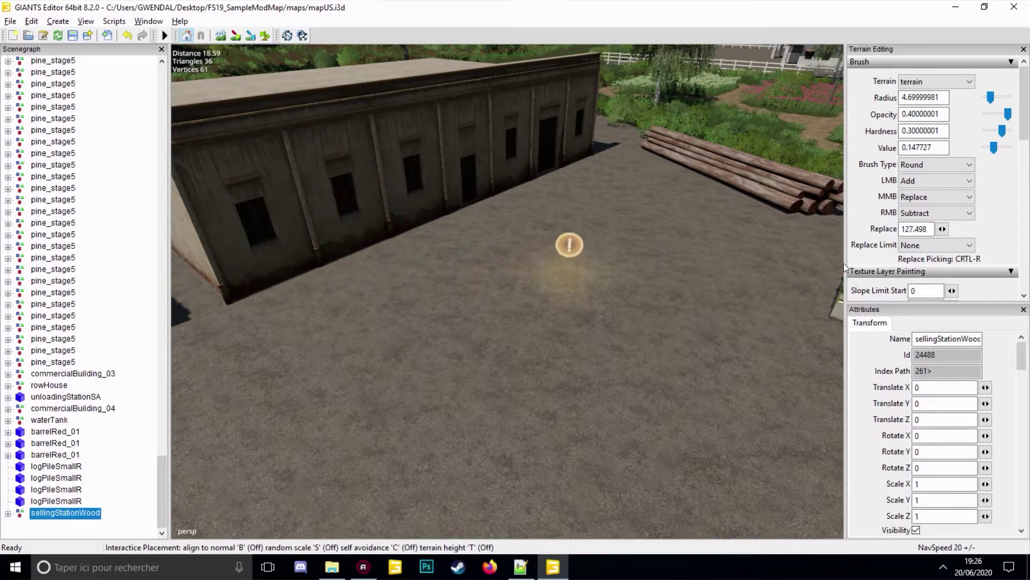
click(833, 250)
drag(642, 195, 634, 194)
click(660, 246)
click(76, 513)
drag(653, 246, 833, 249)
drag(942, 451, 832, 445)
text(90)
drag(623, 236, 491, 301)
scroll(516, 296, down, 4)
alt+drag(537, 290, 561, 284)
drag(537, 283, 542, 315)
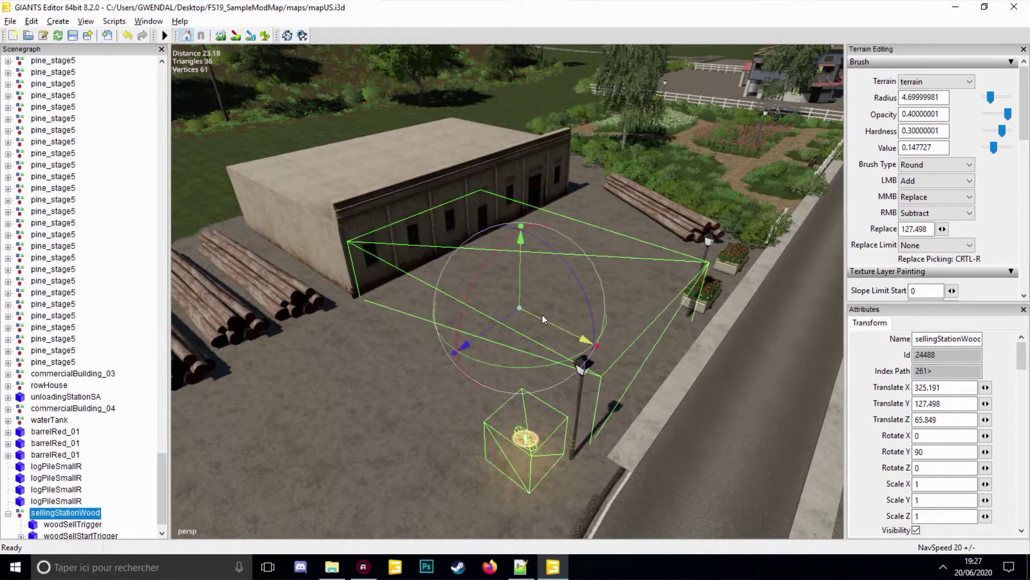
alt+middle_drag(639, 344, 665, 287)
Copy the station's X position 325.2 for use in defaultItems.xml.
click(948, 387)
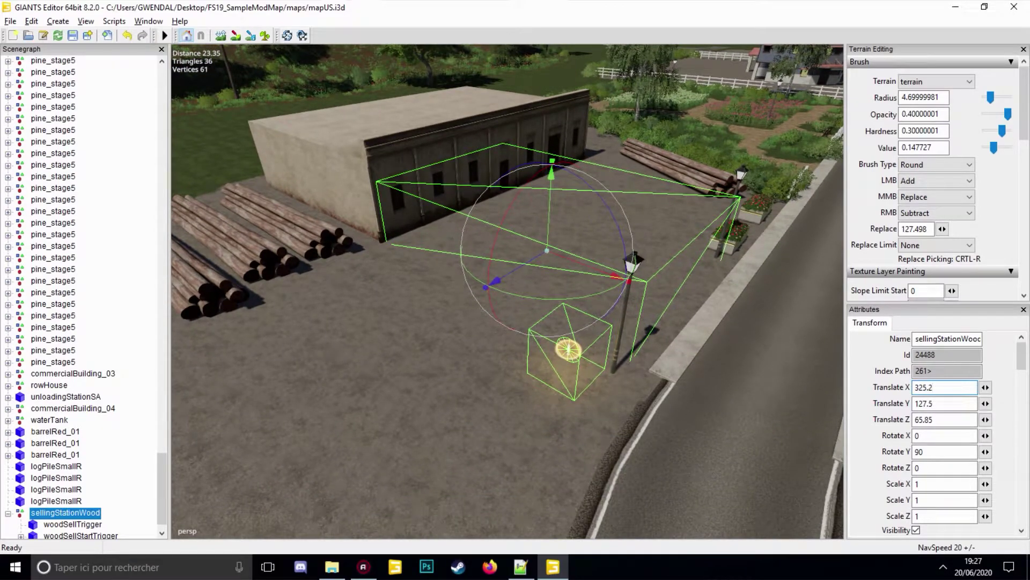
drag(945, 387, 895, 387)
right_click(923, 386)
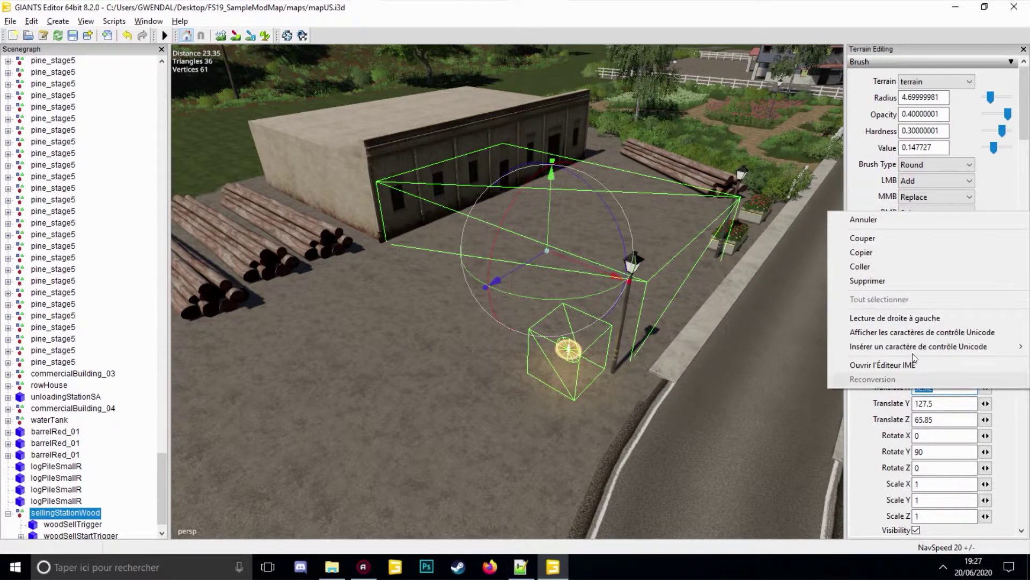
click(874, 253)
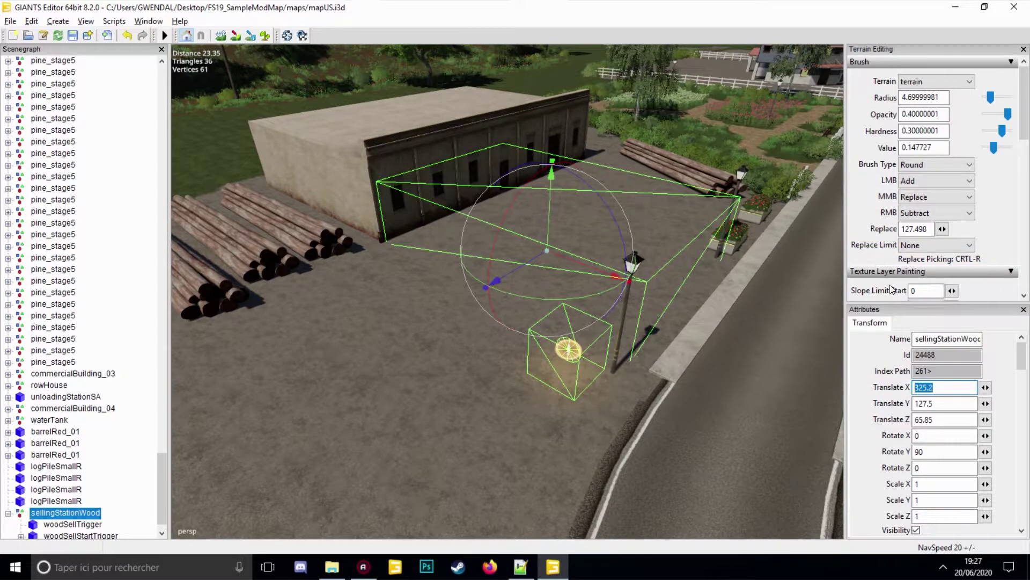
click(520, 567)
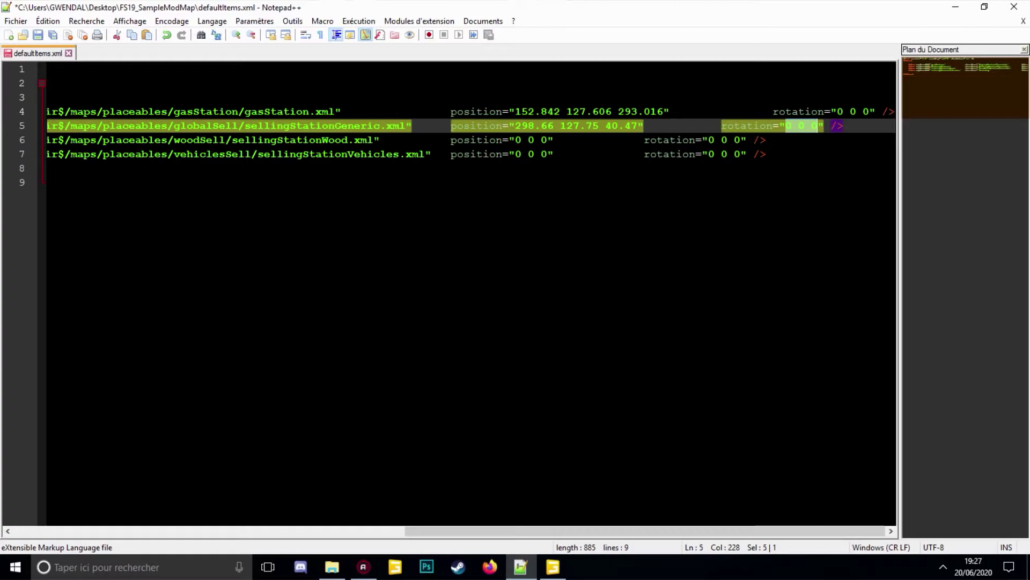
Enter X 325.2 and Y 127.5 in the wood station's position on line 6.
double_click(517, 139)
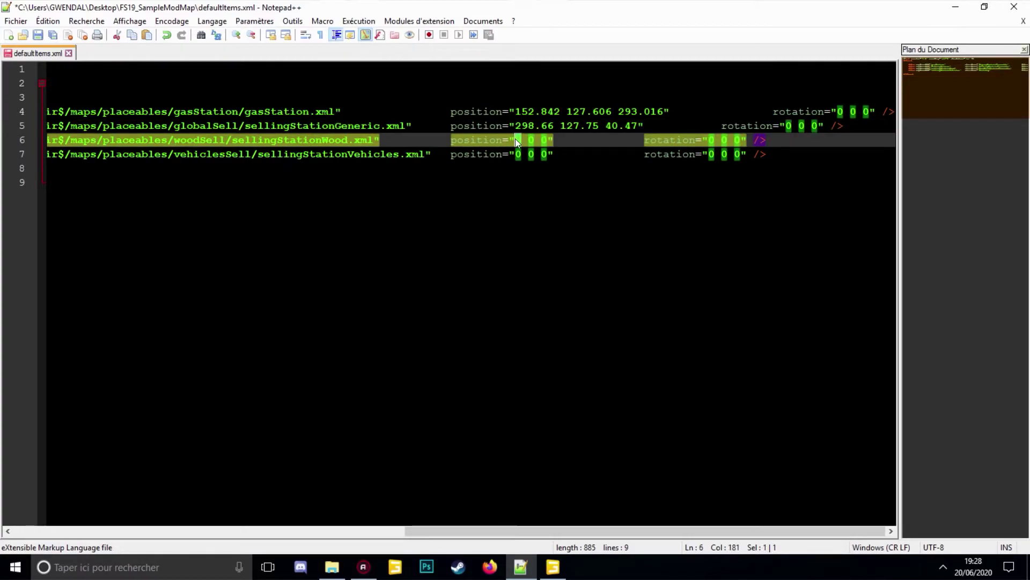
right_click(515, 139)
click(531, 175)
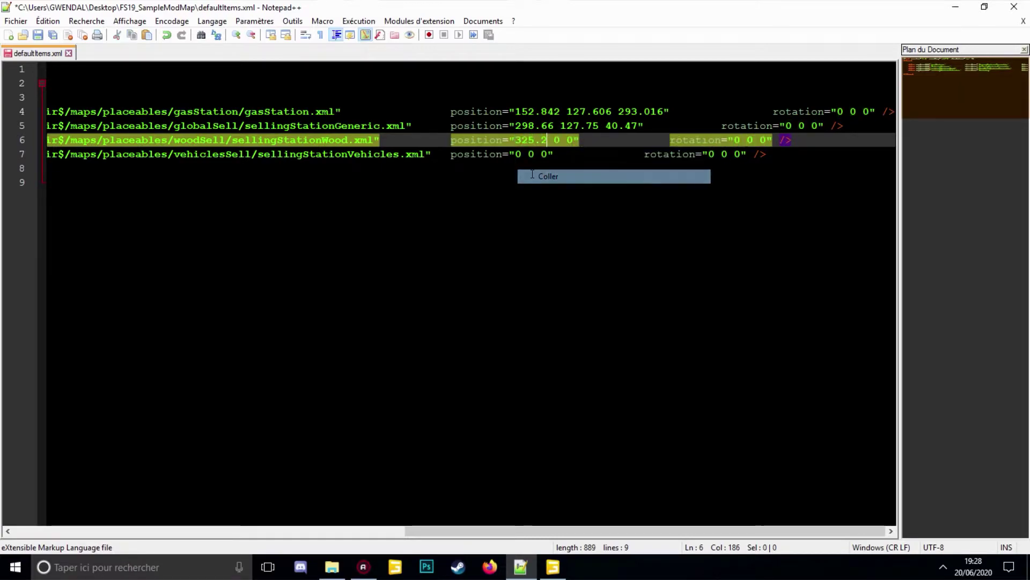
click(553, 566)
drag(950, 405, 912, 404)
key(ctrl+c)
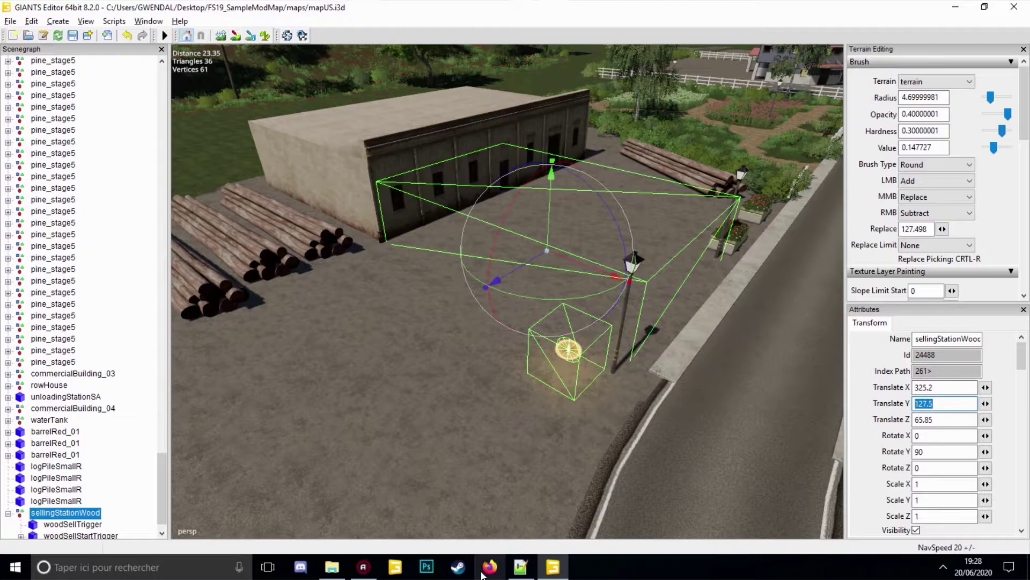
click(520, 567)
drag(561, 140, 554, 140)
key(ctrl+v)
Copy the station's Z position into the third position value of the wood entry.
click(552, 566)
double_click(923, 419)
key(ctrl+c)
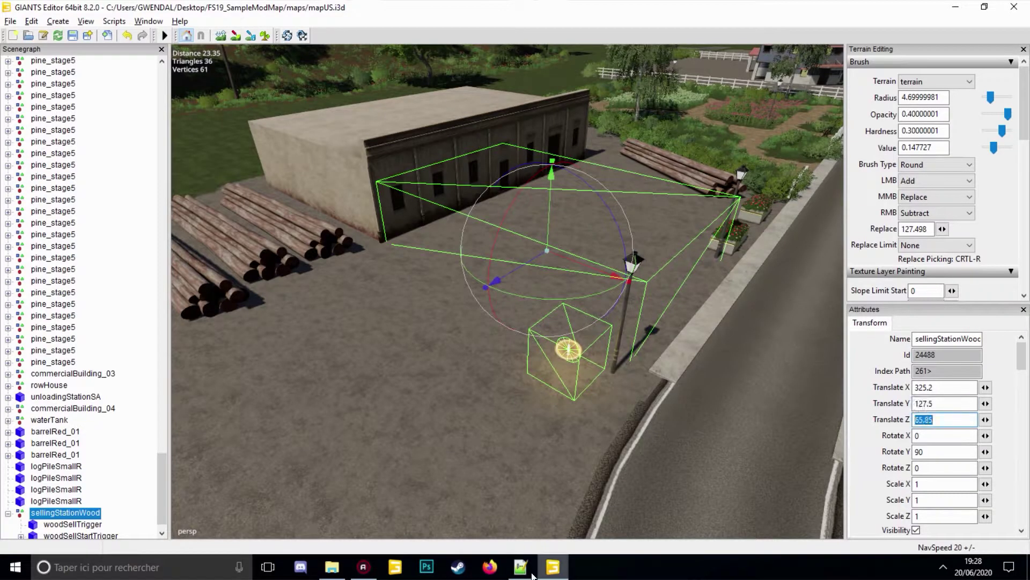
click(520, 567)
double_click(595, 139)
key(ctrl+v)
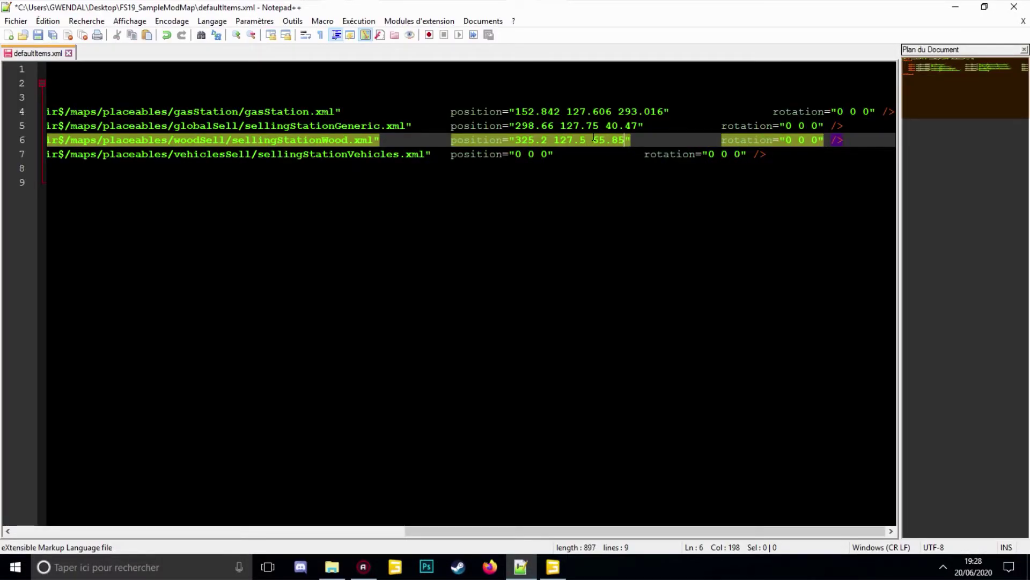
click(553, 566)
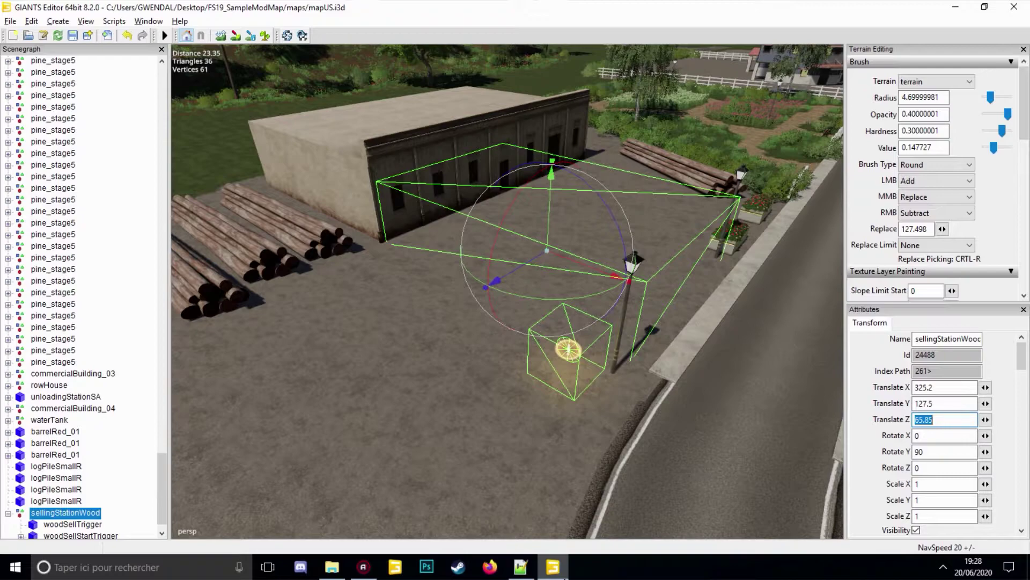
Correct Z to 65.85 and set the wood station's rotation to 0 90 0.
click(530, 574)
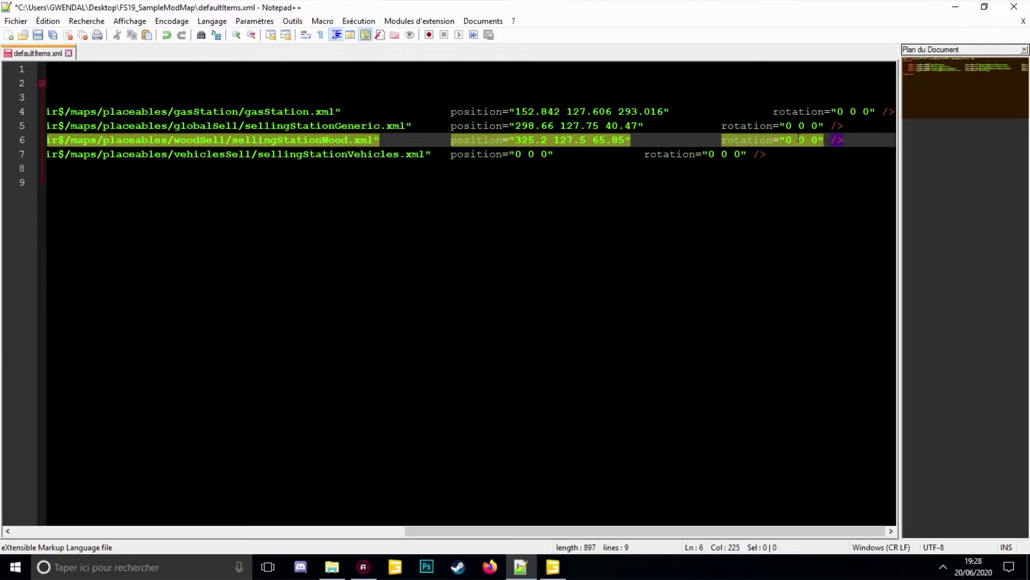
click(551, 571)
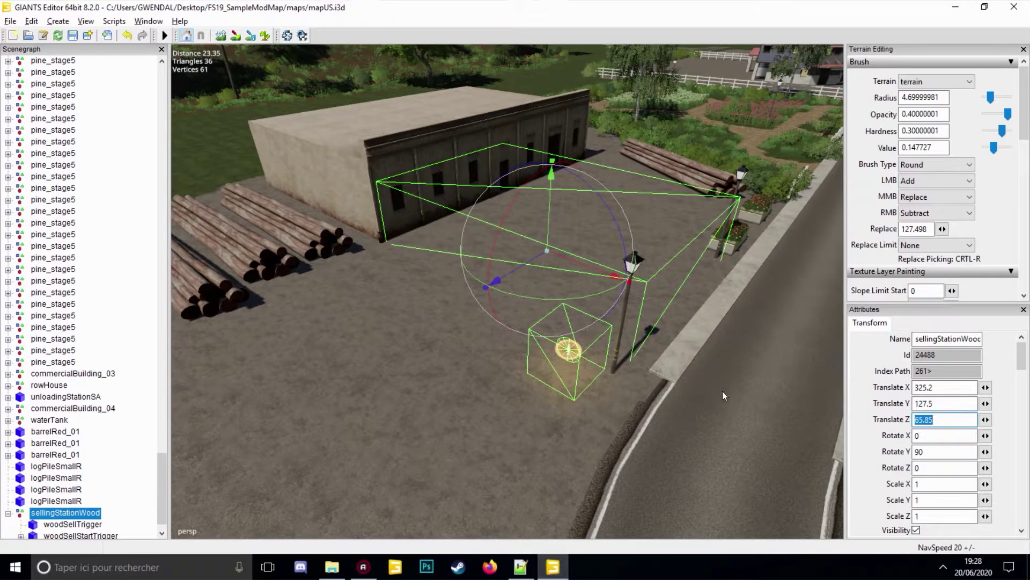
click(927, 435)
click(928, 452)
click(928, 466)
click(521, 567)
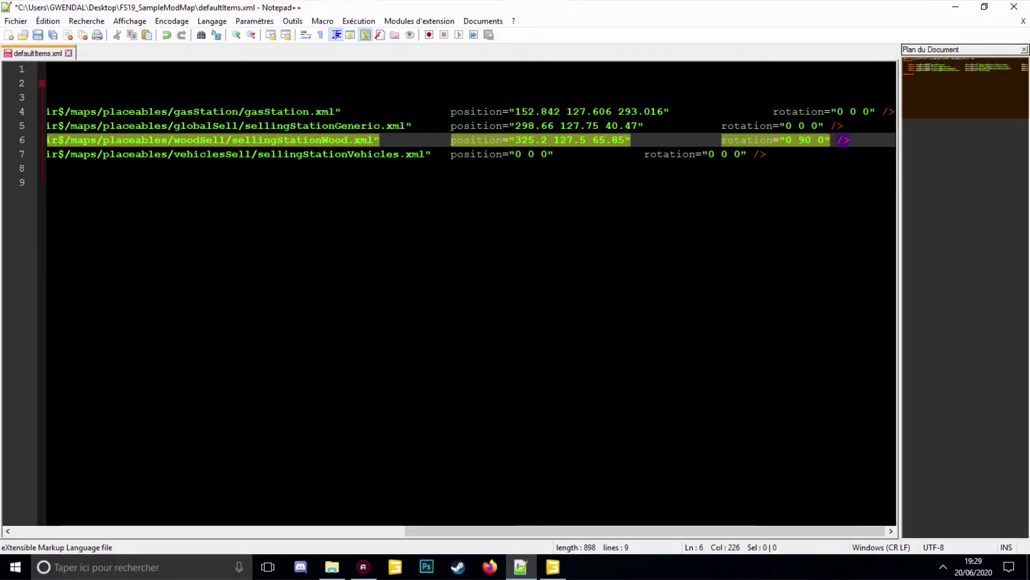
drag(791, 138, 822, 138)
click(821, 139)
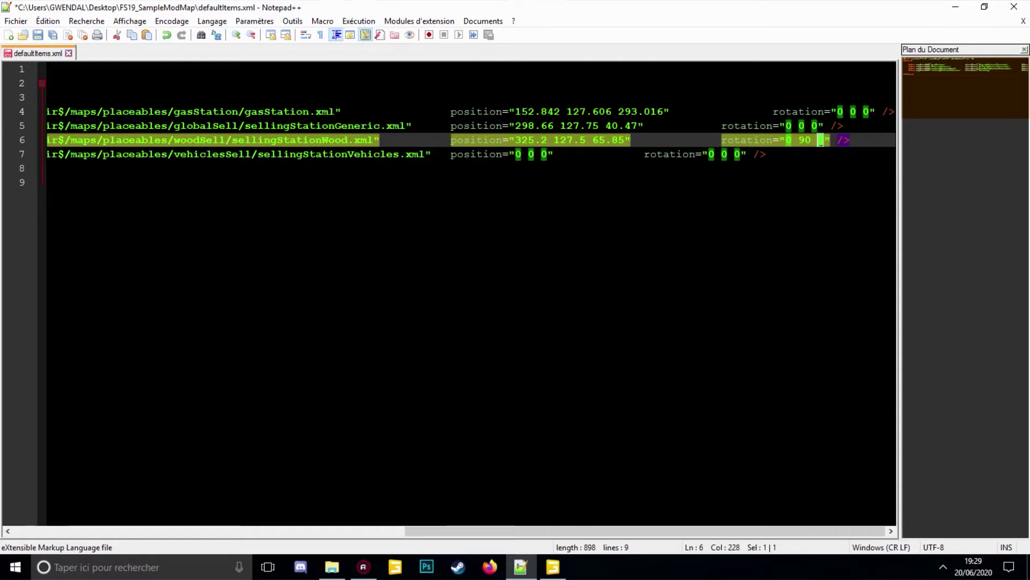
click(821, 151)
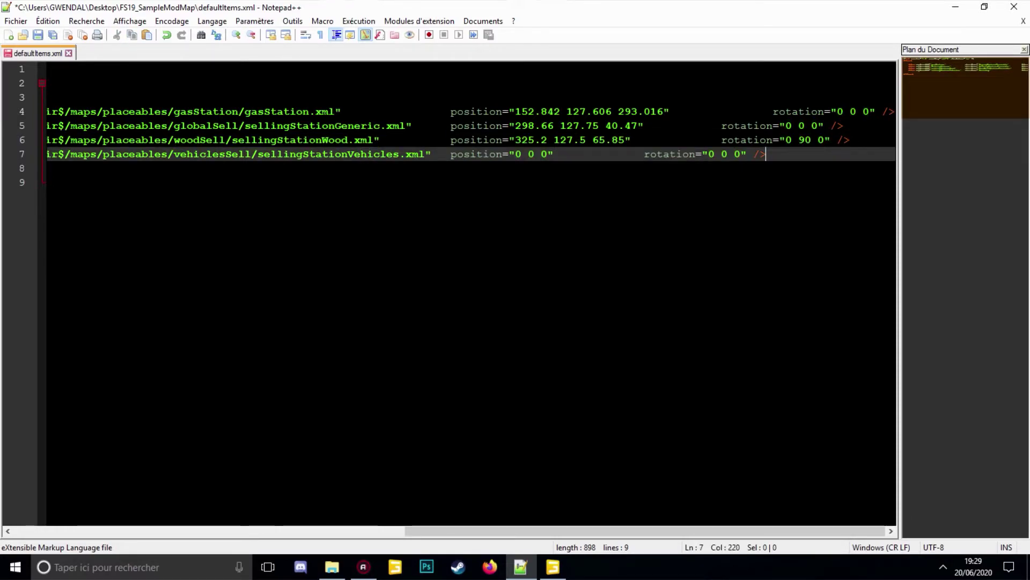
click(553, 567)
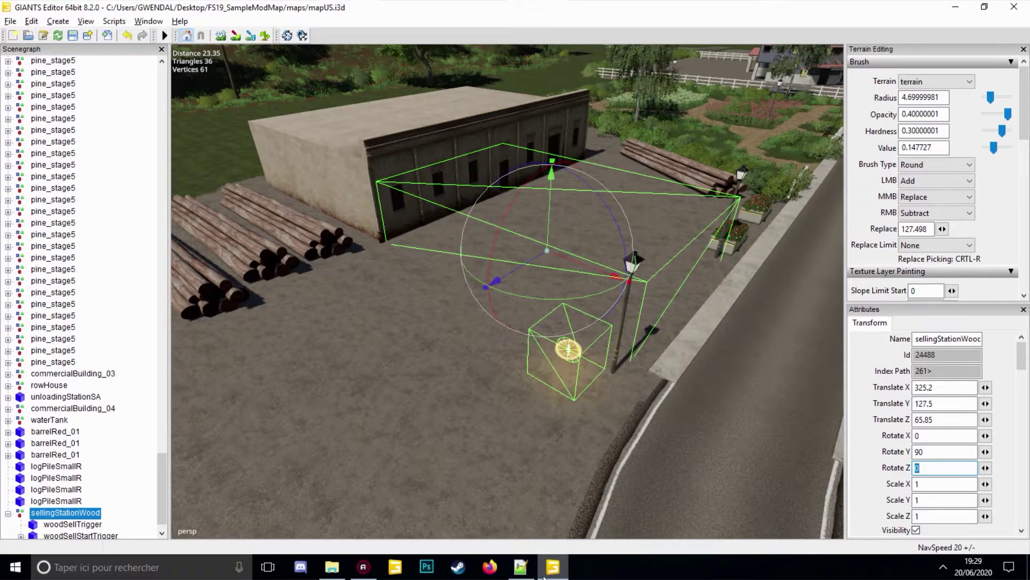
click(142, 166)
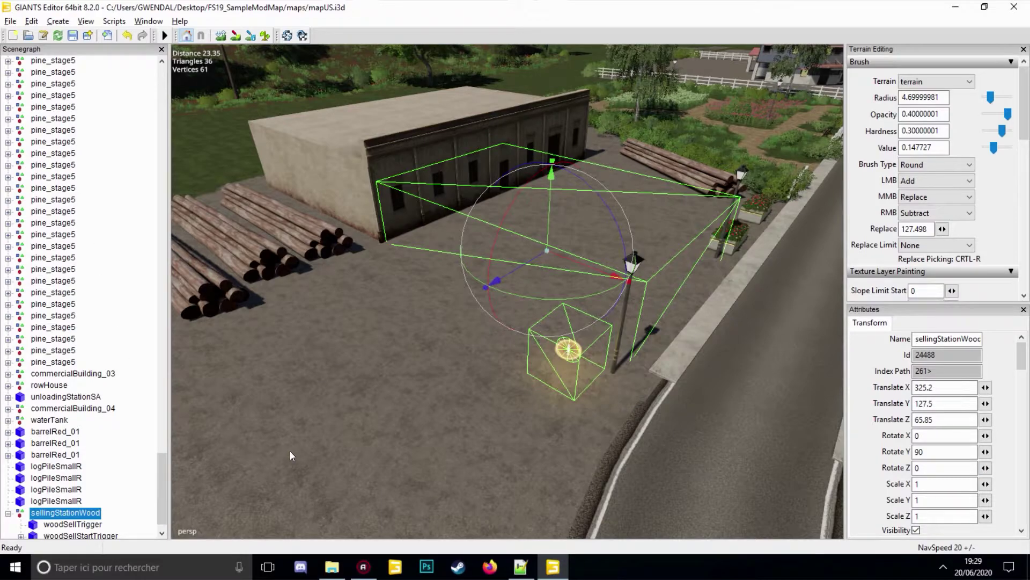
Delete the temporary sellingStationWood and move the camera to the blue house.
key(Delete)
alt+drag(290, 450, 508, 362)
alt+right_drag(507, 361, 418, 285)
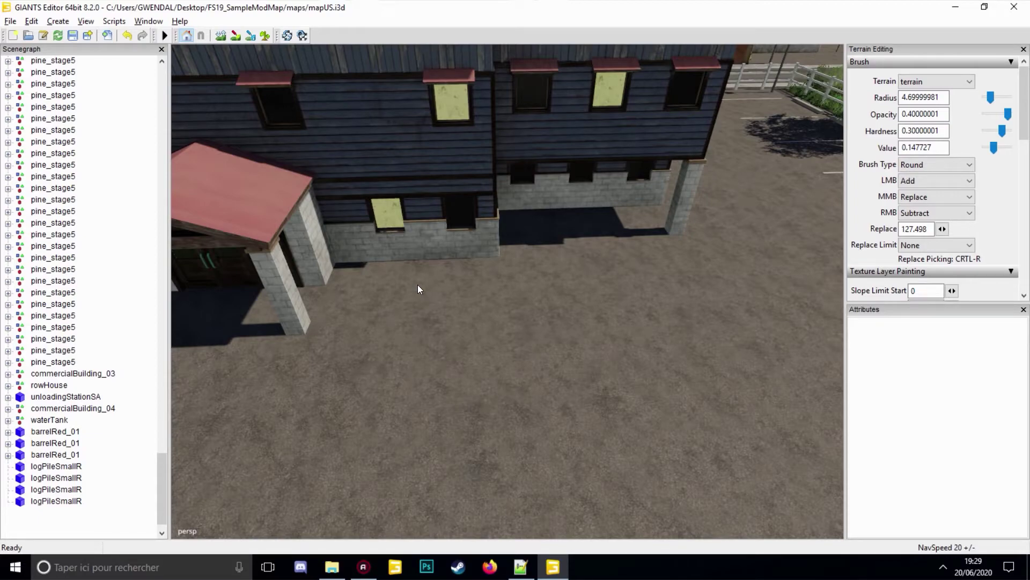
Import sellingStationVehicles.i3d from the placeables/vehiclesSell folder.
click(10, 21)
click(86, 158)
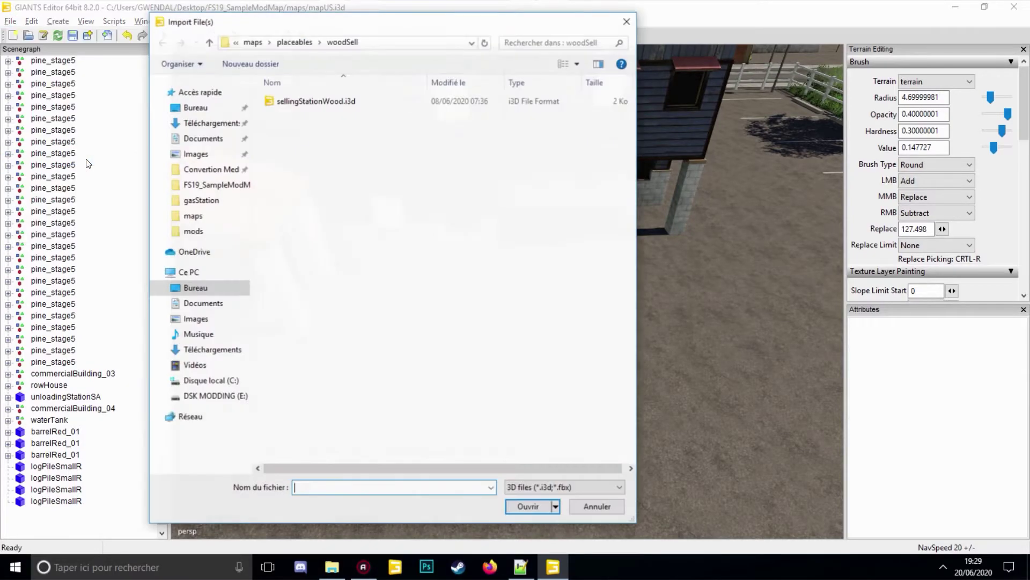
click(280, 43)
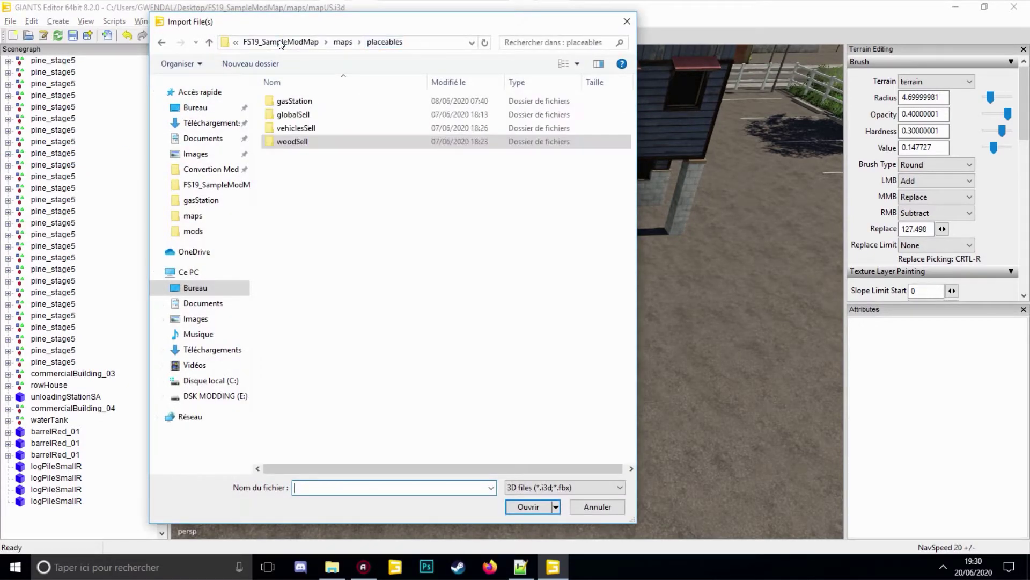
double_click(327, 128)
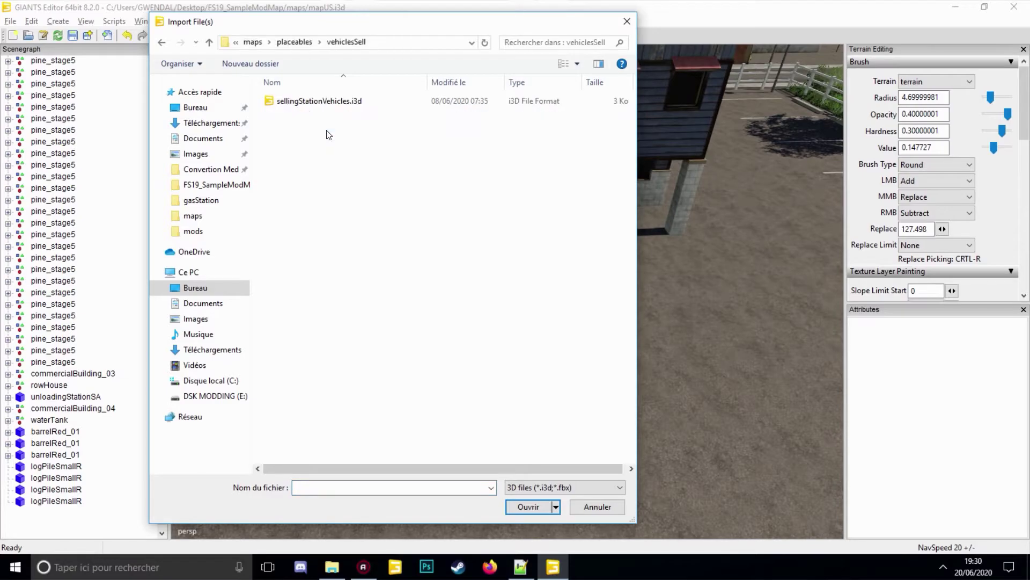
click(328, 102)
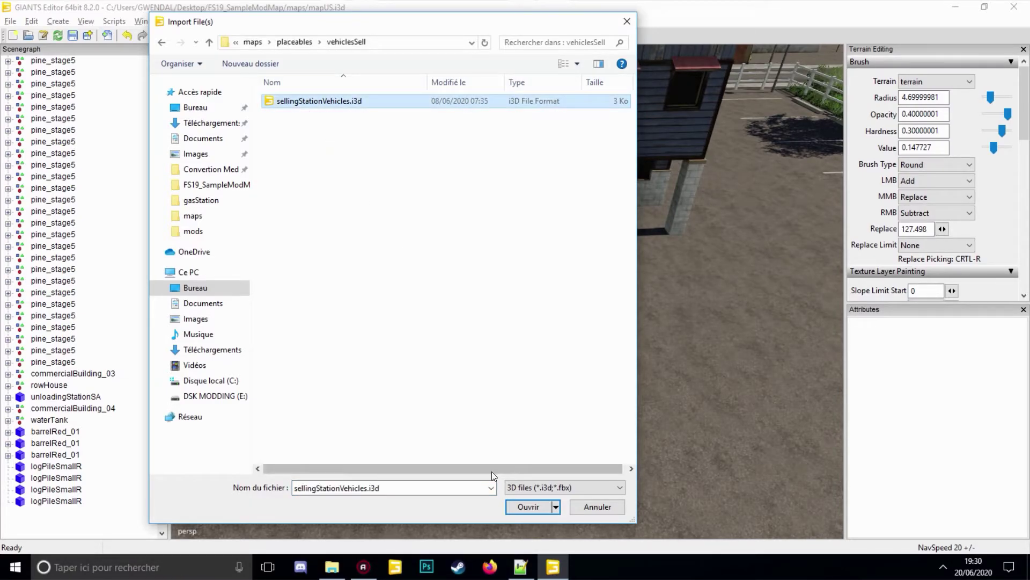
click(517, 507)
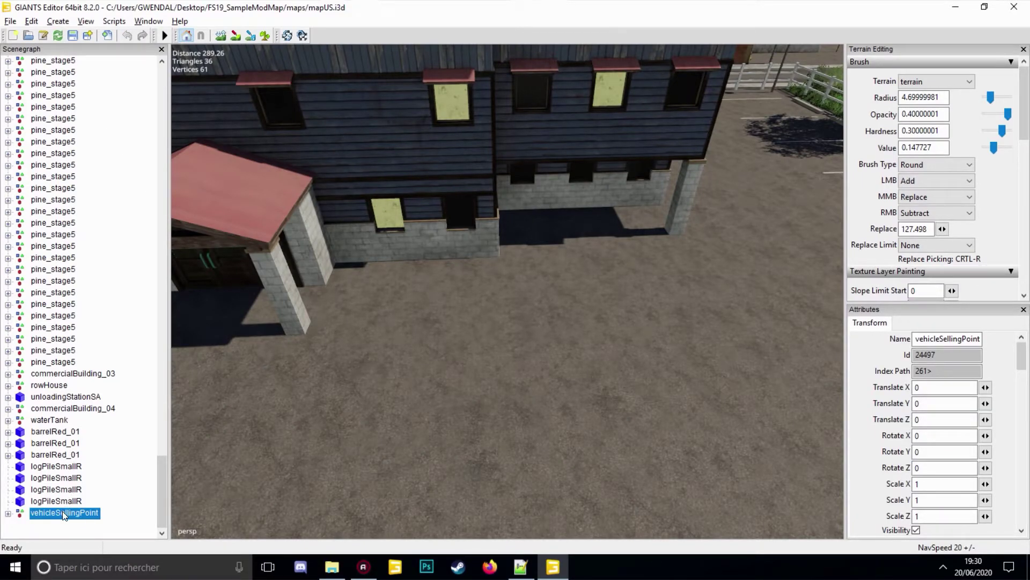
Place the vehicle selling point beside the blue house, rotated -90 on Y.
key(ctrl+b)
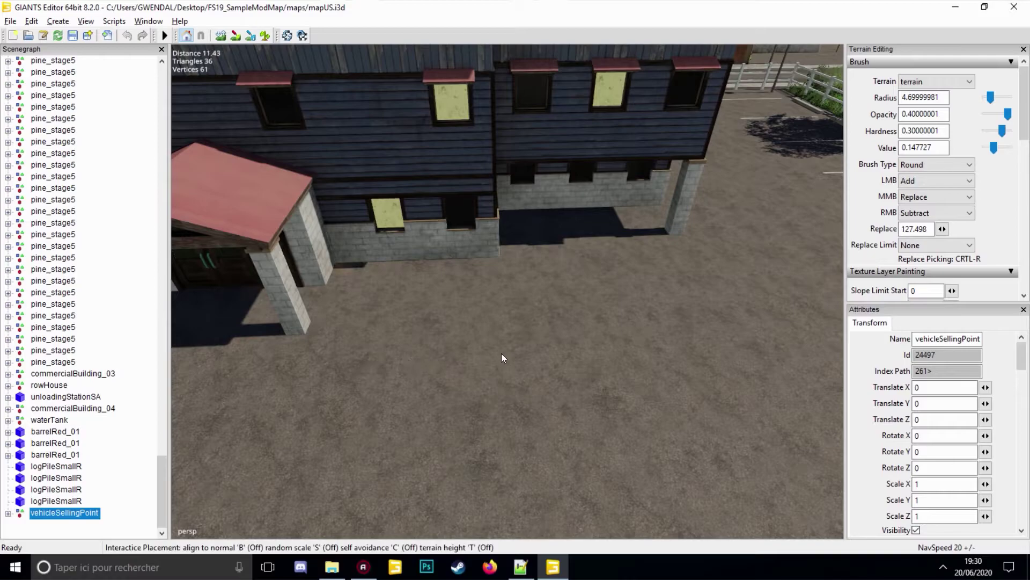
click(733, 354)
scroll(714, 358, down, 5)
drag(589, 389, 510, 306)
drag(931, 435, 820, 424)
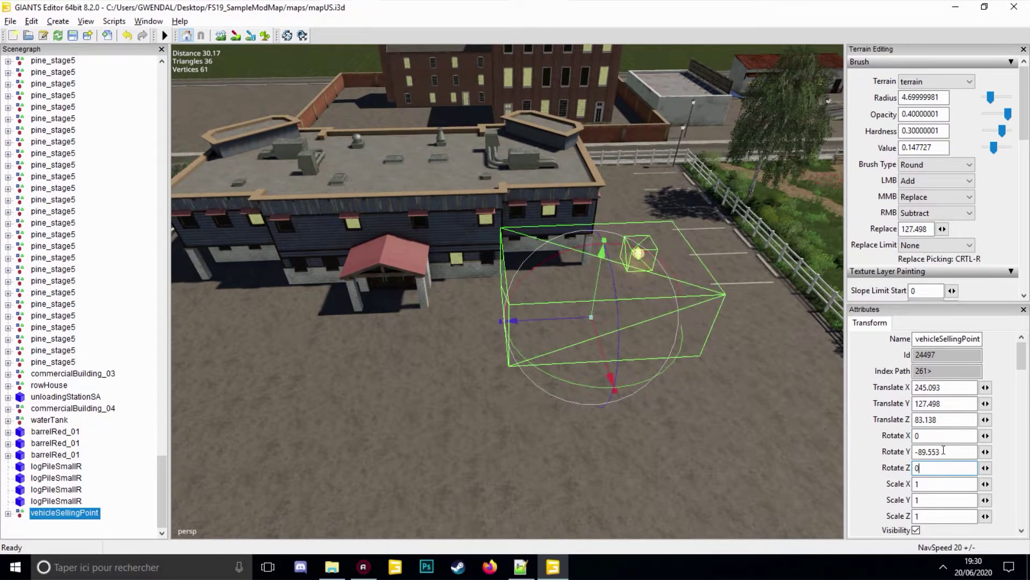
triple_click(943, 450)
text(-90)
drag(578, 315, 509, 320)
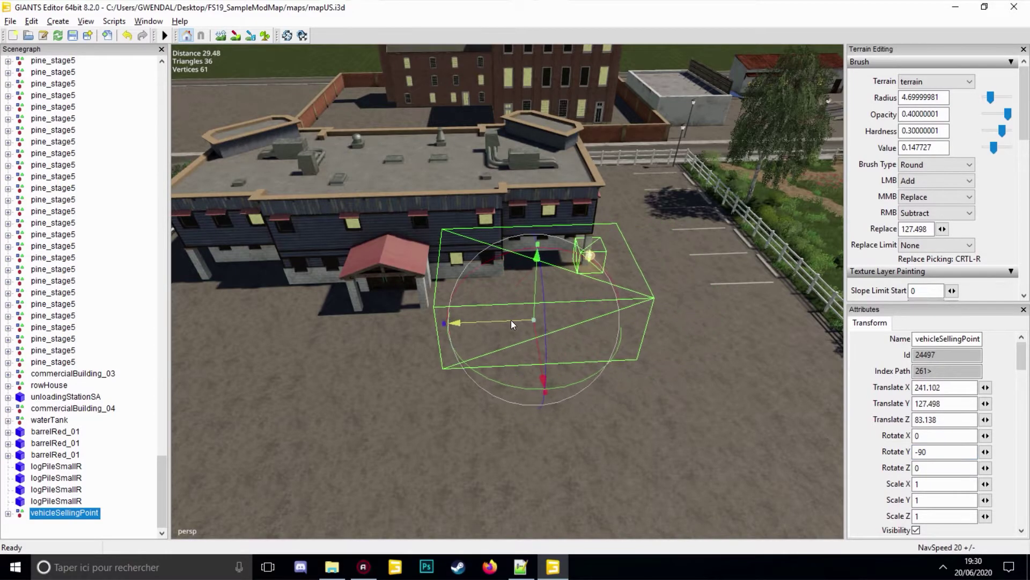
scroll(510, 320, up, 4)
alt+middle_drag(509, 320, 717, 344)
drag(717, 343, 659, 219)
scroll(660, 216, up, 3)
alt+middle_drag(659, 219, 569, 223)
alt+drag(569, 224, 900, 414)
Round its position to Y 127.4 and Z 82.4 and select X 239.58.
triple_click(937, 419)
text(82.4)
triple_click(936, 403)
text(127.4)
middle_drag(688, 370, 669, 339)
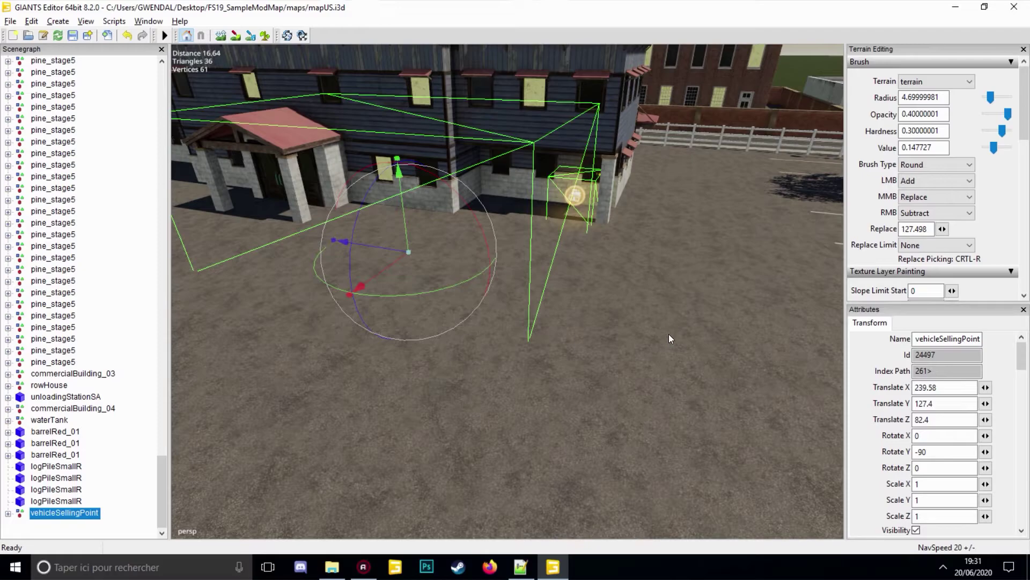
triple_click(936, 387)
click(523, 568)
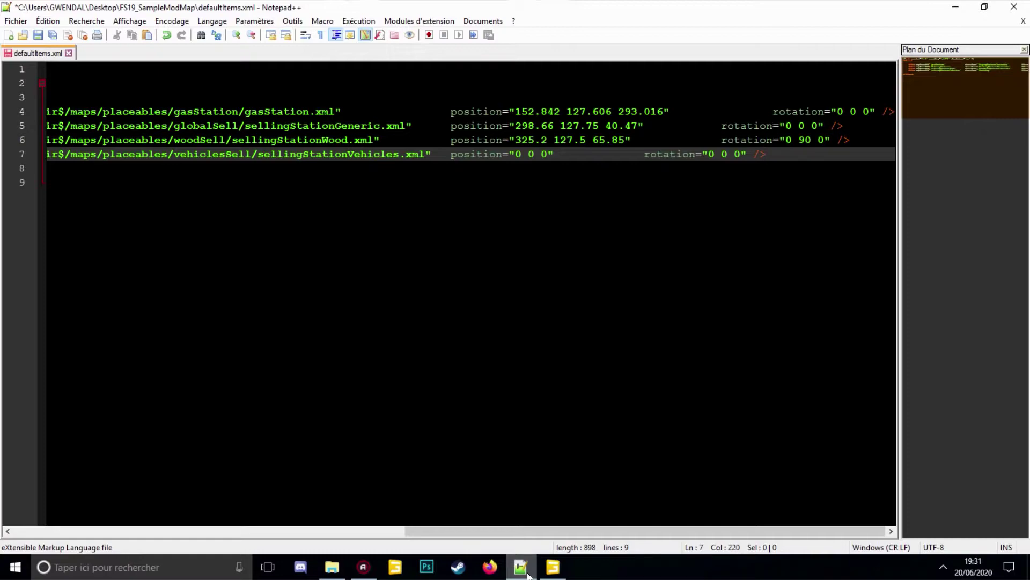
Set the vehicle station's position on line 7 to 239.58 127.4 82.4.
double_click(518, 154)
key(ctrl+v)
click(550, 572)
double_click(938, 403)
key(ctrl+c)
click(529, 569)
double_click(563, 154)
key(ctrl+v)
click(547, 577)
double_click(930, 419)
key(ctrl+c)
click(526, 569)
double_click(601, 154)
key(ctrl+v)
Set its rotation to 0 -90 0 and save defaultItems.xml.
click(798, 154)
click(553, 567)
triple_click(920, 453)
key(ctrl+c)
click(550, 567)
key(shift+Right)
key(ctrl+v)
click(803, 170)
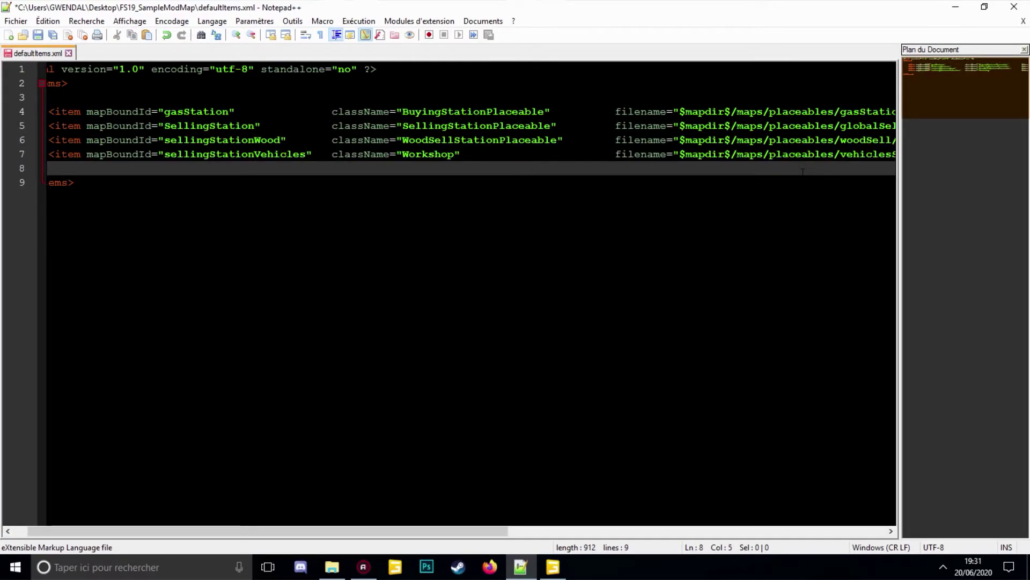
click(37, 35)
click(553, 568)
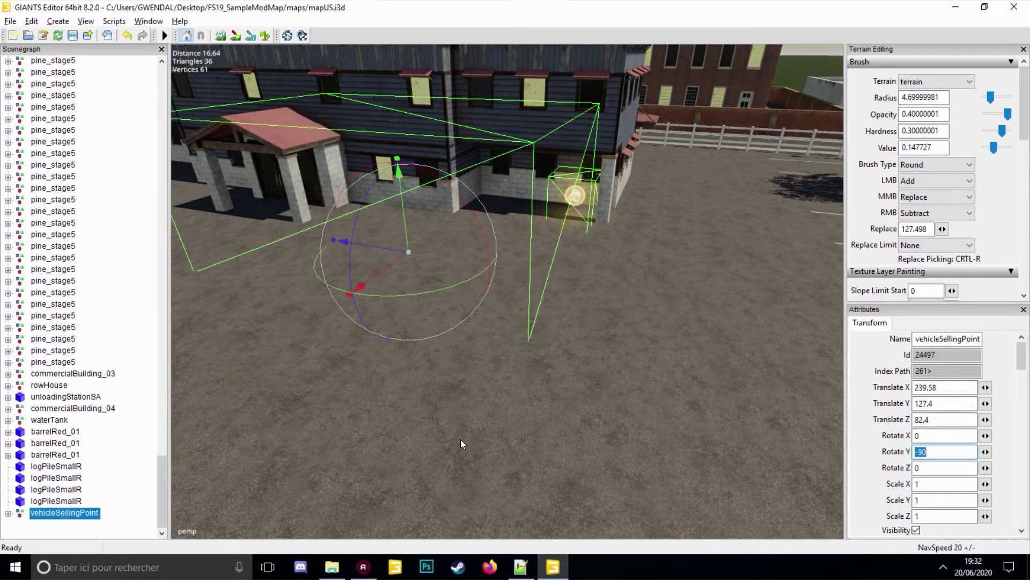
Delete vehicleSellingPoint and expand vehicleShopGameplay to reveal storePlace1-3Start and vehicleShopTrigger.
click(85, 515)
key(Delete)
scroll(348, 262, down, 8)
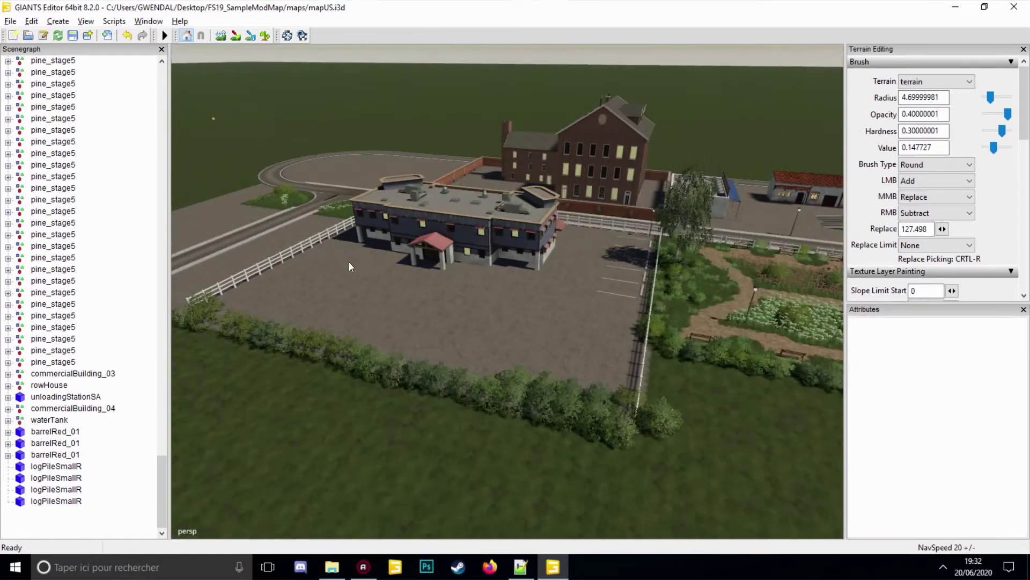
alt+middle_drag(349, 262, 619, 363)
alt+drag(618, 364, 463, 386)
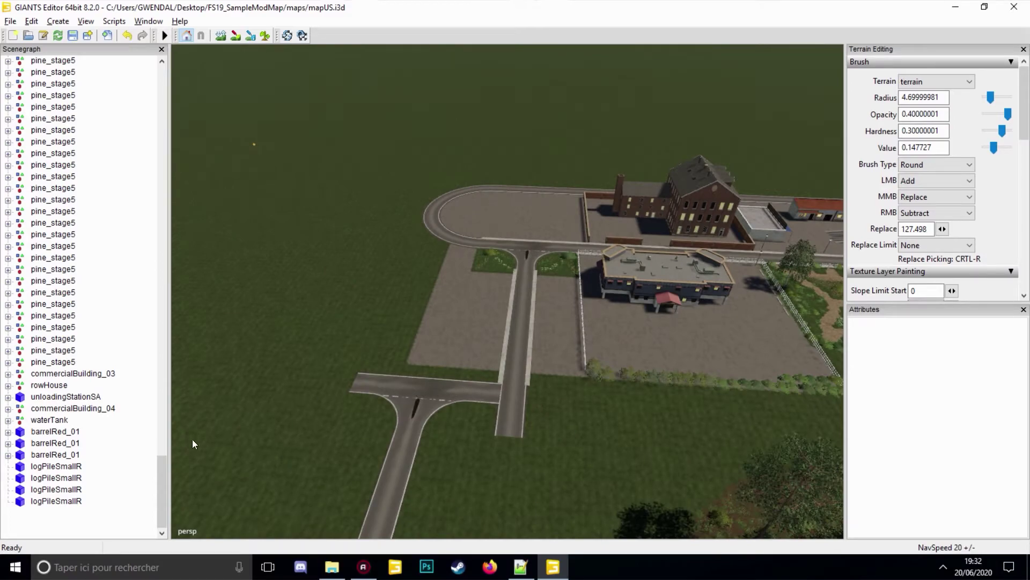
drag(159, 471, 115, 46)
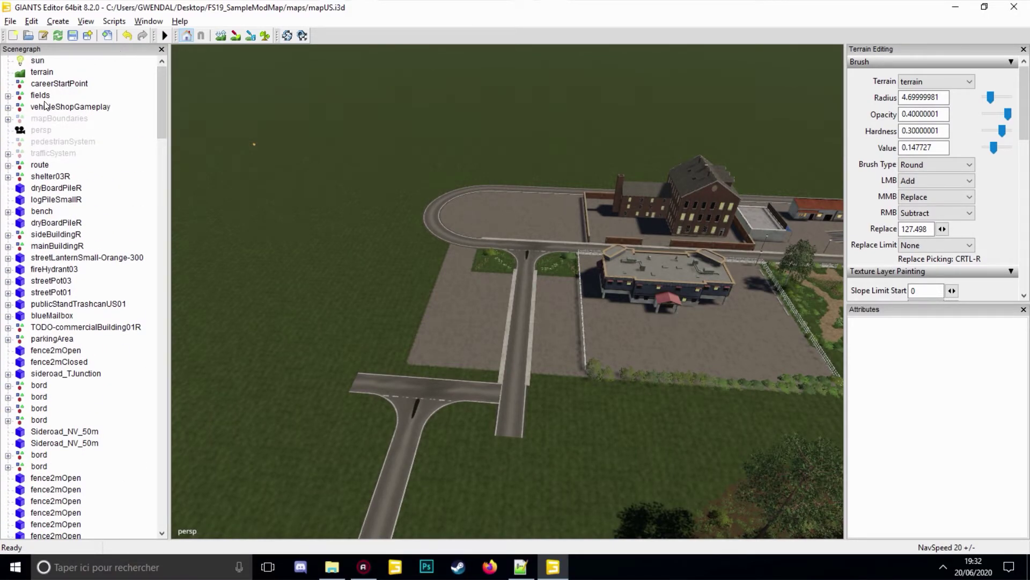
click(8, 107)
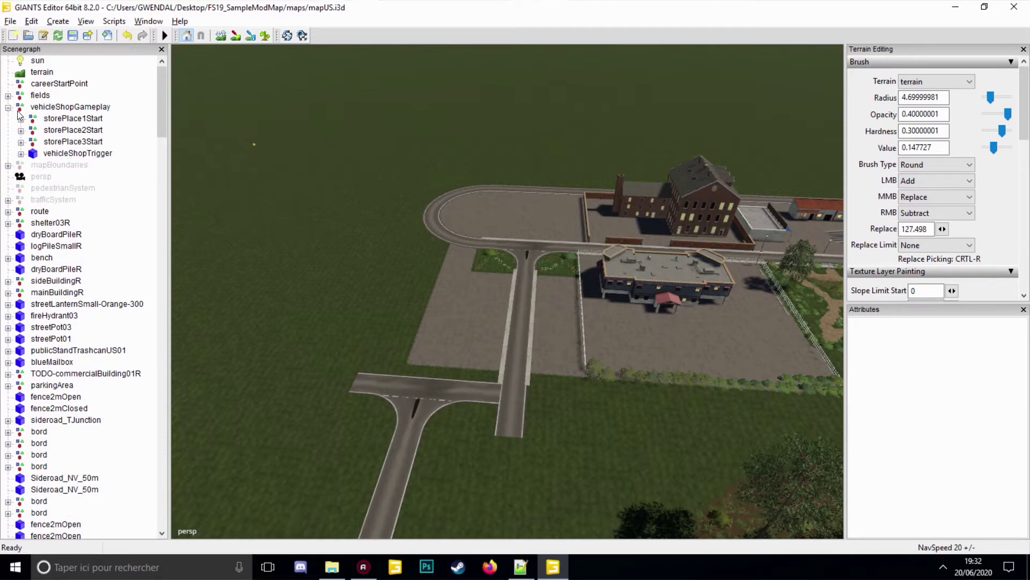
Drag storePlace1Start along X and Z onto the left side of the shop's lot.
click(79, 119)
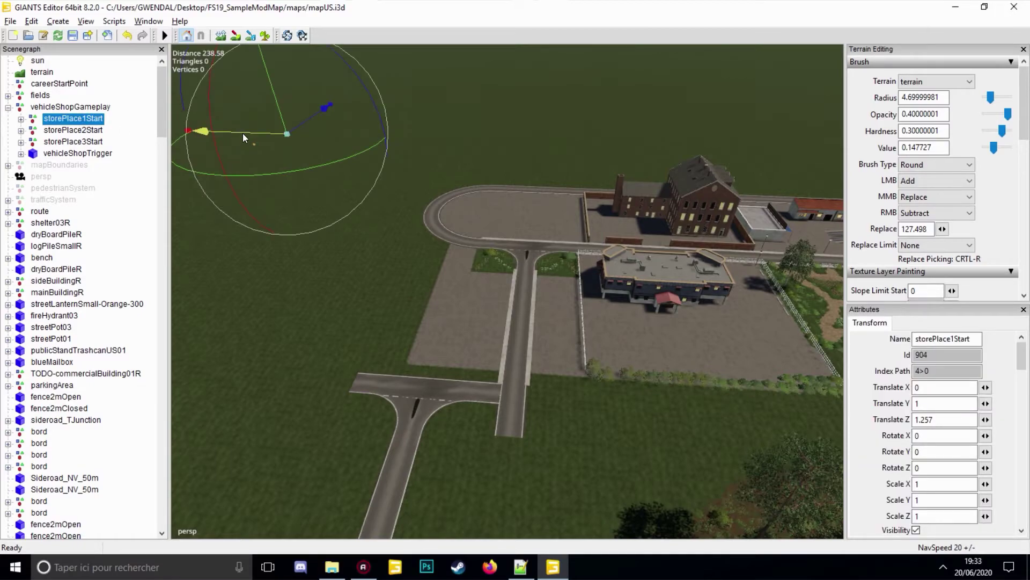
drag(301, 136, 608, 173)
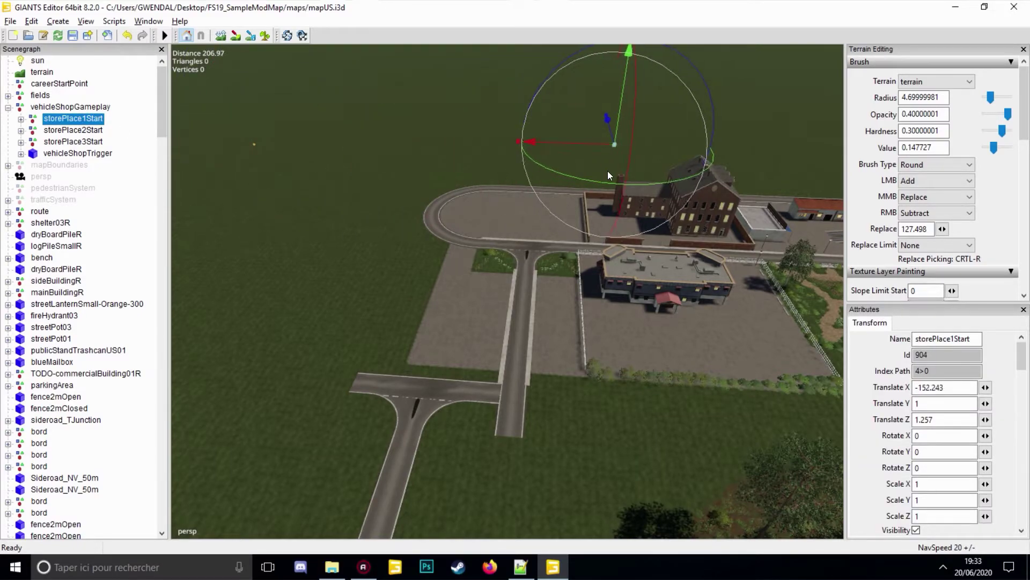
drag(608, 121, 597, 311)
scroll(666, 275, up, 4)
alt+middle_drag(667, 275, 480, 136)
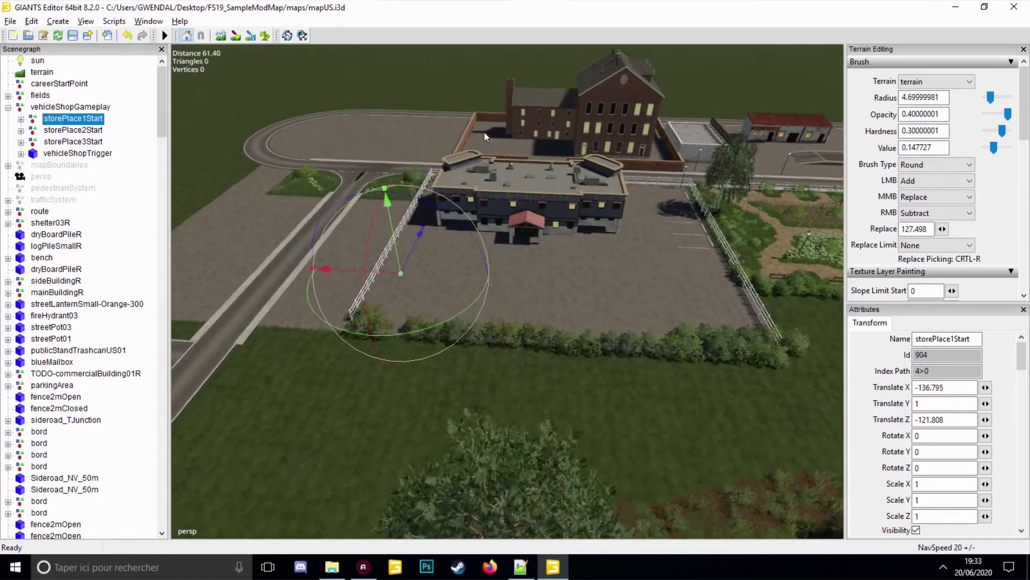
scroll(512, 88, up, 3)
scroll(519, 80, up, 1)
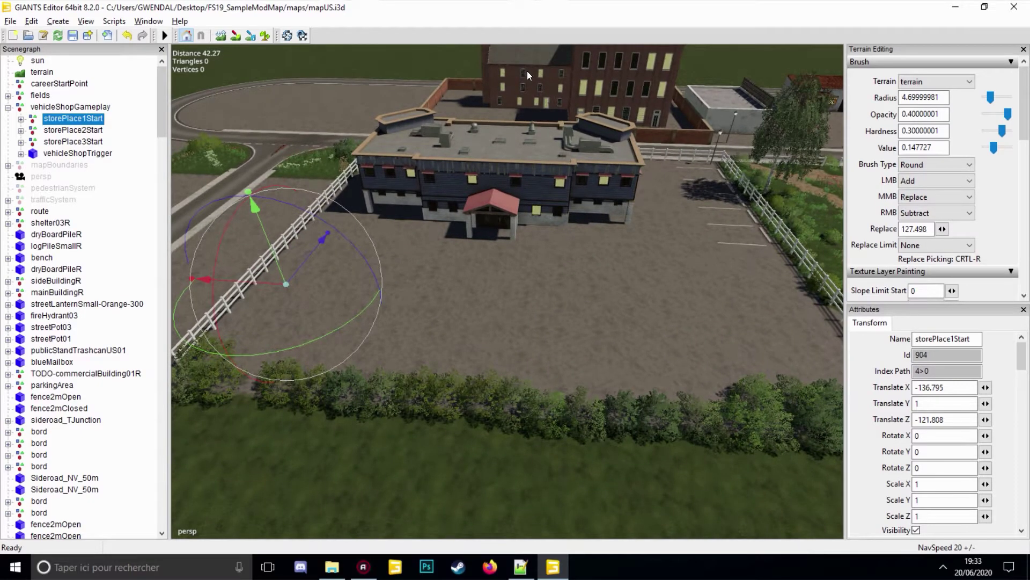
Expand storePlace1Start and drag its child storePlace1End along X to the lot's right side.
click(21, 119)
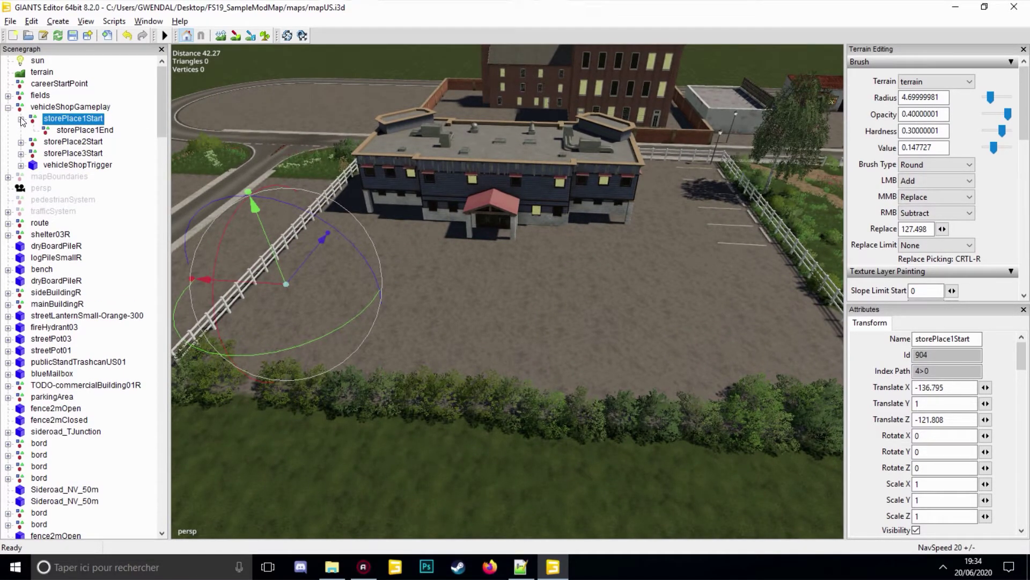
click(69, 134)
scroll(199, 209, down, 5)
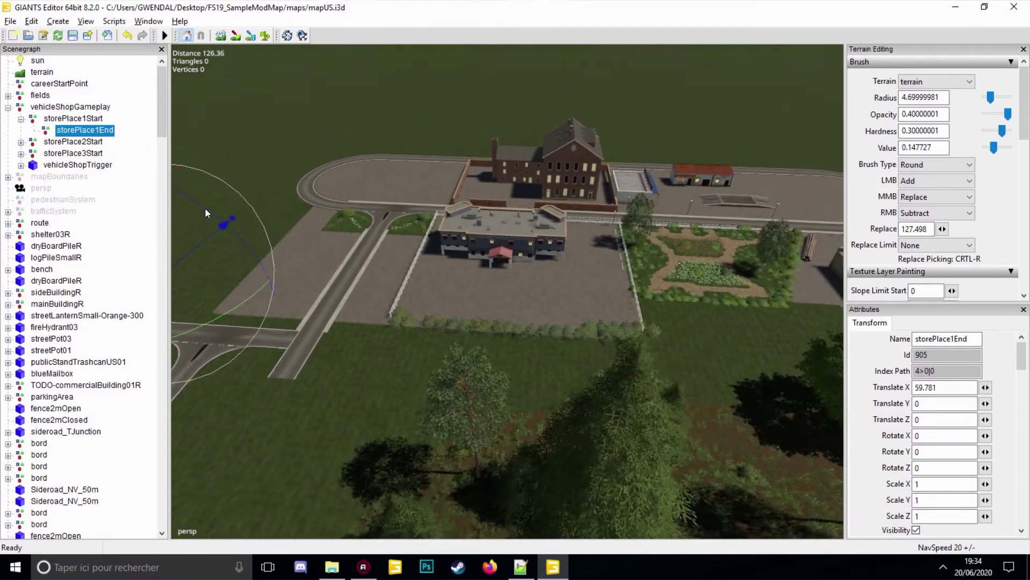
scroll(203, 229, down, 1)
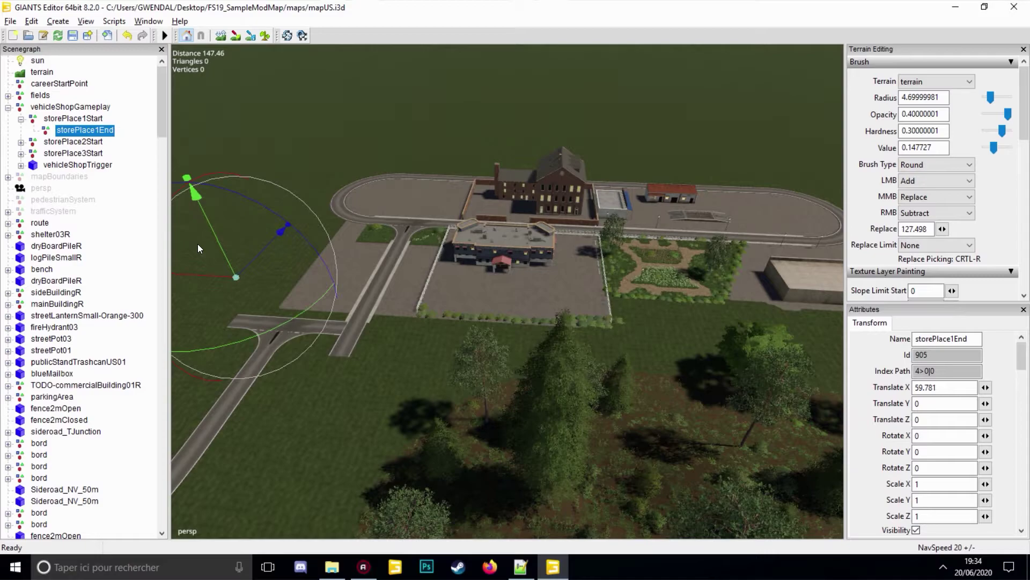
drag(194, 272, 617, 314)
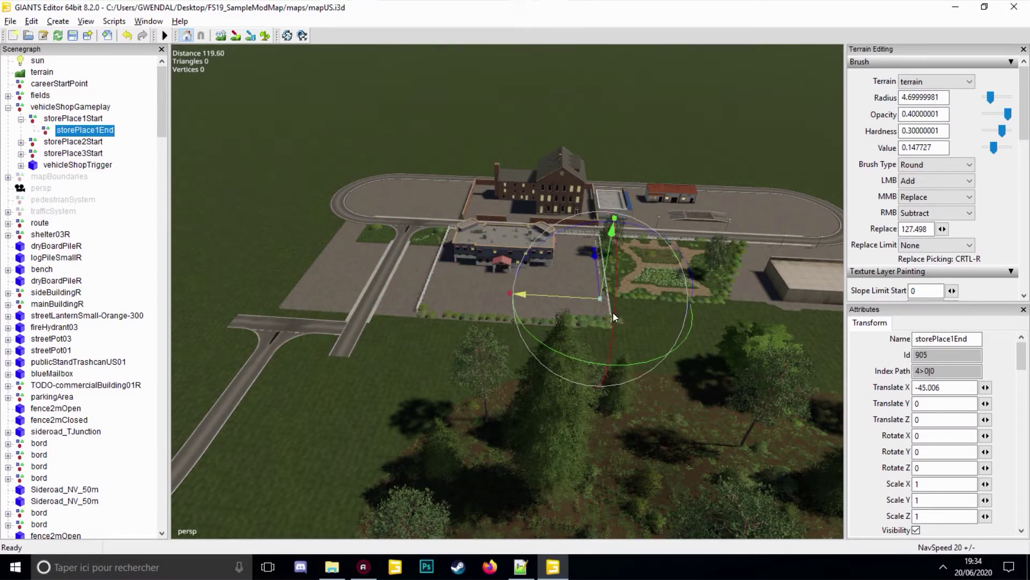
scroll(758, 193, up, 5)
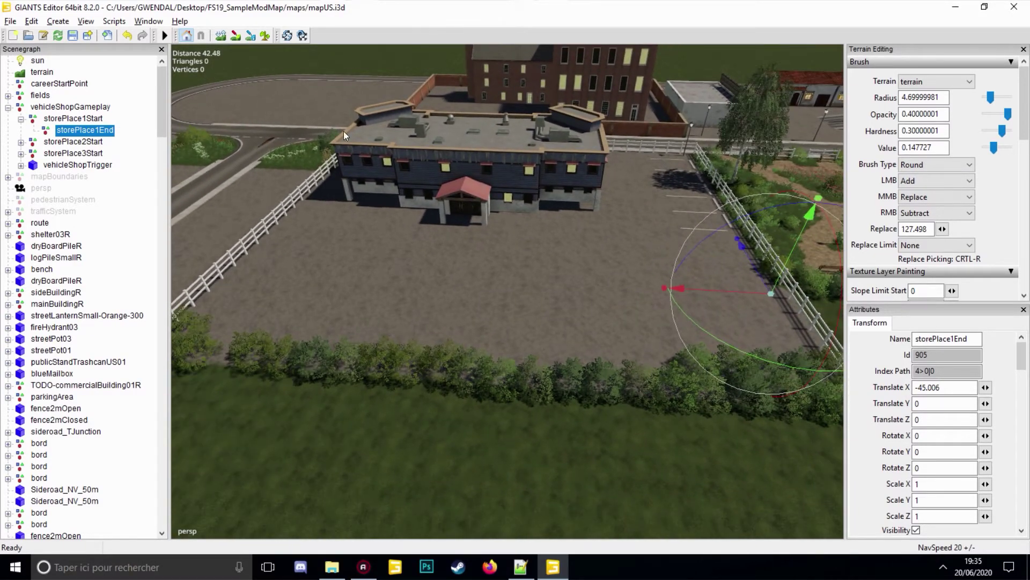
Alternate between storePlace1Start and storePlace1End to compare their positions.
ctrl+click(91, 119)
click(91, 119)
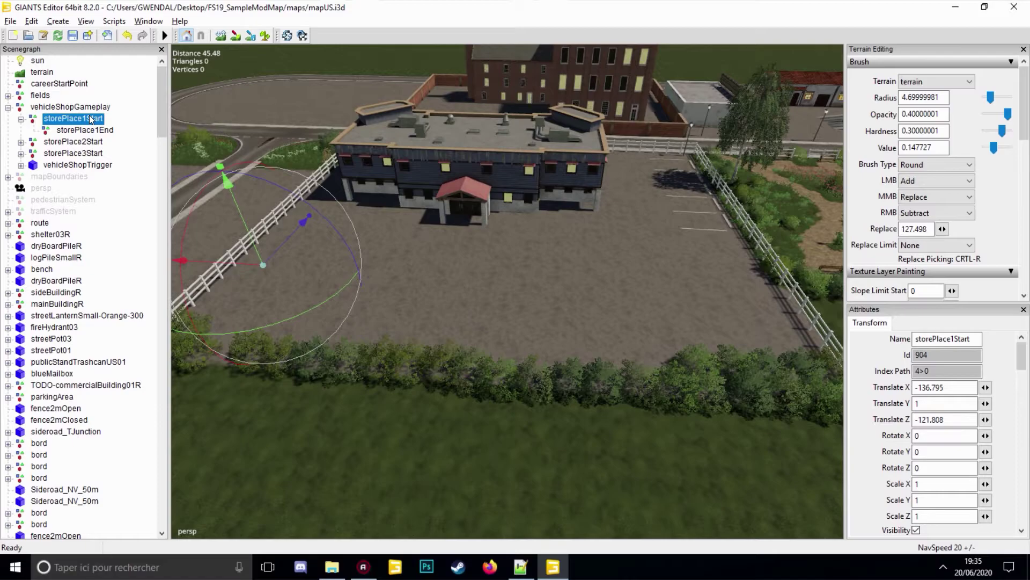
click(94, 130)
click(92, 119)
click(93, 129)
click(93, 118)
click(93, 130)
click(93, 121)
click(93, 131)
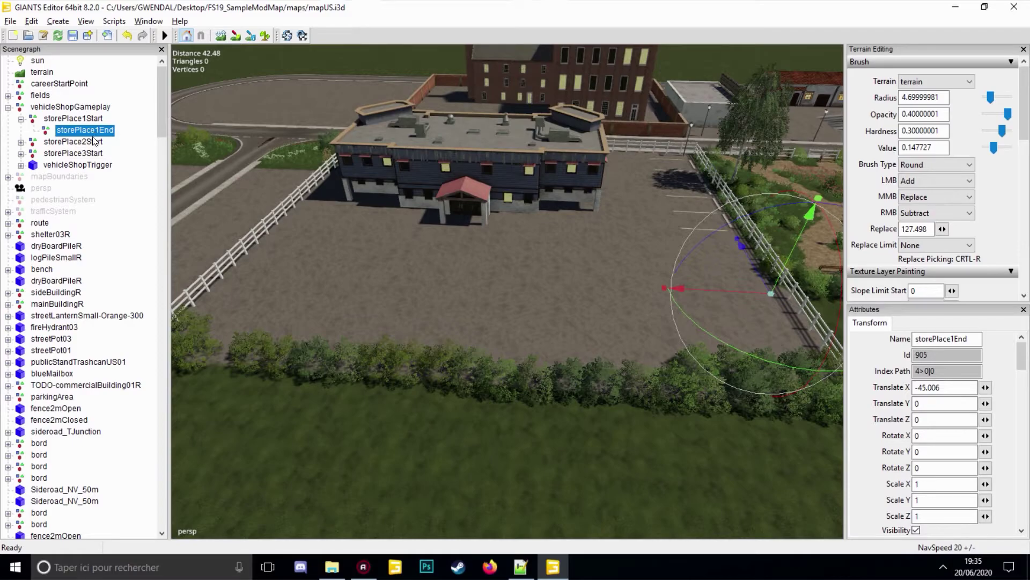
Select storePlace2Start and storePlace3Start together, delete them, and select vehicleShopTrigger.
click(93, 142)
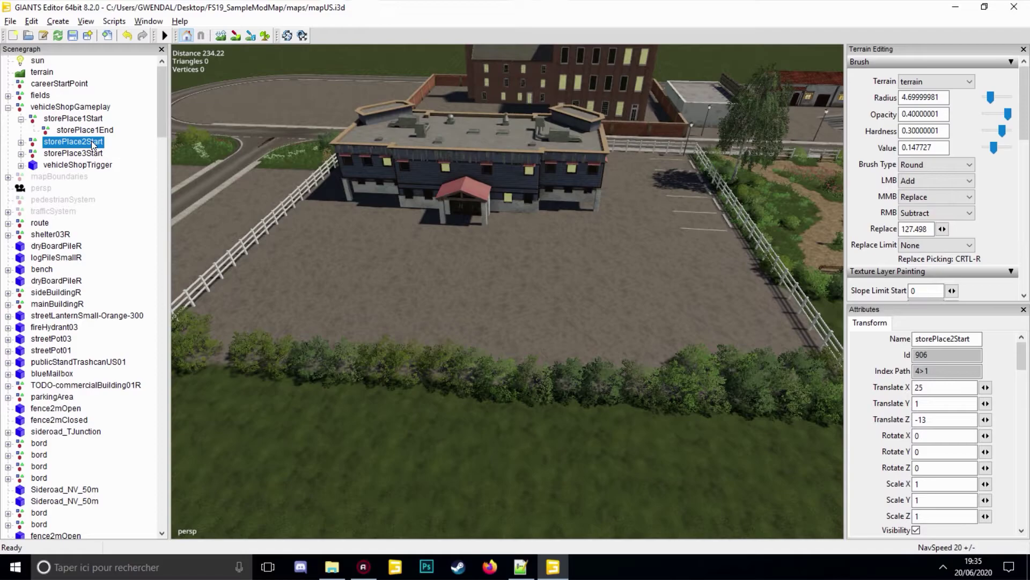
click(95, 154)
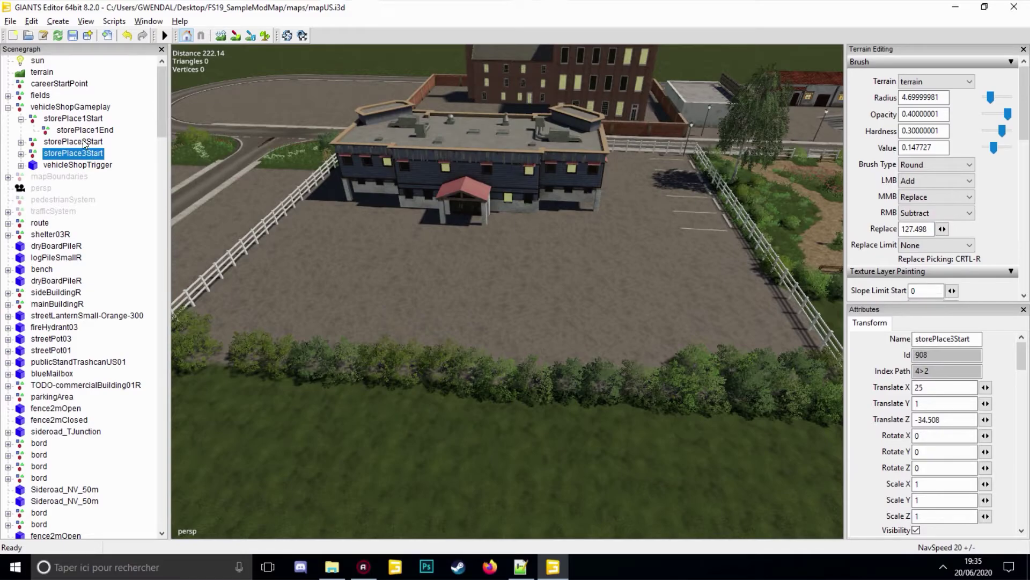
ctrl+click(85, 142)
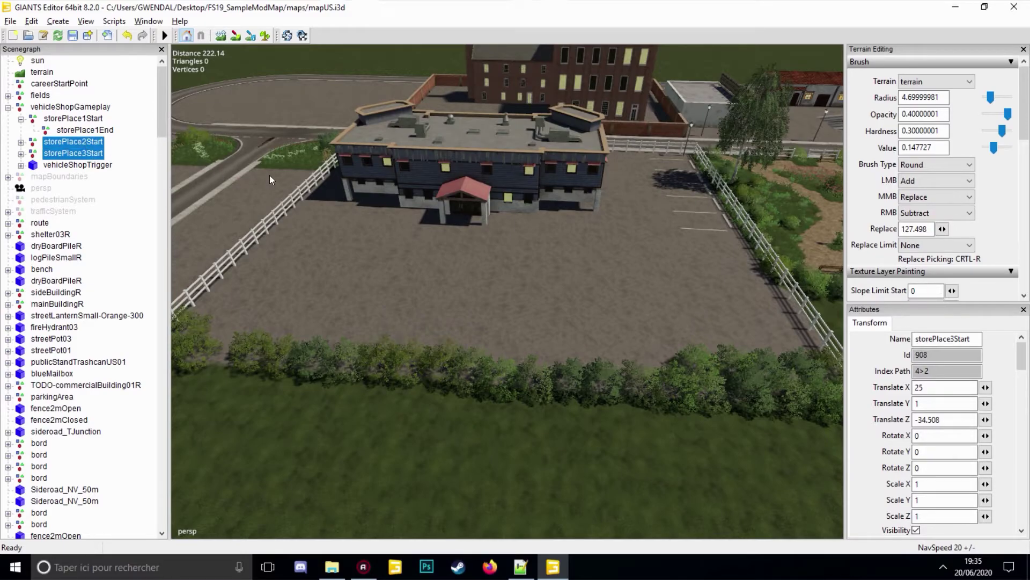
key(Delete)
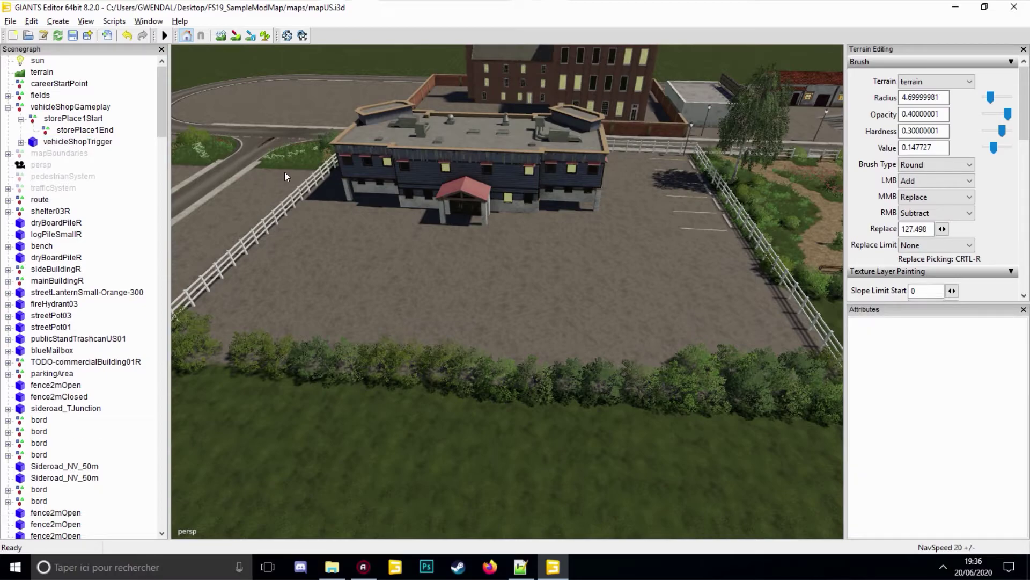
click(96, 142)
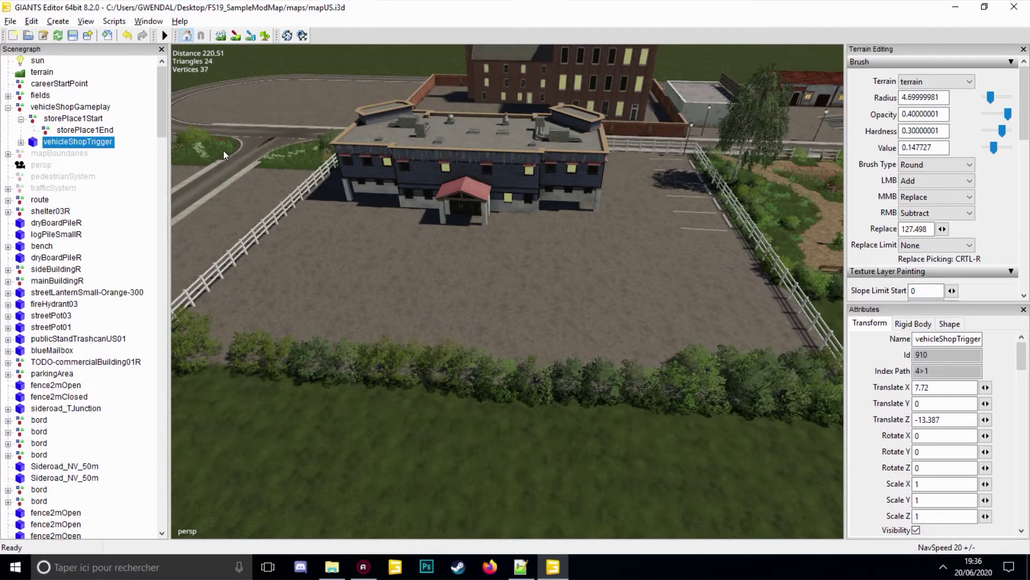
Place vehicleShopTrigger against the shop's front wall at -143.48, 0, -106.41, then switch to Notepad++.
click(374, 200)
alt+middle_drag(381, 193, 513, 244)
scroll(577, 146, up, 8)
drag(513, 244, 513, 245)
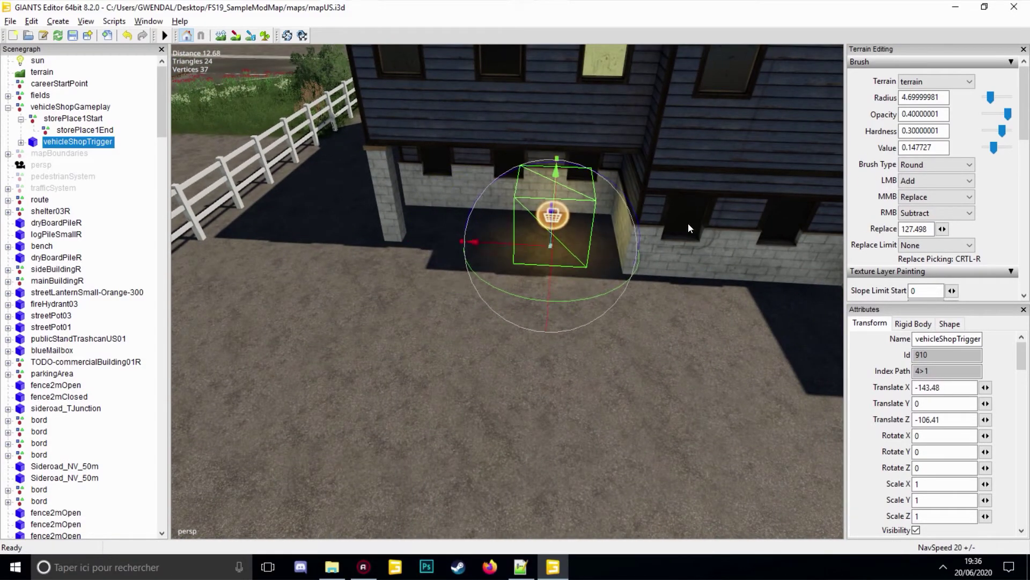
scroll(432, 205, down, 10)
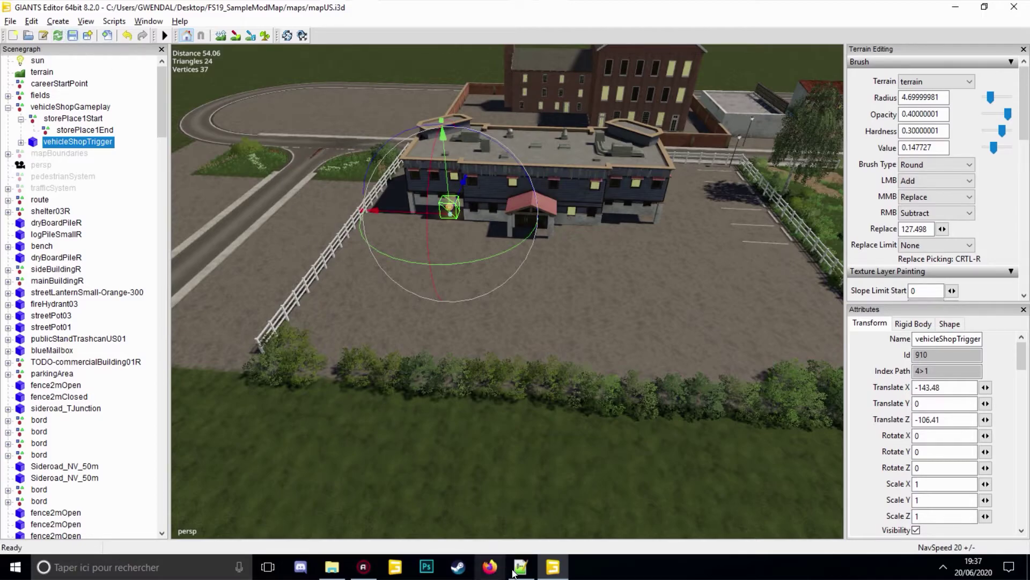
click(513, 572)
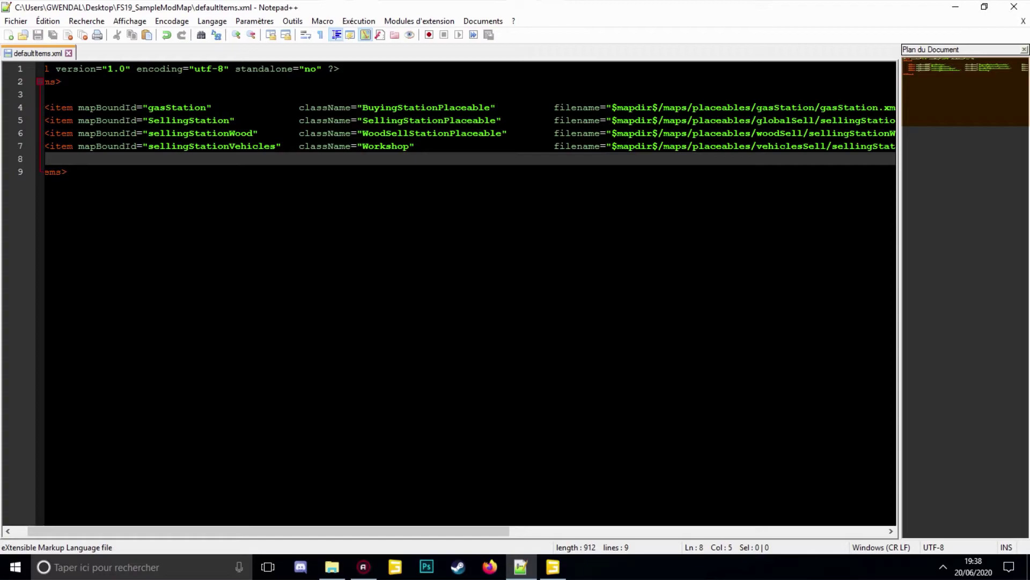
Copy the gasStation item line, paste it onto empty line 8, then undo the paste.
click(467, 108)
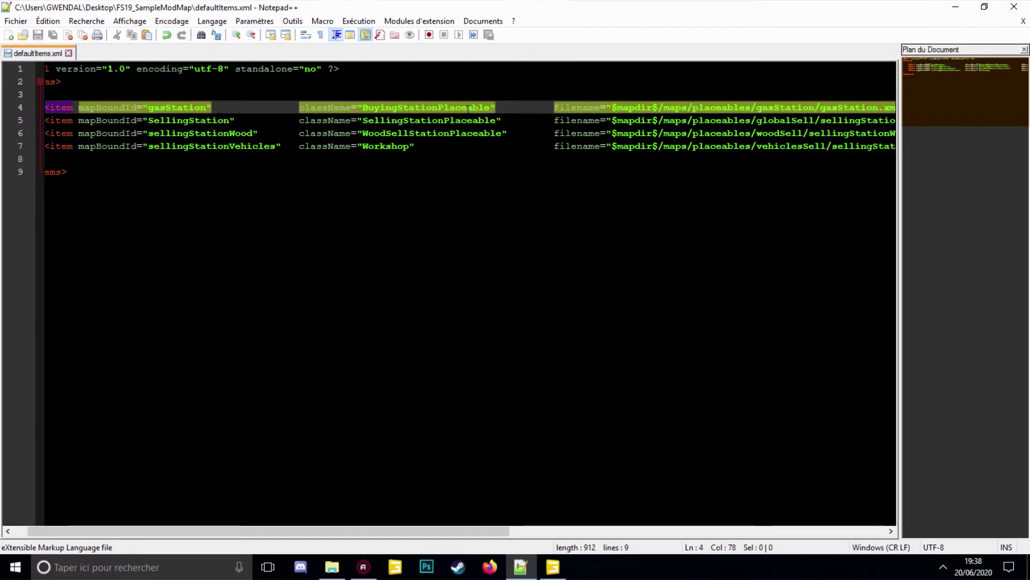
key(Down)
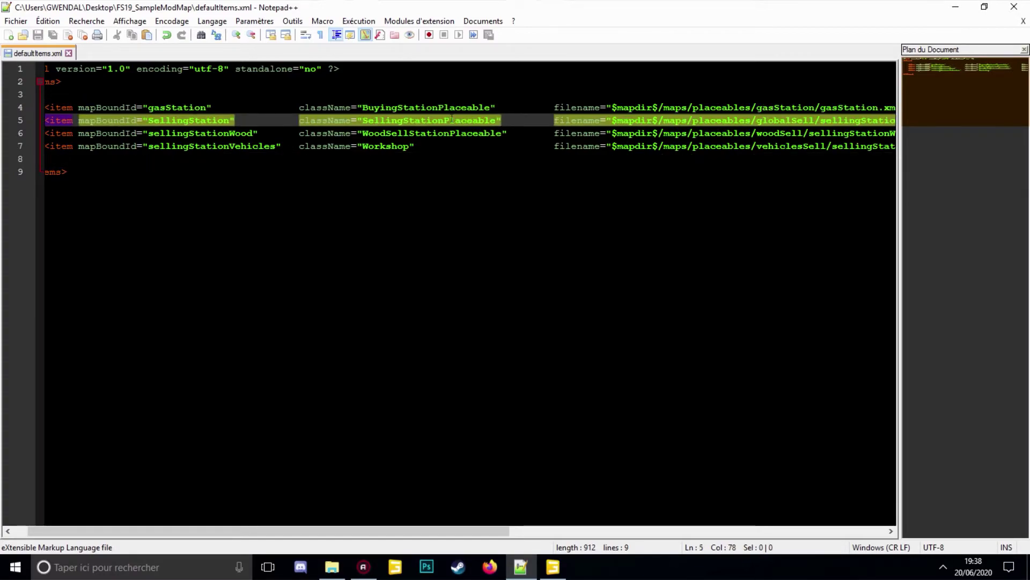
drag(45, 107, 922, 106)
right_click(853, 104)
click(867, 128)
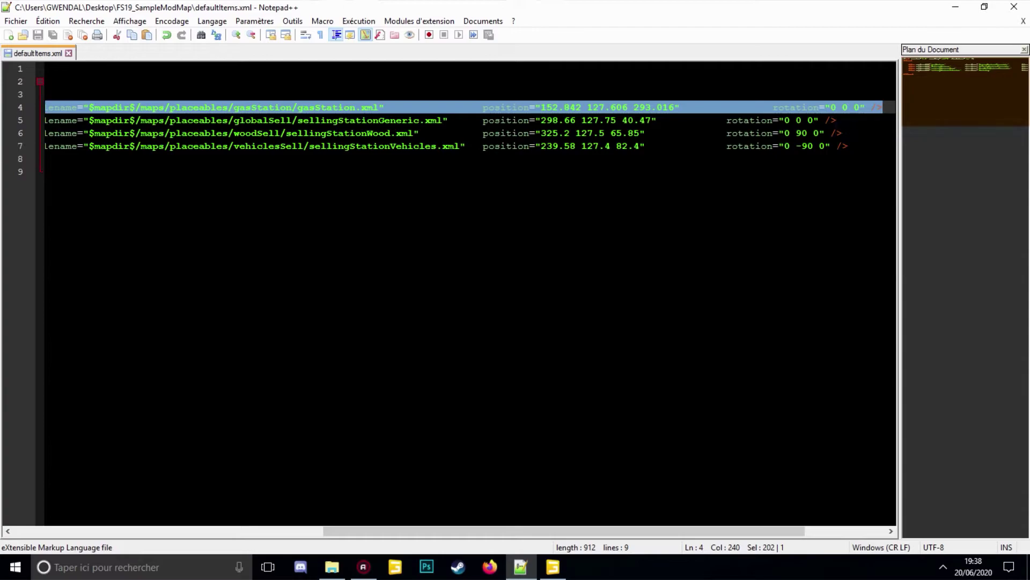
click(63, 159)
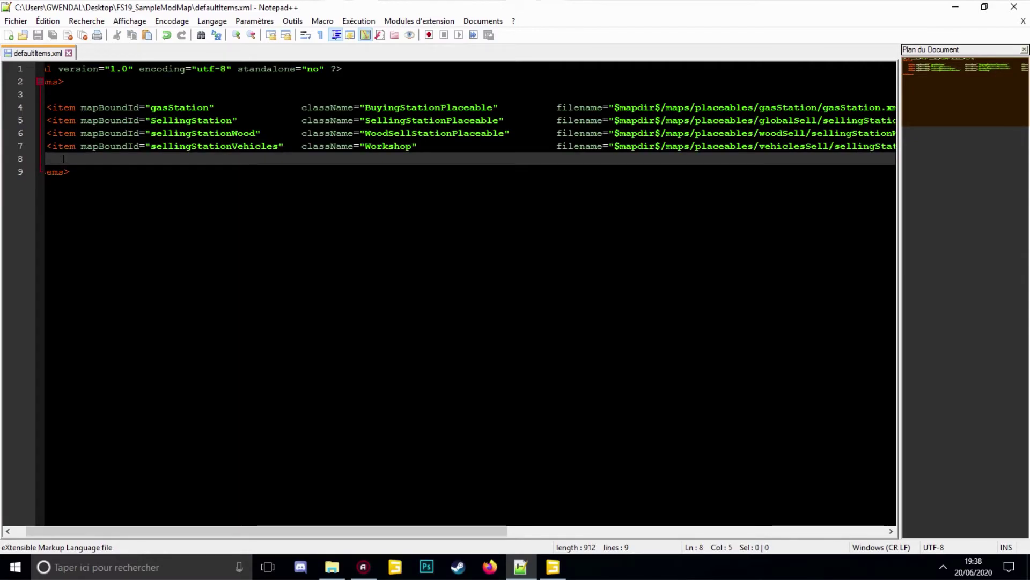
right_click(64, 159)
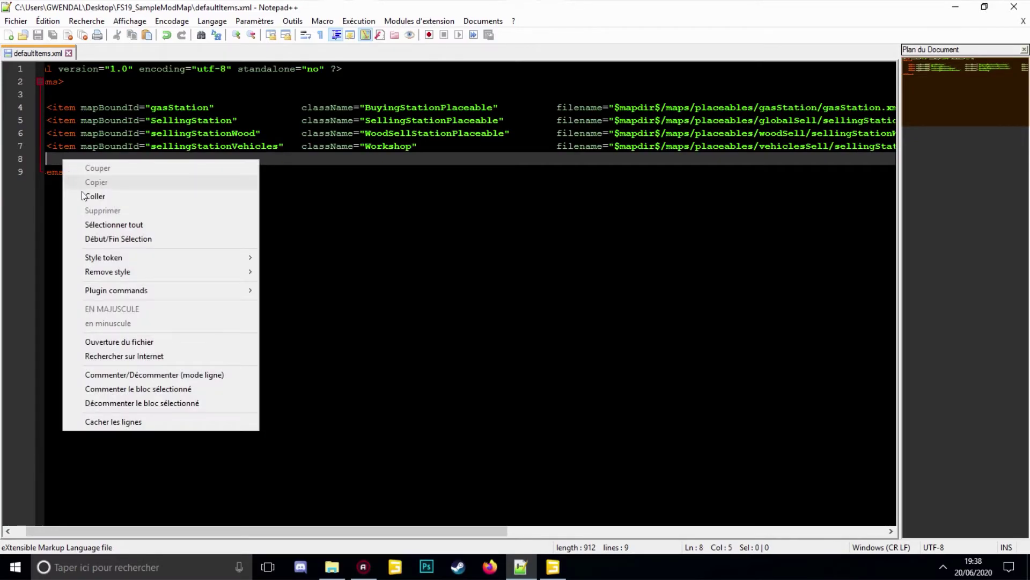
click(83, 196)
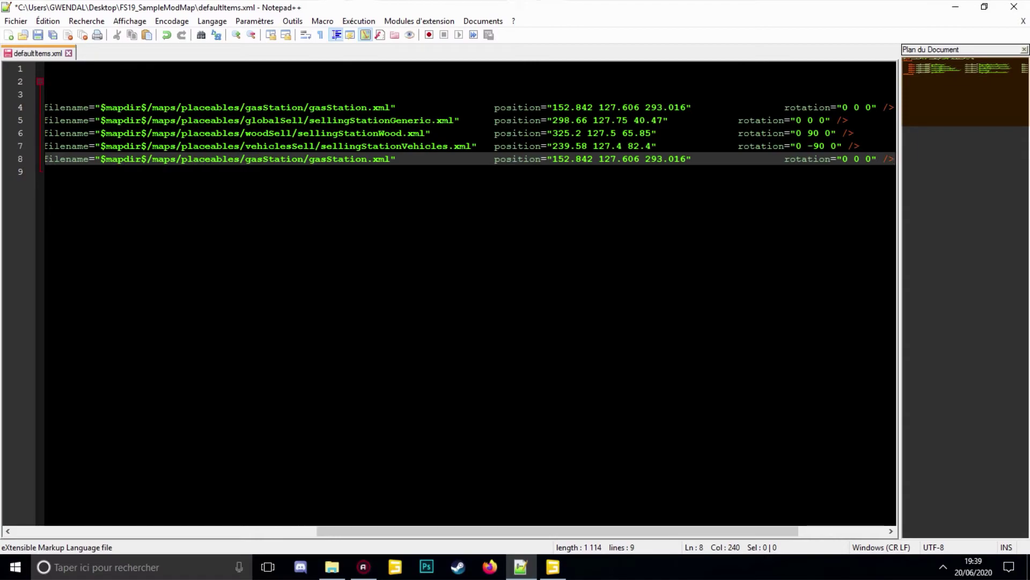
drag(698, 159, 489, 155)
key(ctrl+z)
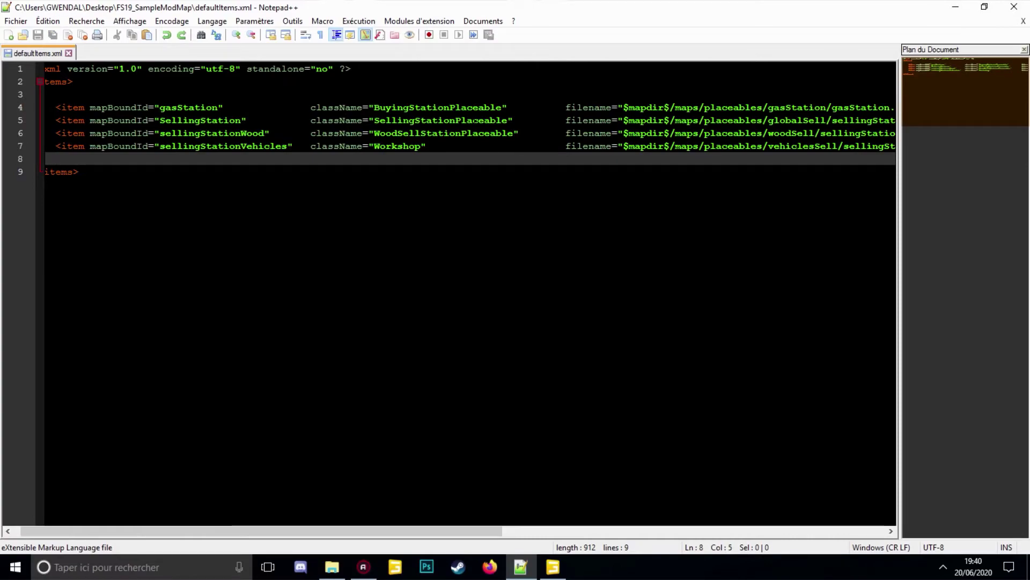
Point line 8 to sellingStationGeneric1.xml, add a sellingStationGeneric2.xml entry, and save.
click(474, 120)
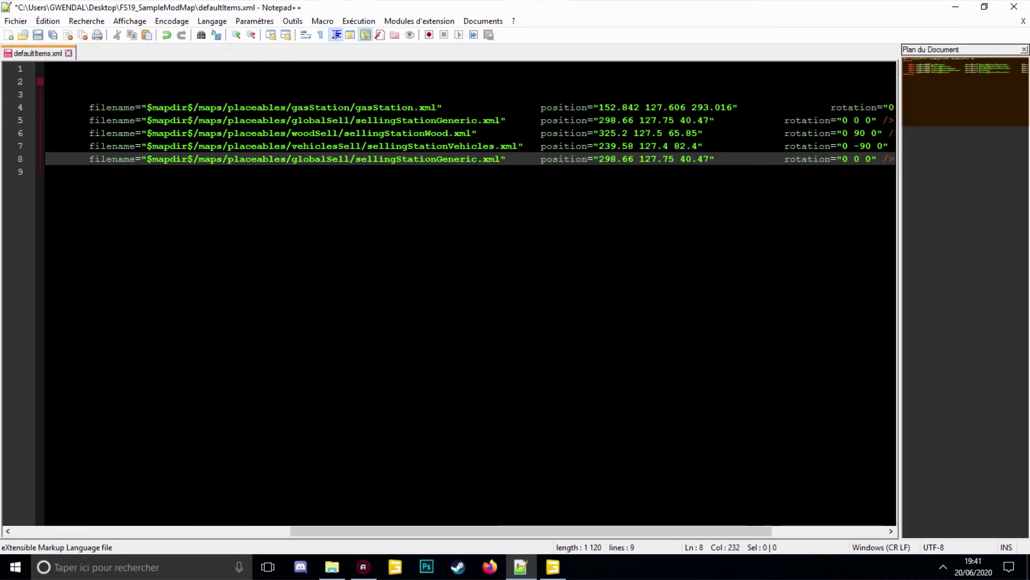
click(478, 159)
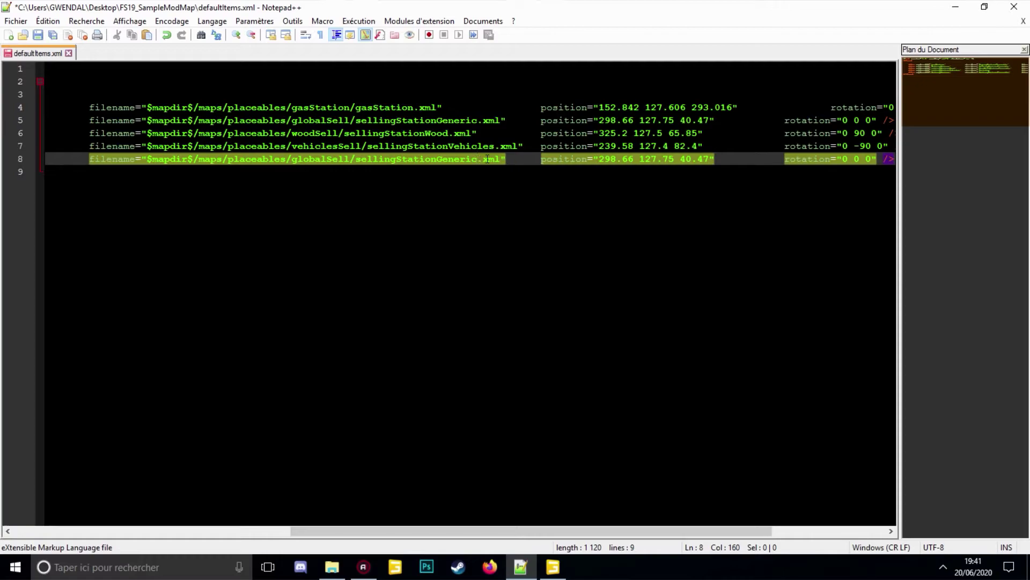
text(1)
key(ctrl+v)
click(38, 37)
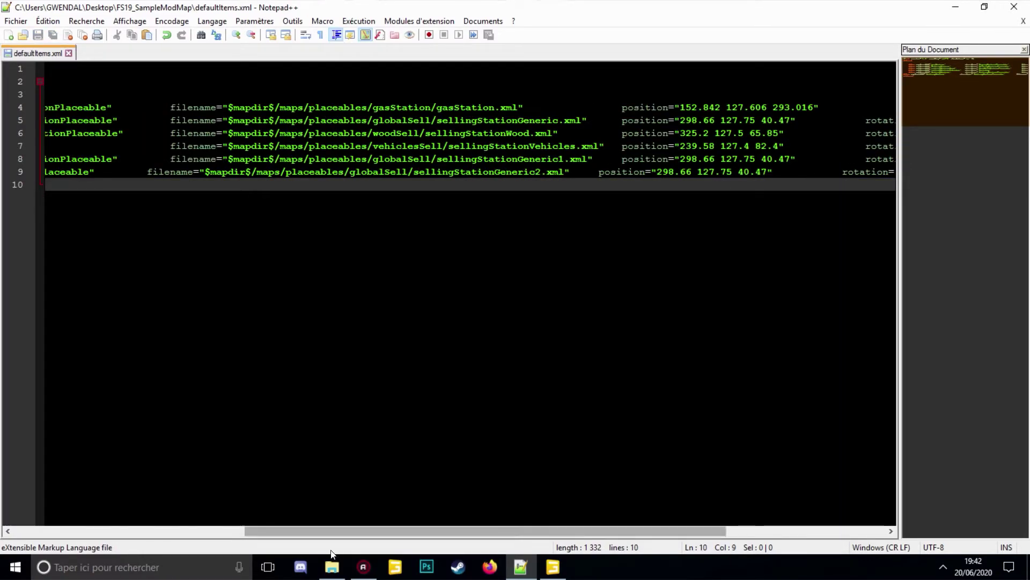
In File Explorer, open placeables > globalSell and copy sellingStationGeneric.xml.
click(332, 567)
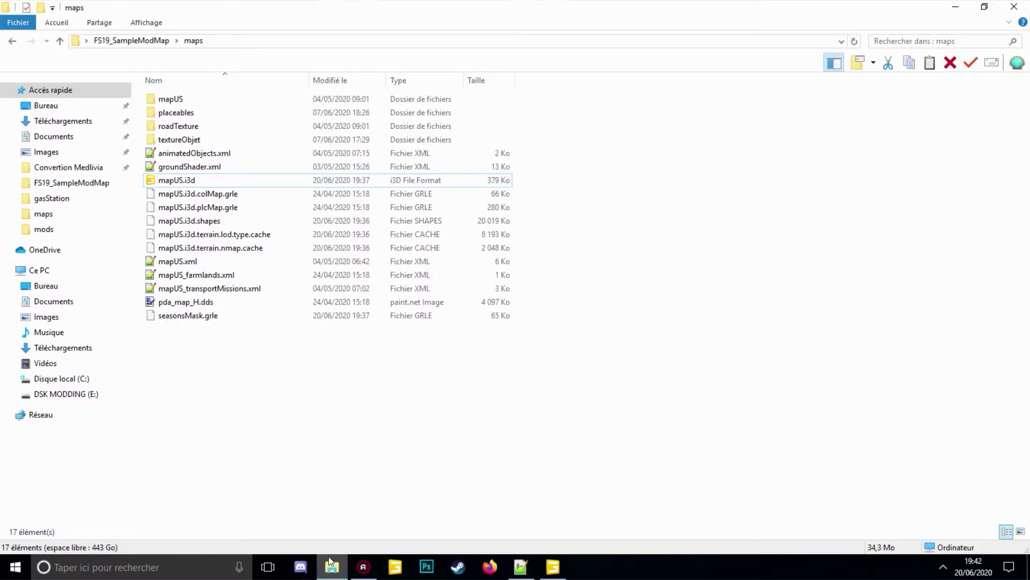
double_click(201, 114)
double_click(203, 114)
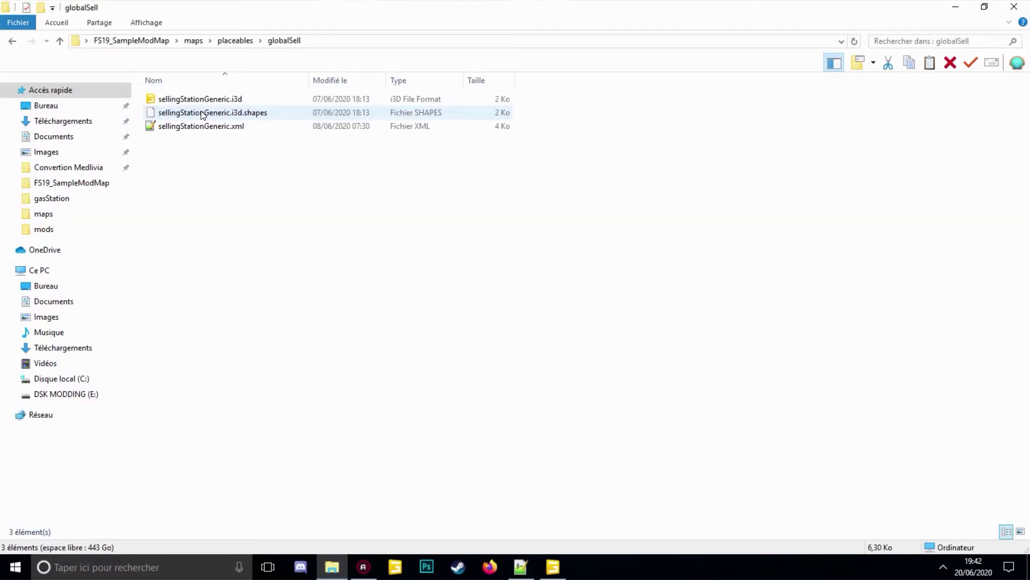
click(206, 127)
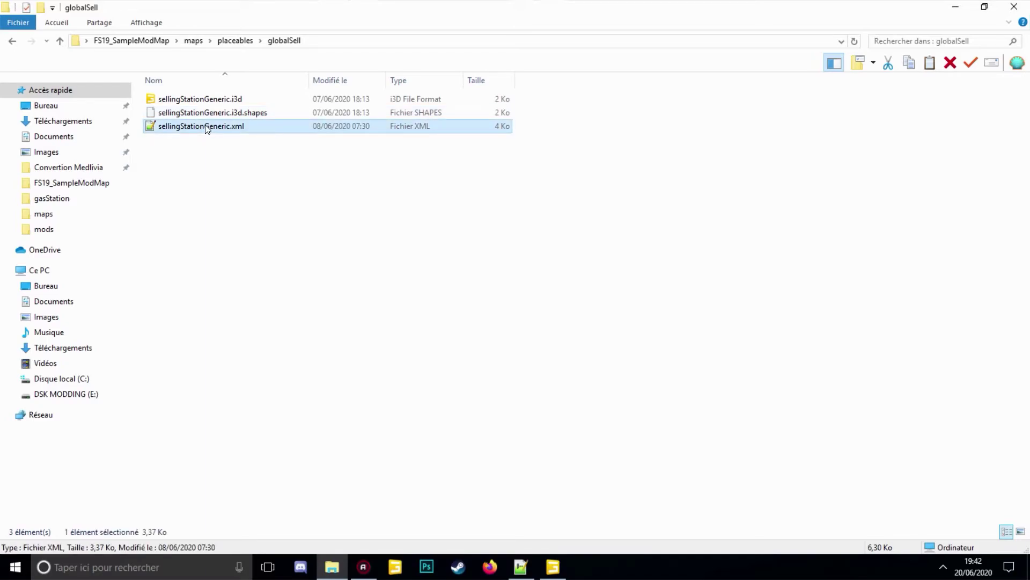
right_click(206, 127)
click(255, 347)
Paste a duplicate and rename it sellingStationGeneric1.xml.
right_click(245, 175)
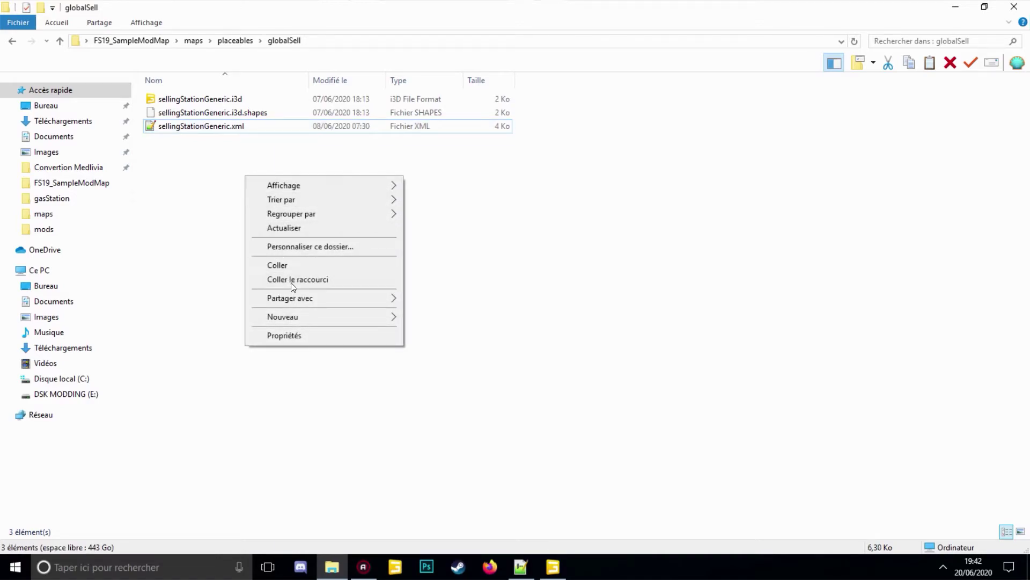
click(291, 265)
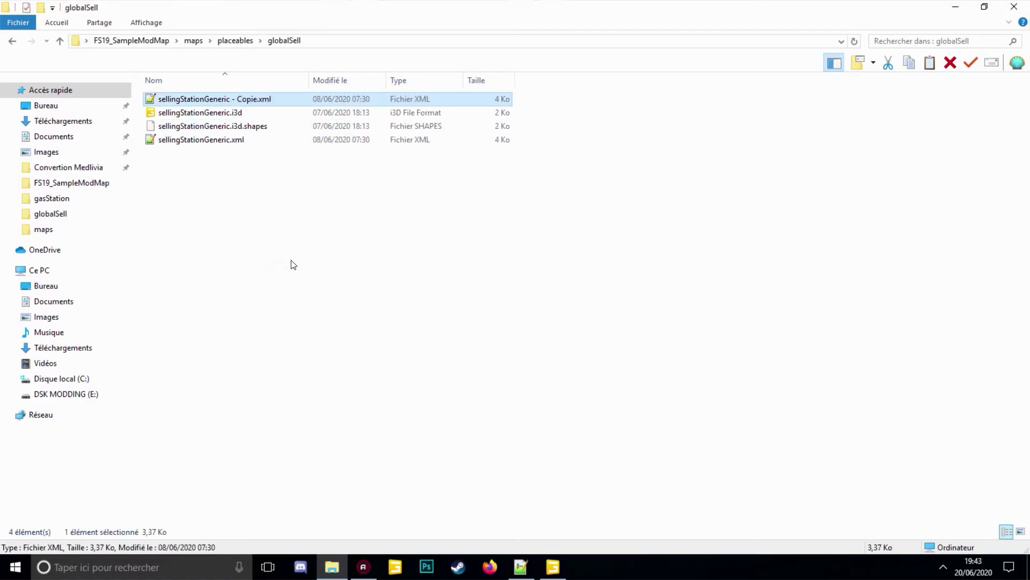
right_click(272, 100)
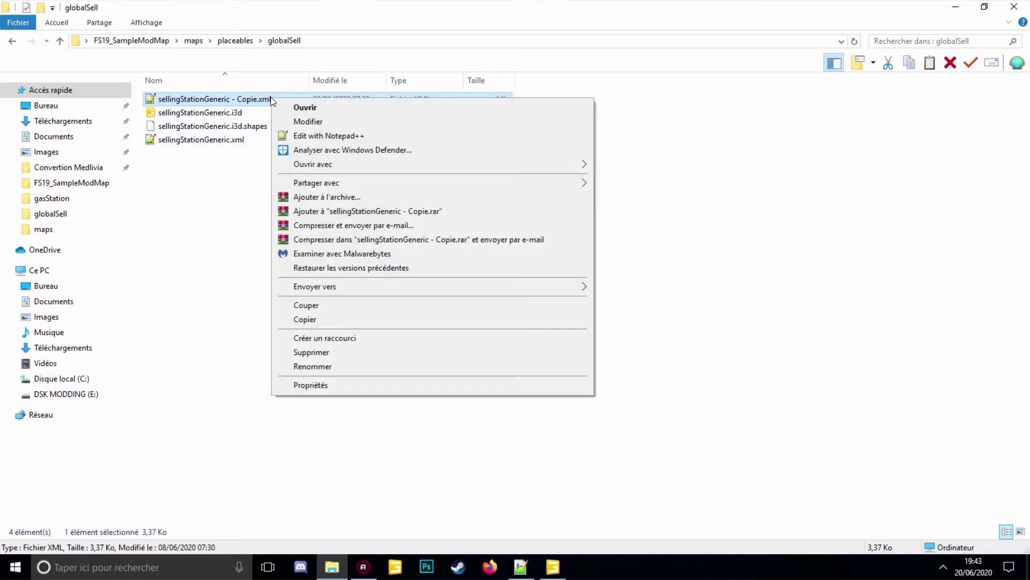
click(332, 365)
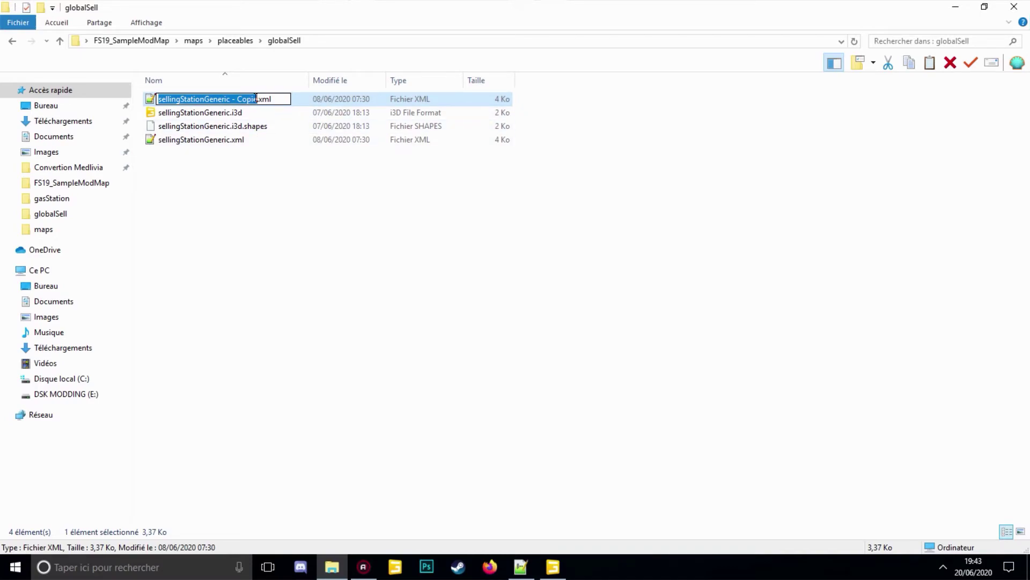
drag(256, 99, 232, 99)
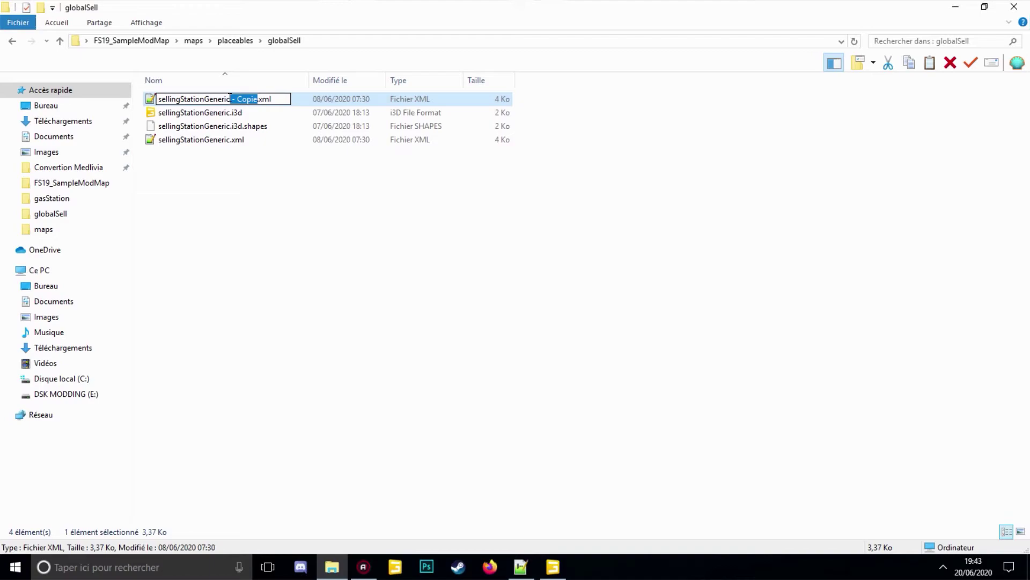
key(BackSpace)
click(253, 177)
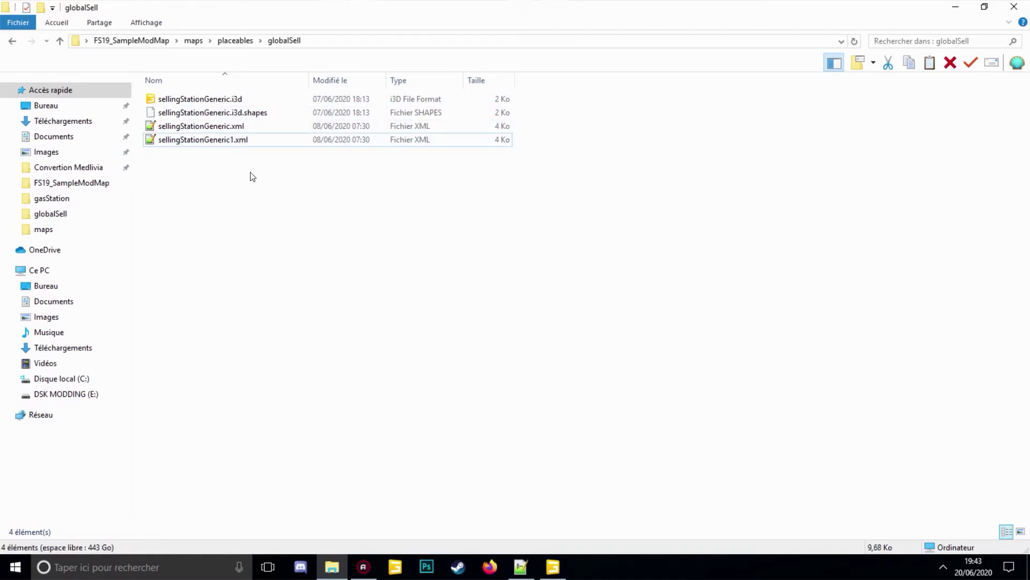
Paste another duplicate and rename it sellingStationGeneric2.xml.
right_click(252, 178)
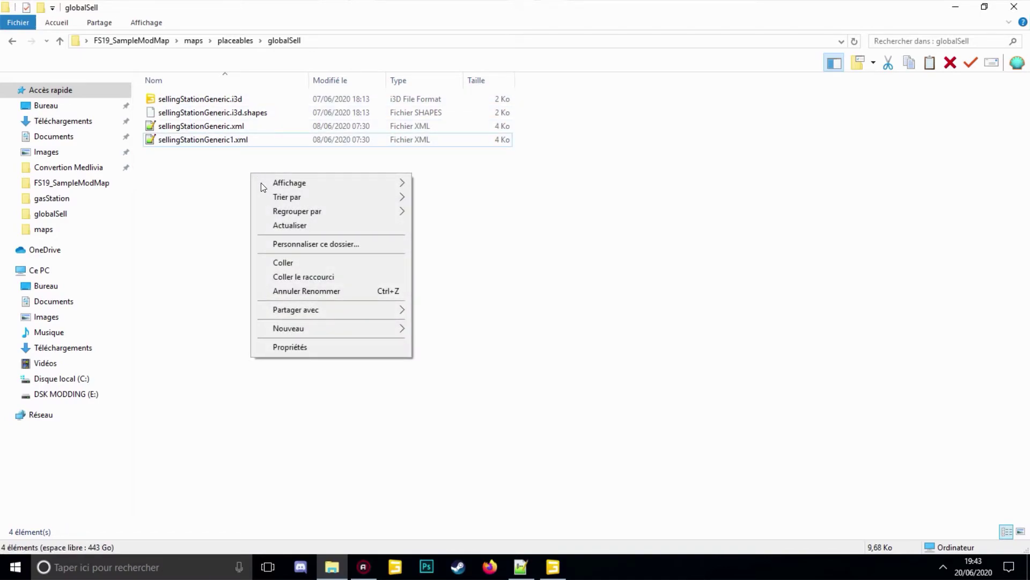
click(312, 262)
right_click(258, 98)
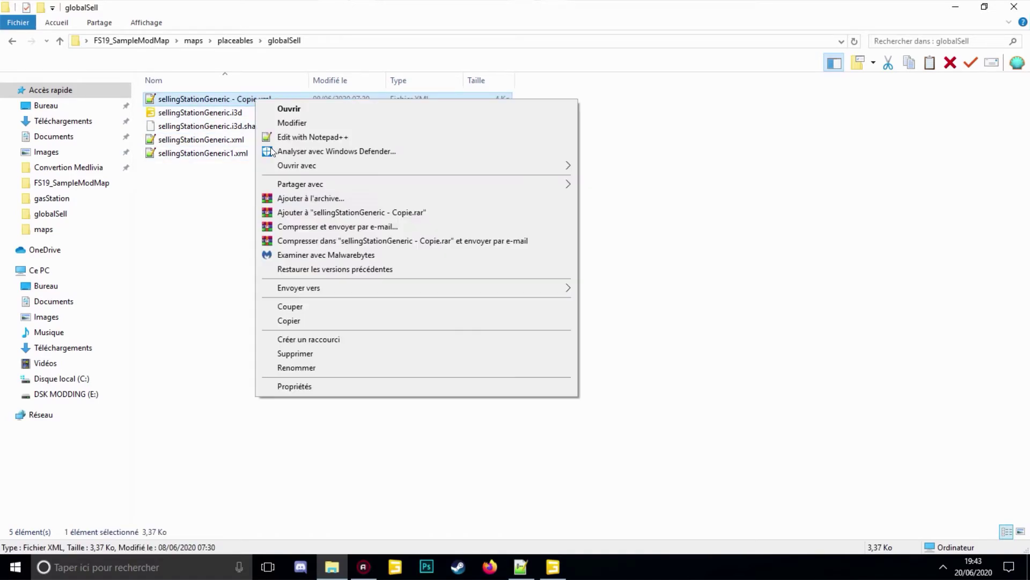
click(320, 365)
drag(256, 100, 232, 98)
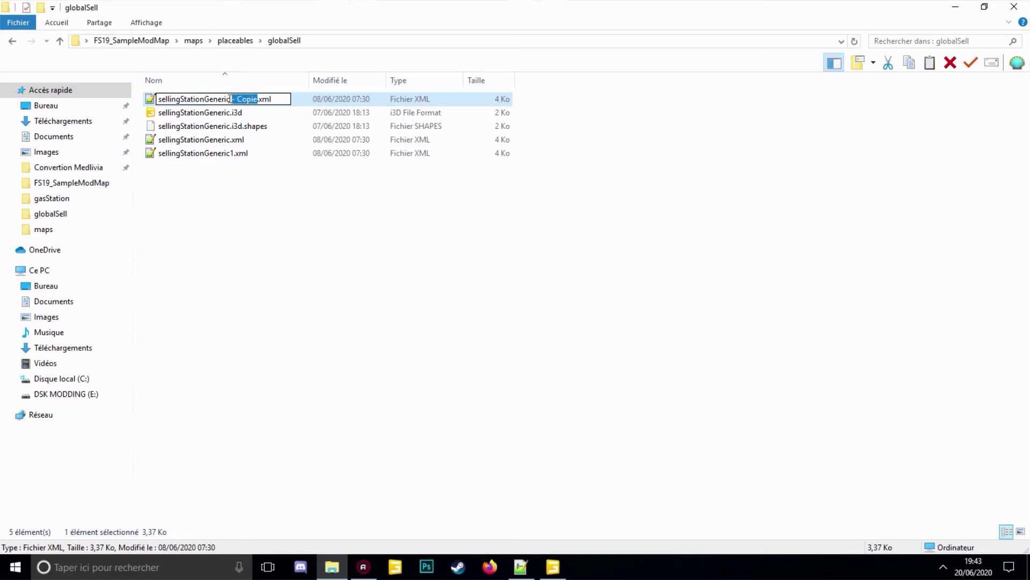
text(2)
key(Return)
click(251, 227)
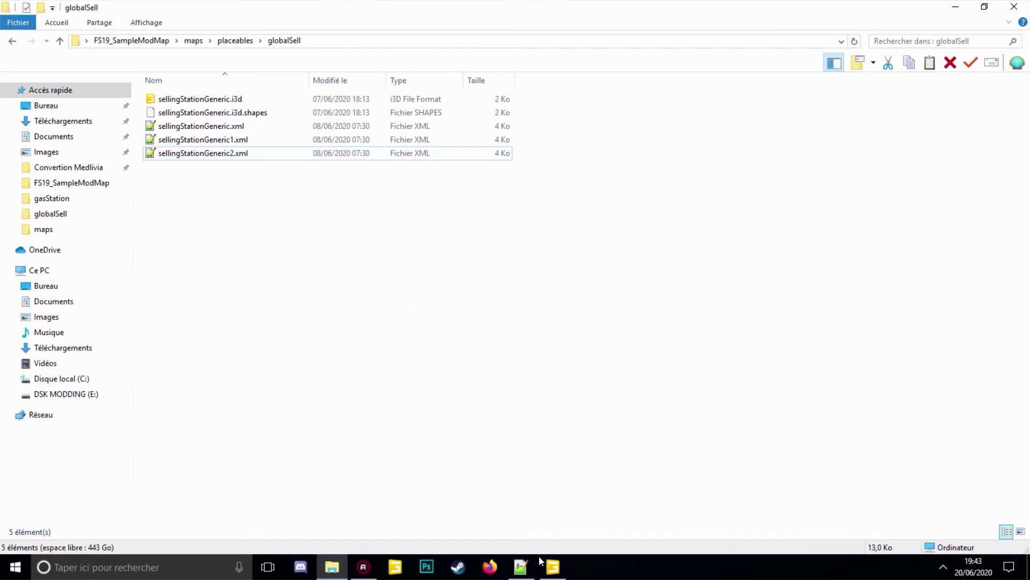
Check the new filenames on lines 8–9 of defaultItems.xml, then select sellingStationGeneric2.xml.
click(521, 566)
drag(590, 185, 591, 163)
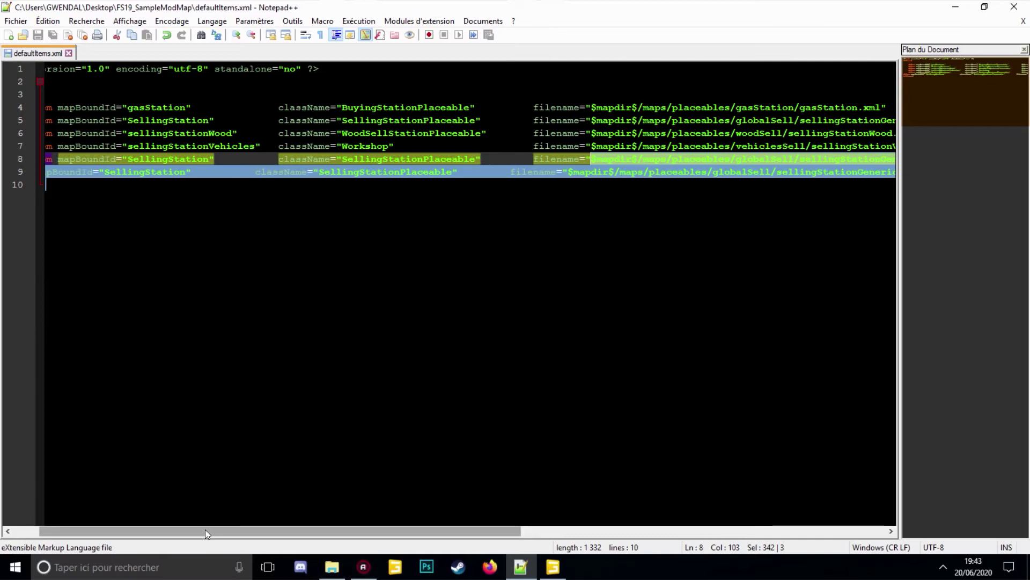
drag(205, 530, 457, 530)
drag(470, 159, 490, 160)
drag(430, 172, 464, 173)
click(521, 566)
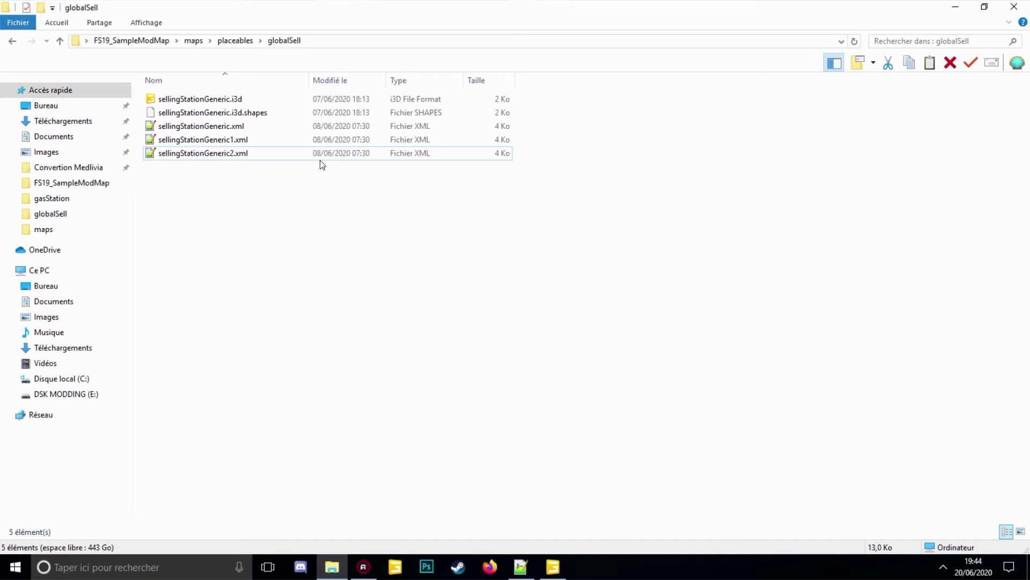
click(313, 154)
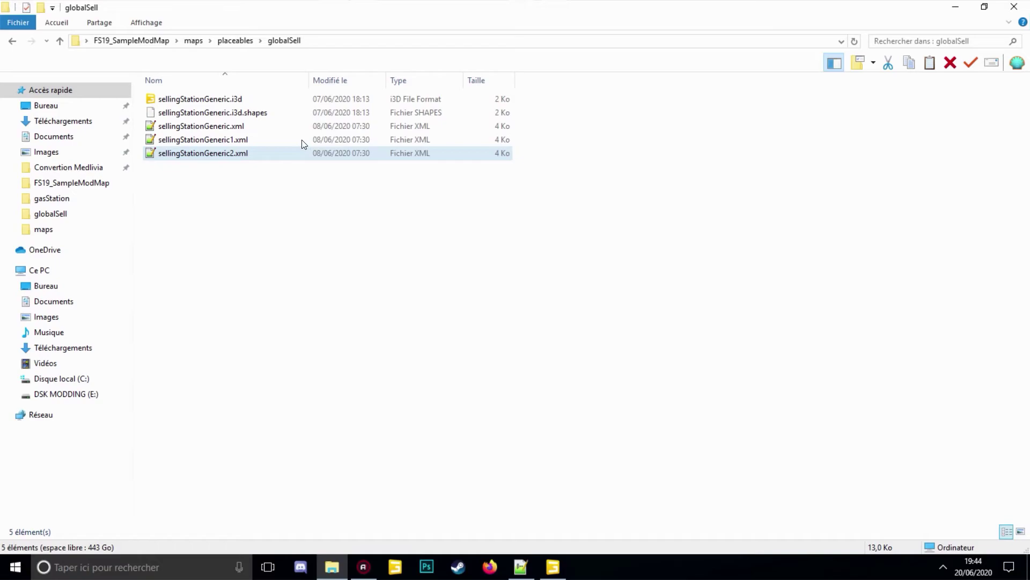
Open sellingStationGeneric1.xml in Notepad++ and scroll to its fill type list.
double_click(301, 140)
ctrl+scroll(465, 293, up, 3)
scroll(465, 293, down, 5)
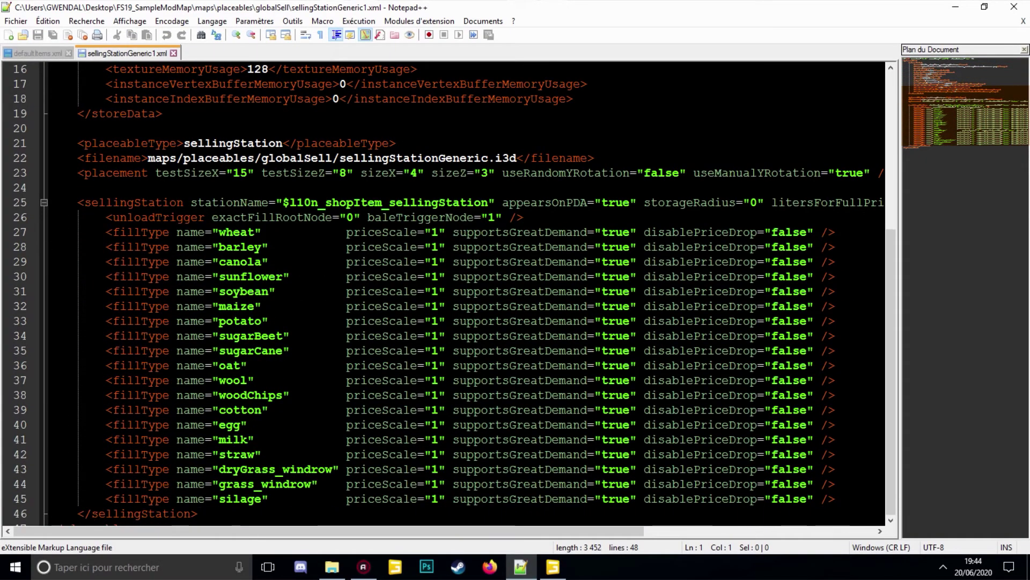
scroll(465, 293, down, 1)
drag(106, 202, 205, 470)
click(869, 486)
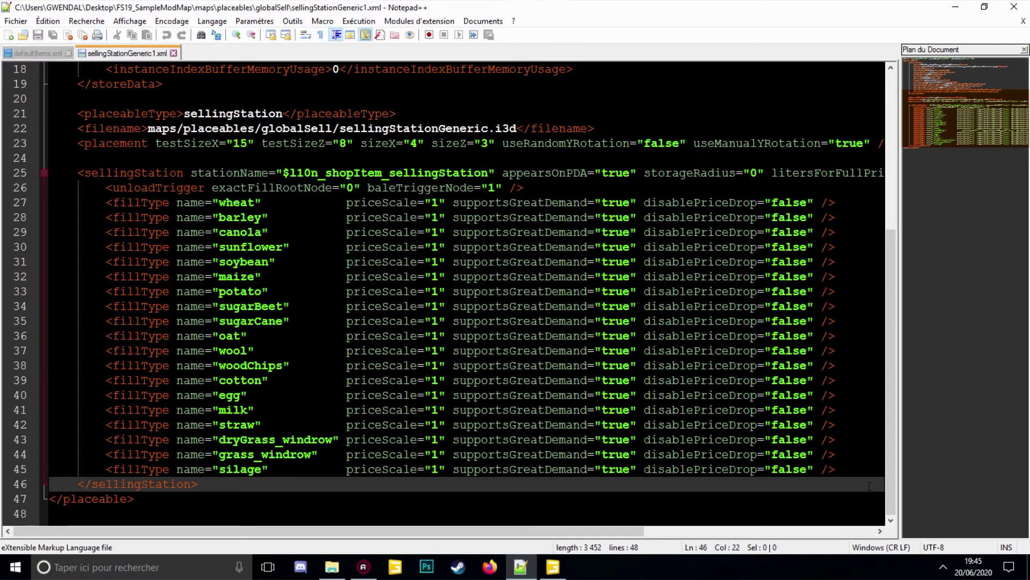
Highlight each fill type name: wheat, barley, canola, sunflower, soybean, maize, potato, sugarBeet, woodChips, cotton.
drag(268, 202, 204, 203)
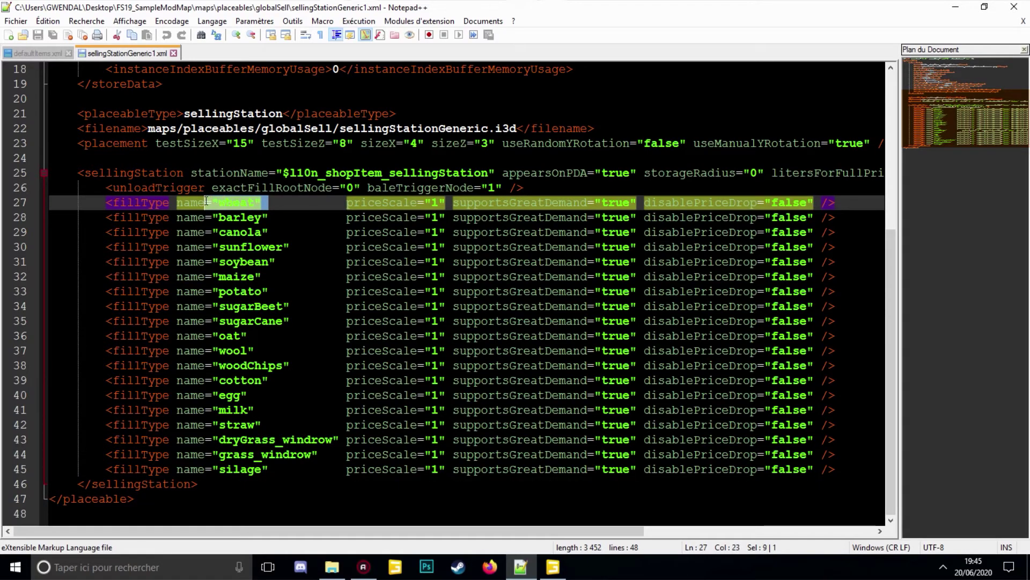
drag(283, 217, 209, 217)
drag(283, 231, 212, 231)
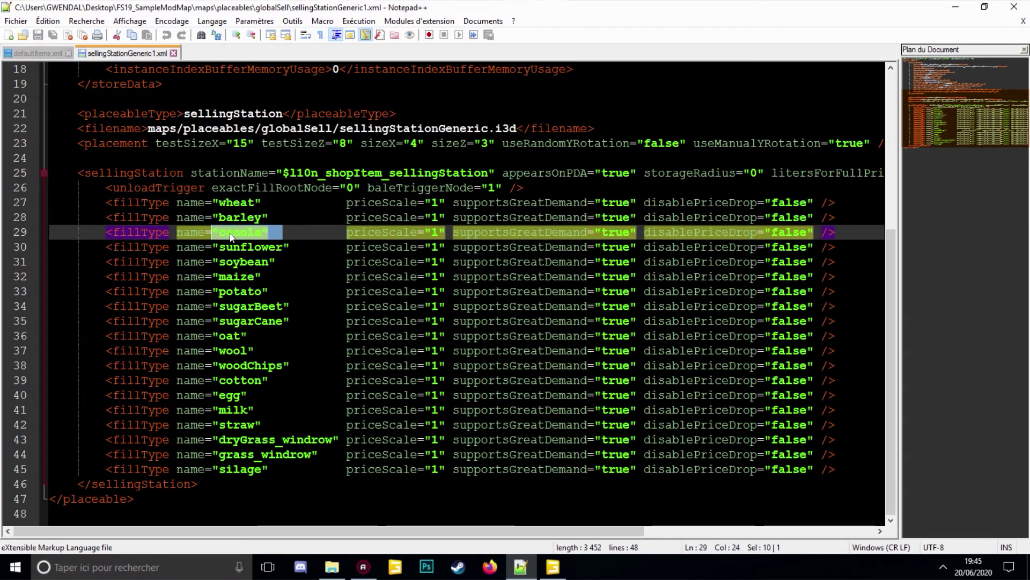
drag(296, 247, 210, 246)
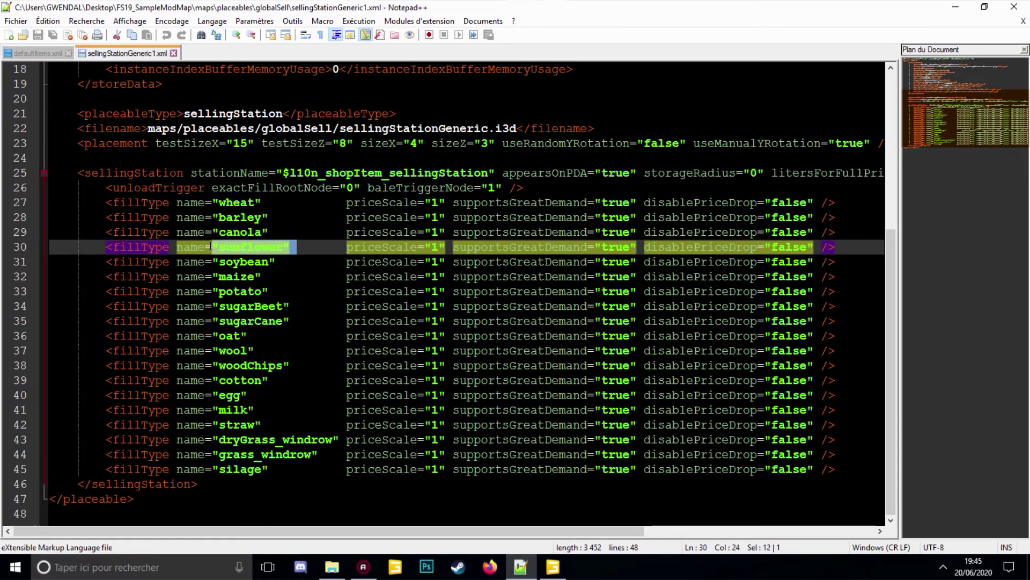
drag(290, 262, 211, 262)
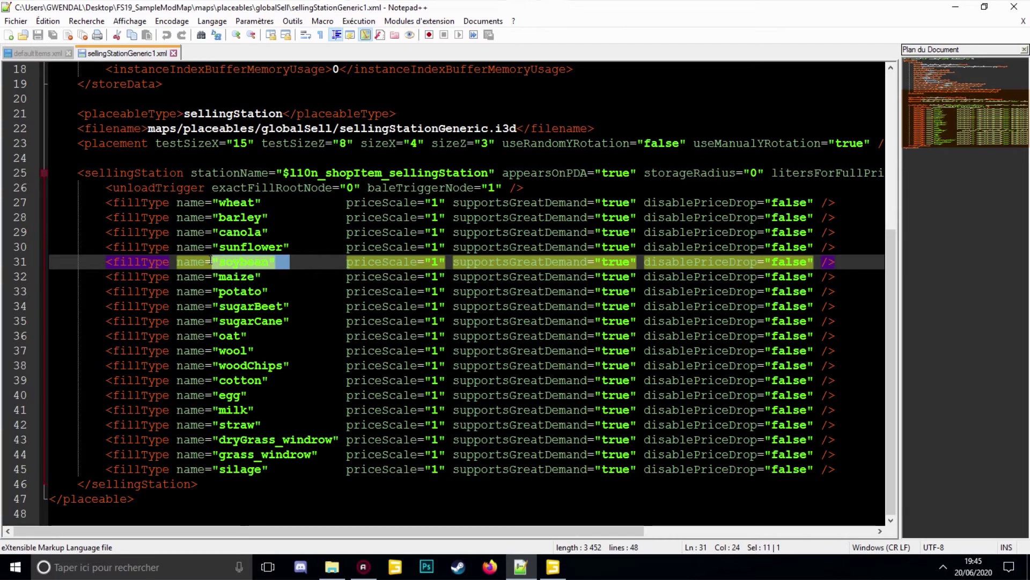
drag(268, 276, 208, 279)
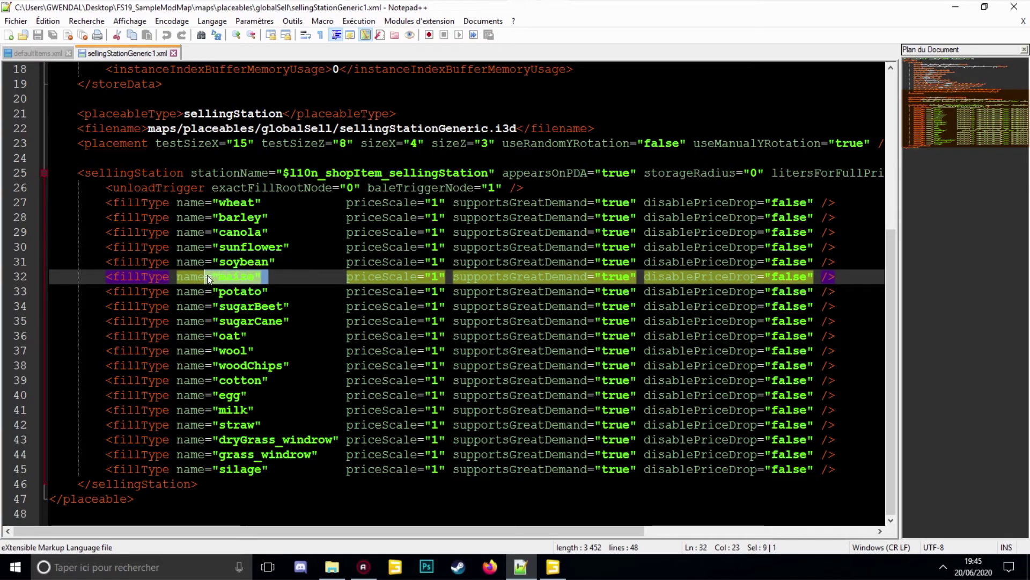
drag(282, 291, 205, 289)
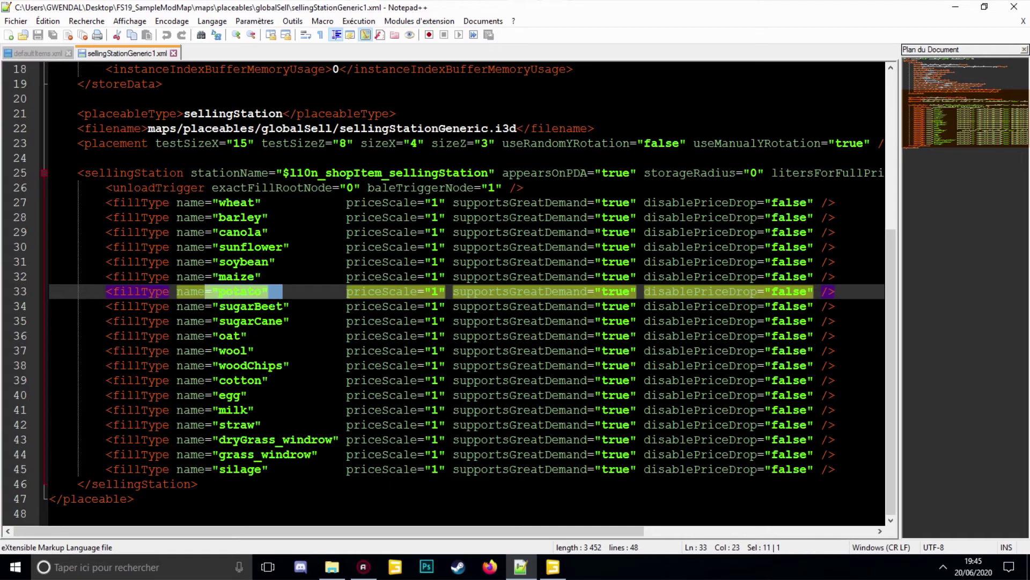
click(312, 306)
drag(310, 306, 210, 350)
drag(296, 365, 211, 366)
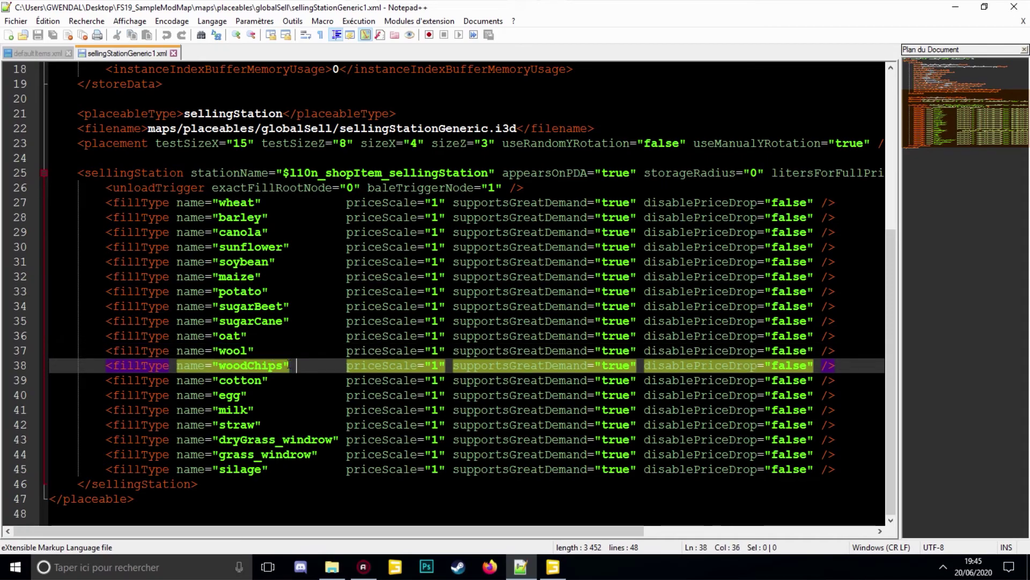
drag(275, 380, 212, 394)
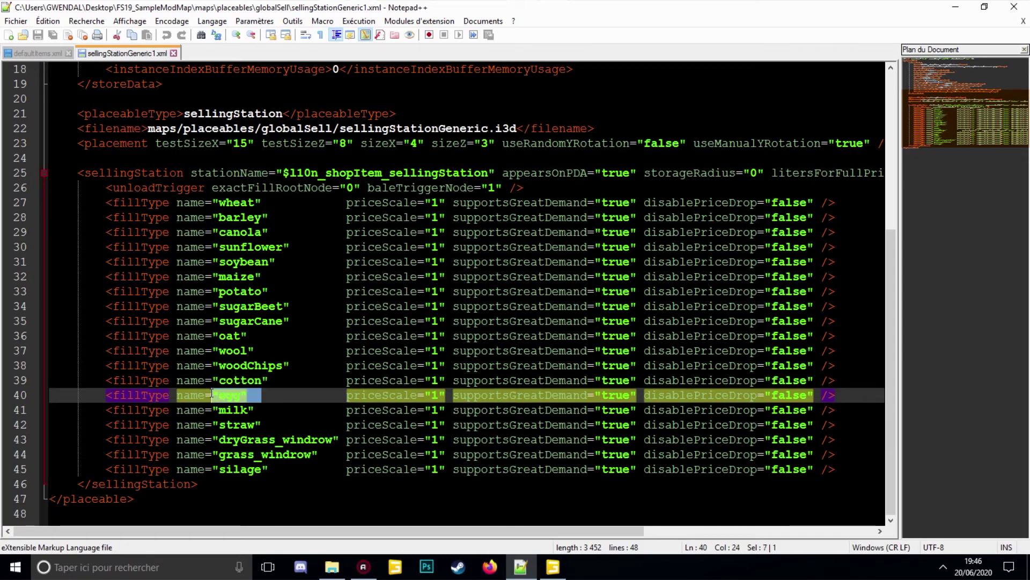